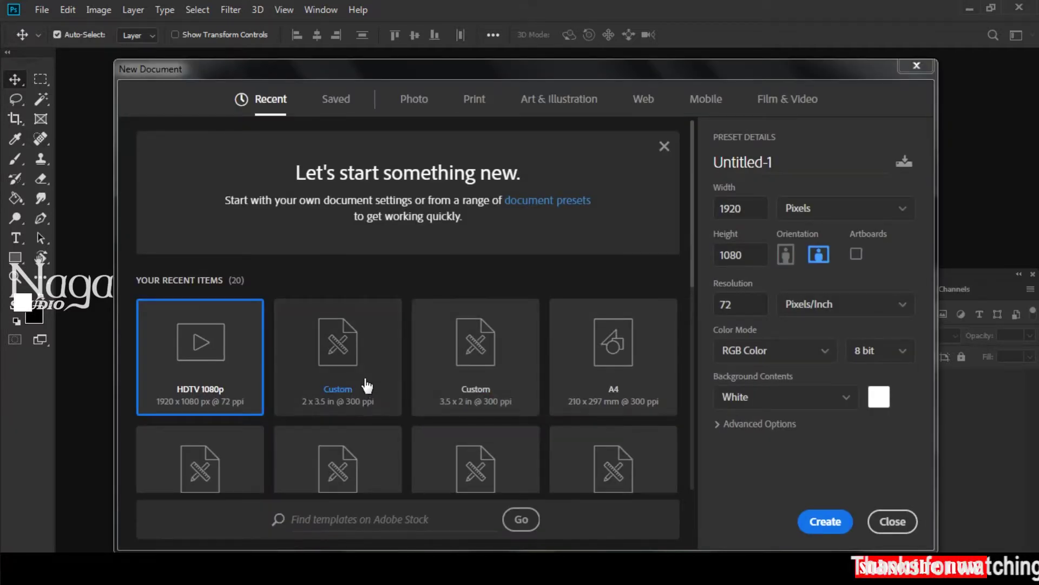
# Create a 3.5 × 2 in document and place guides on all four canvas edges
pyautogui.click(825, 523)
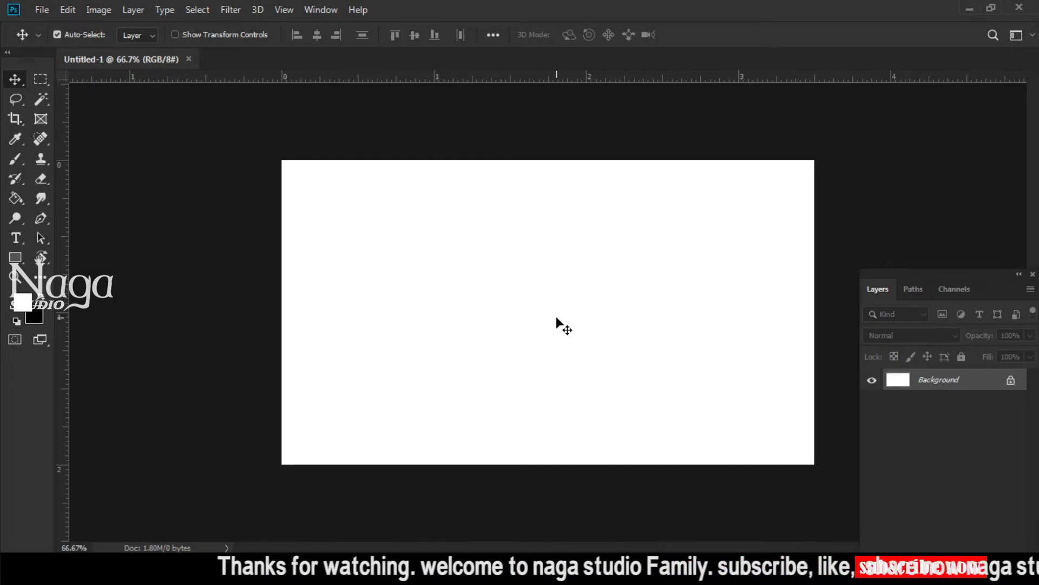
pyautogui.moveTo(63, 330); pyautogui.dragTo(278, 347)
pyautogui.moveTo(426, 79); pyautogui.dragTo(437, 159)
pyautogui.moveTo(64, 325); pyautogui.dragTo(814, 302)
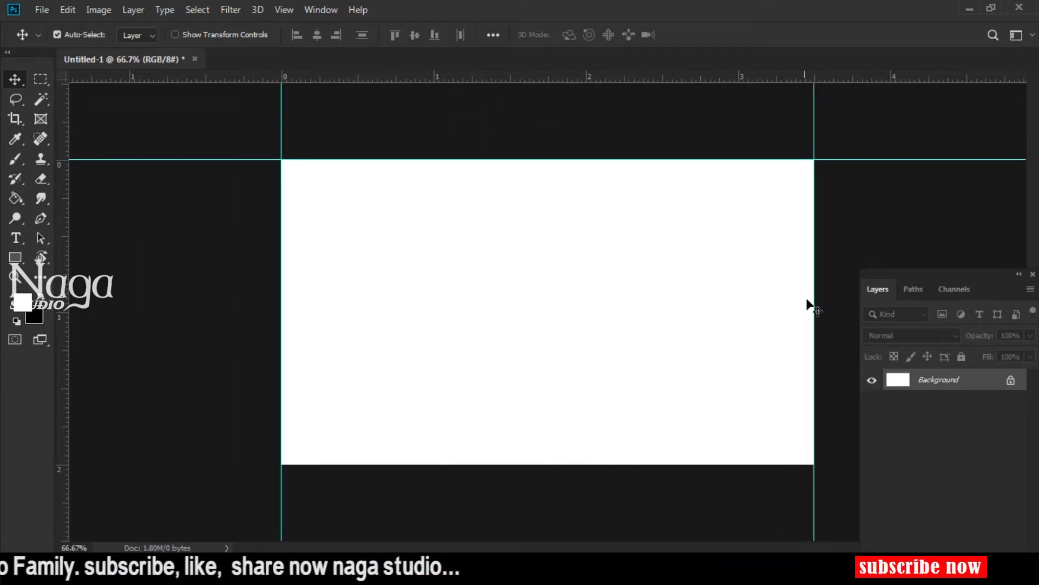
pyautogui.click(652, 84)
pyautogui.click(640, 254)
pyautogui.moveTo(623, 78); pyautogui.dragTo(620, 394)
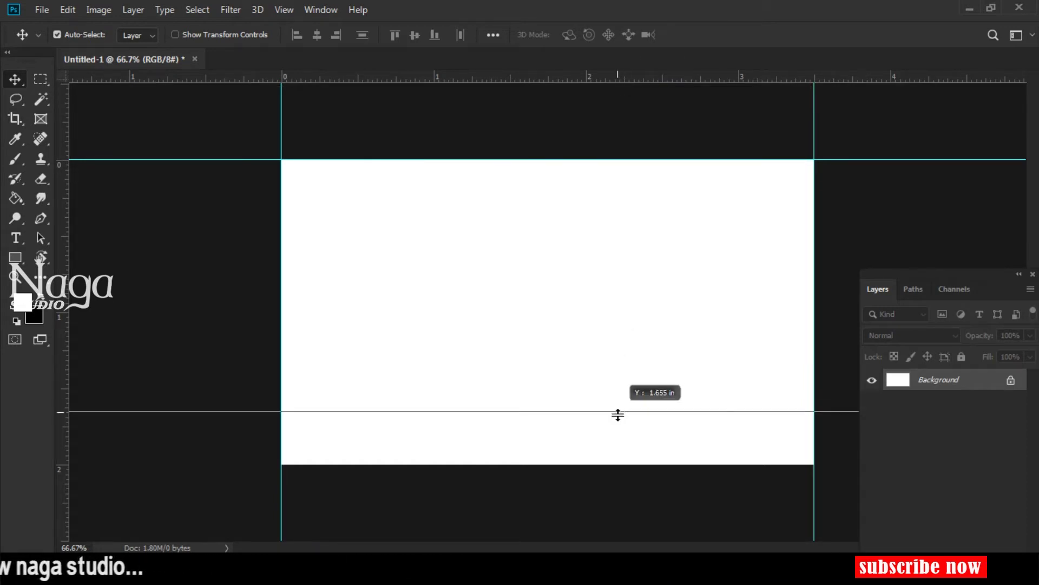
# Enlarge the canvas to 3.75 × 2.25 in with Canvas Size
pyautogui.click(98, 9)
pyautogui.click(141, 136)
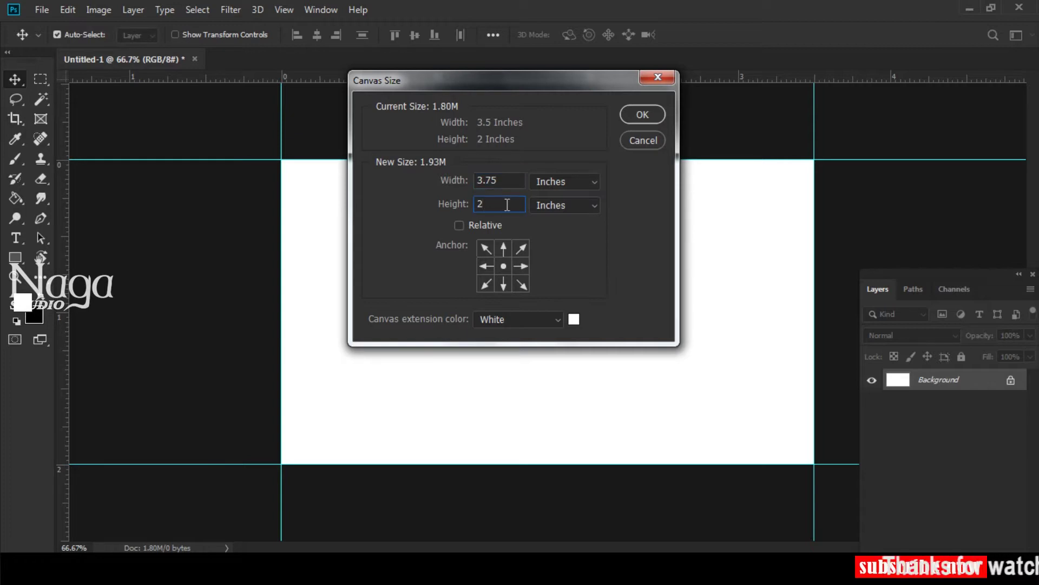
pyautogui.press('Return')
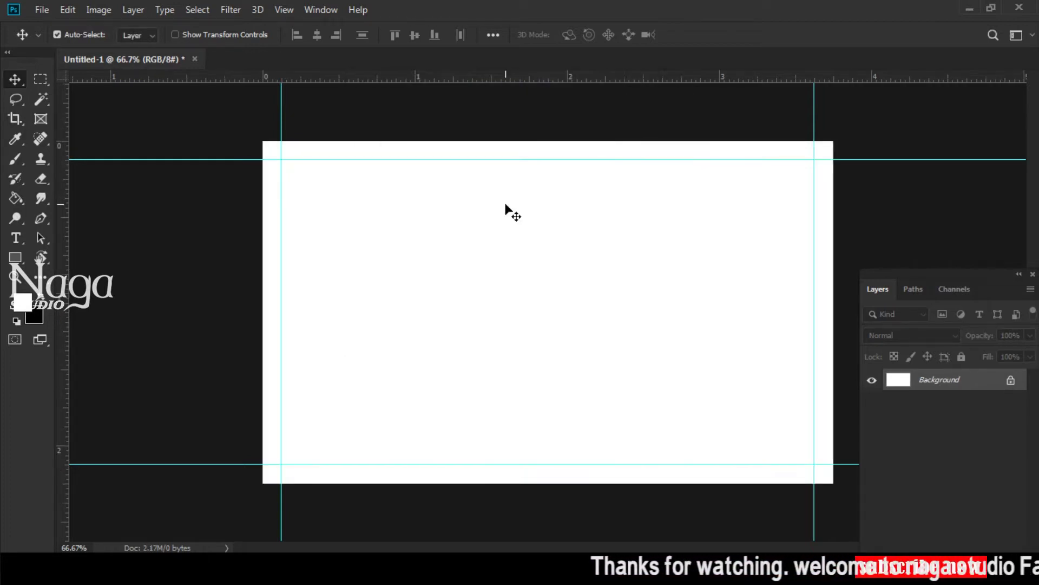
# Add a new Layer 1 and fill the whole card with black
pyautogui.moveTo(987, 291); pyautogui.dragTo(970, 160)
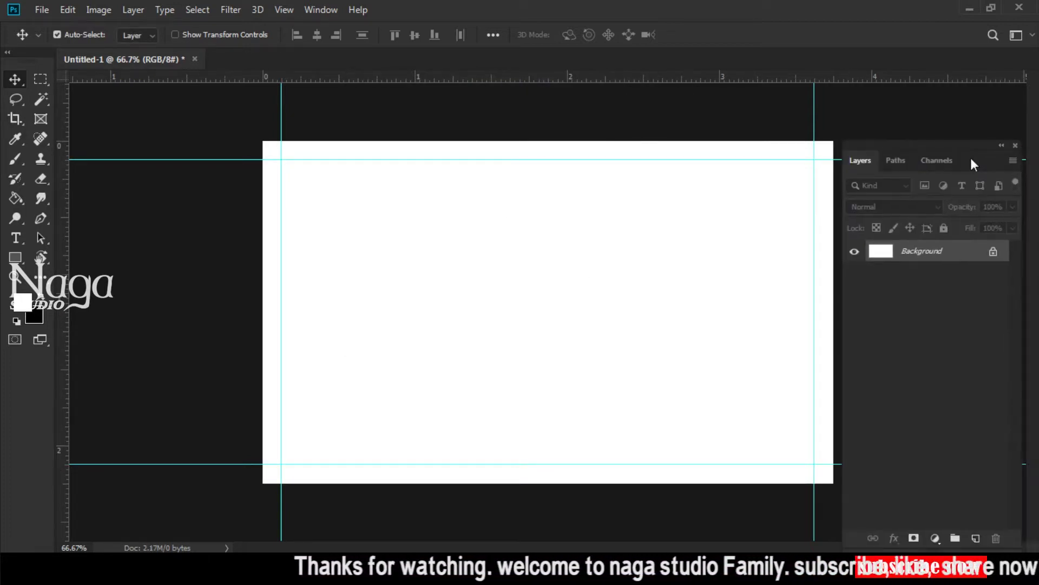
pyautogui.click(978, 540)
pyautogui.press('x')
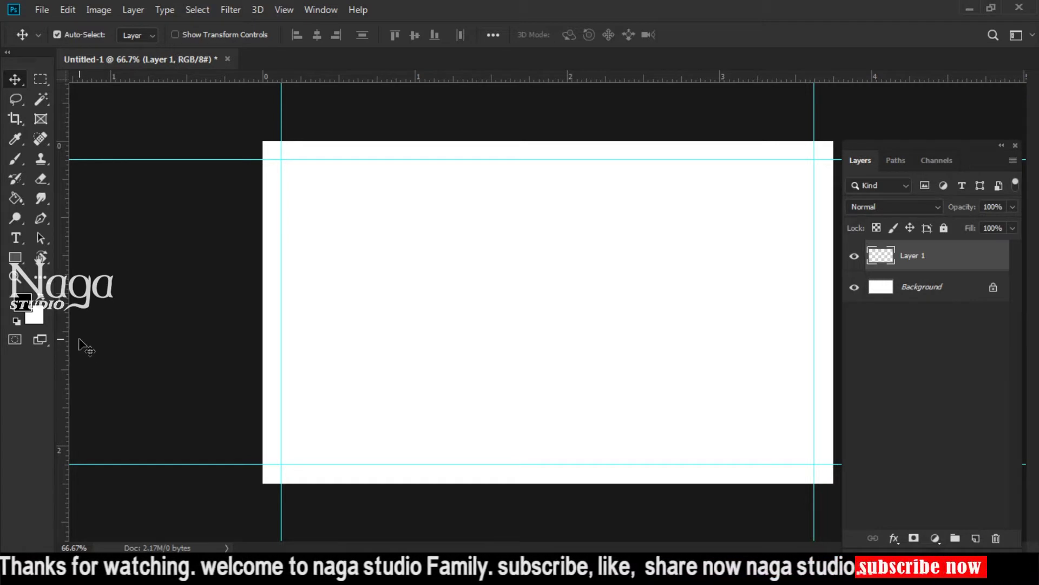
pyautogui.press('g')
pyautogui.click(445, 285)
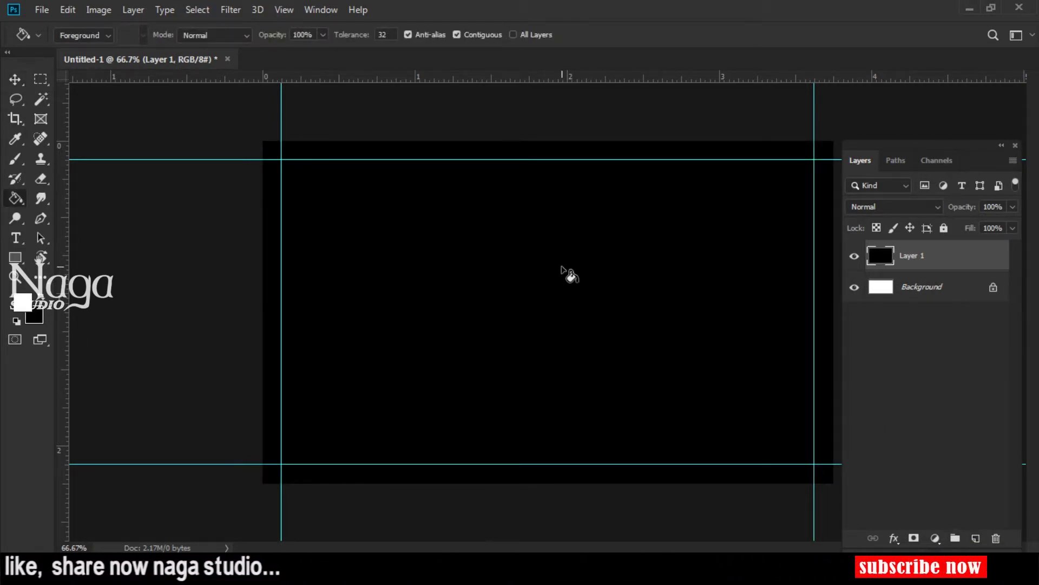
# Test-fill a rectangular selection with white and begin a new 3 in wide document
pyautogui.press('m')
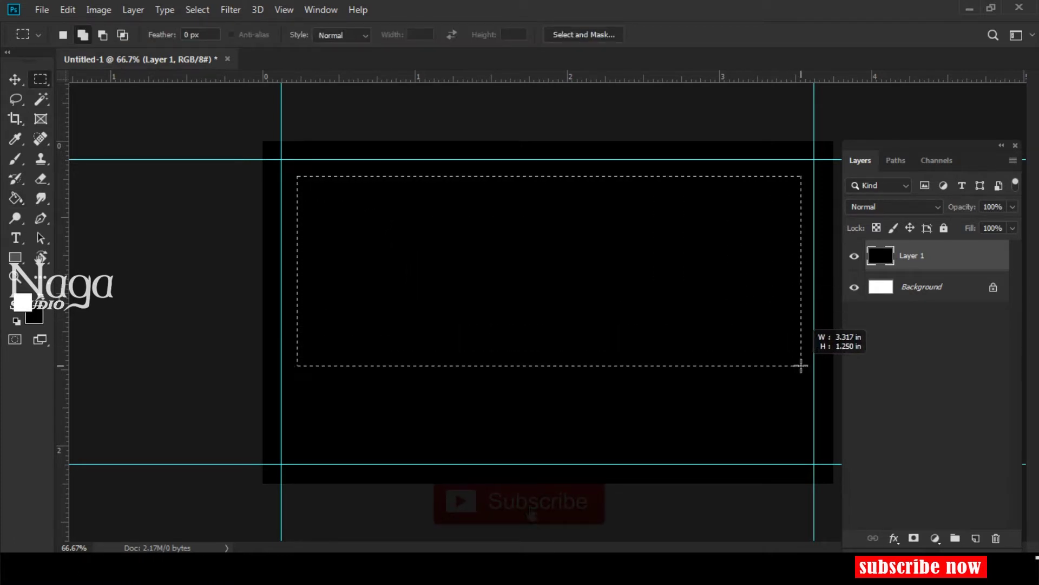
pyautogui.press('g')
pyautogui.click(476, 243)
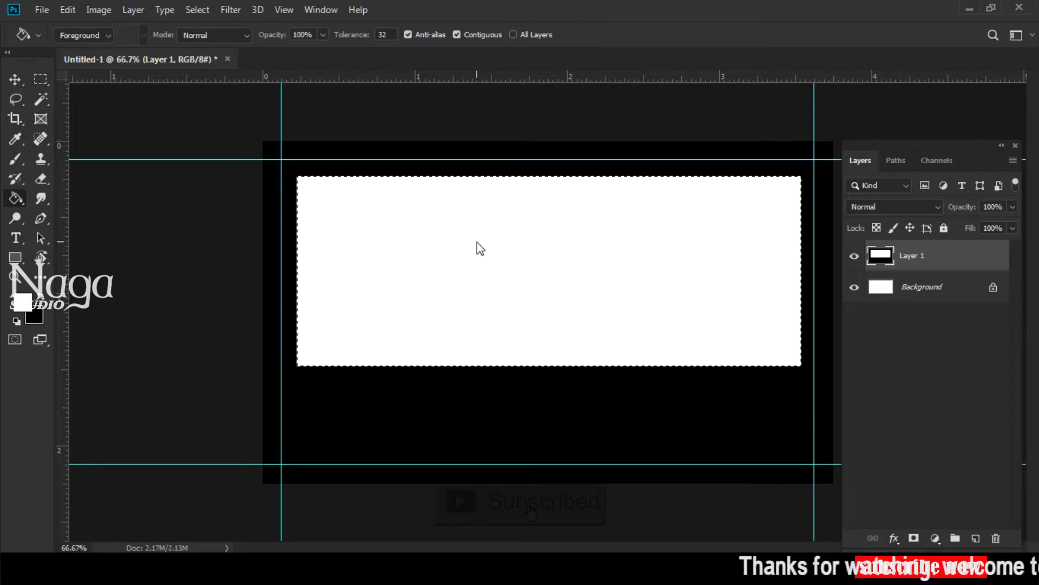
pyautogui.press('v')
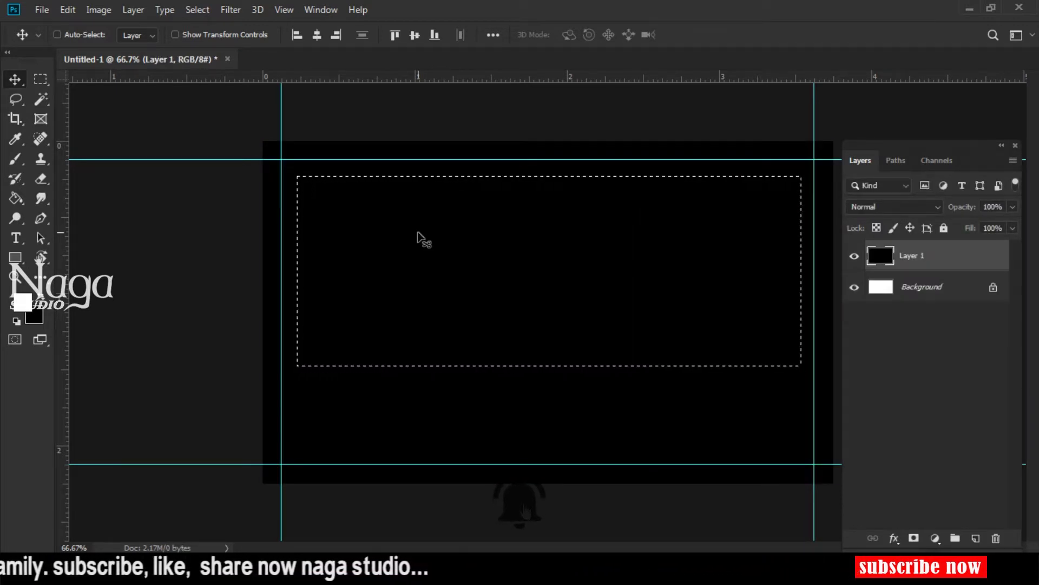
pyautogui.hotkey('ctrl', 'n')
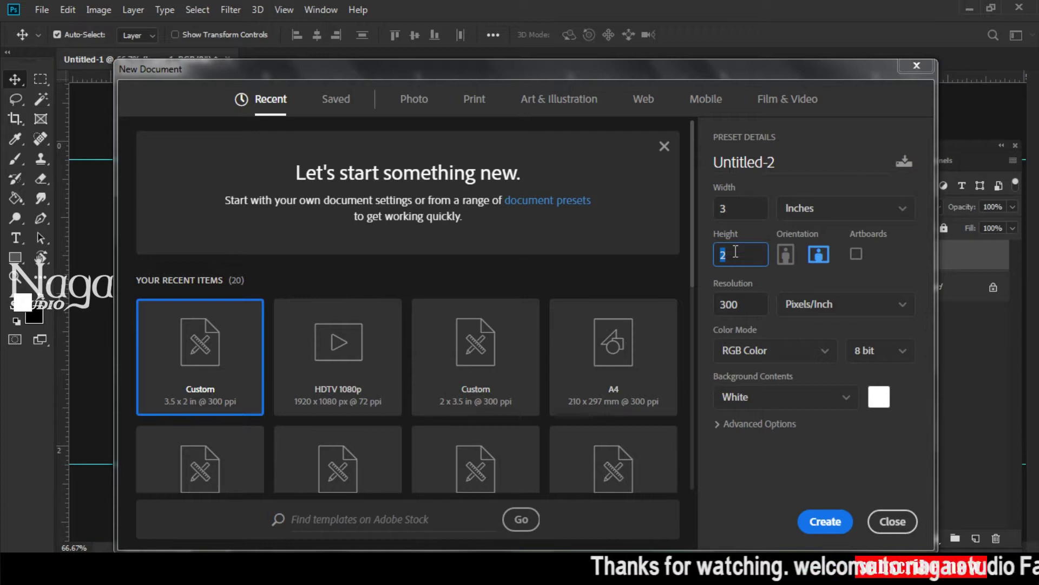
# Create the white 3 in wide document and place it centred on the card as Layer 2
pyautogui.write('1.75')
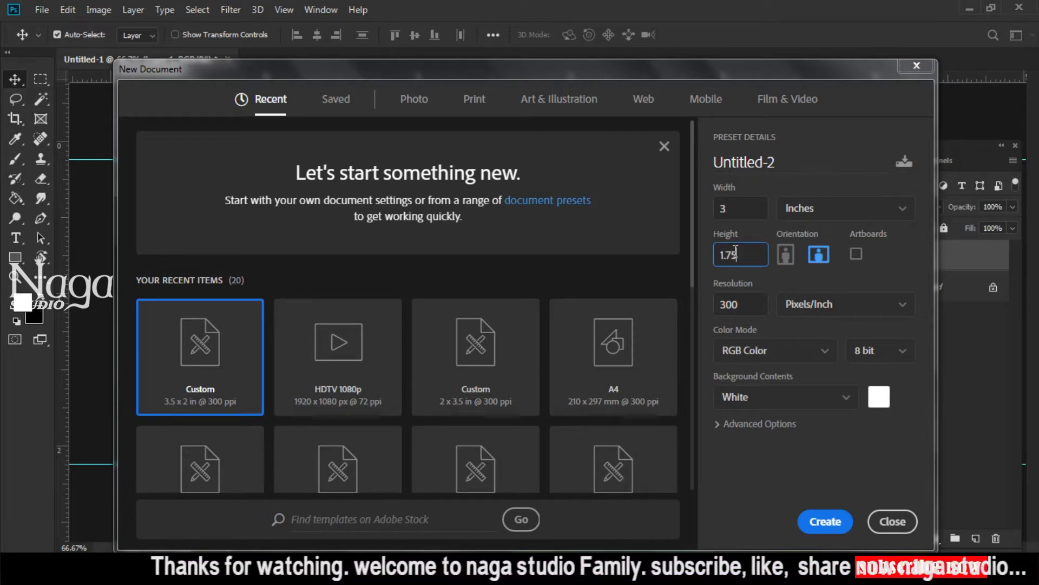
pyautogui.press('Return')
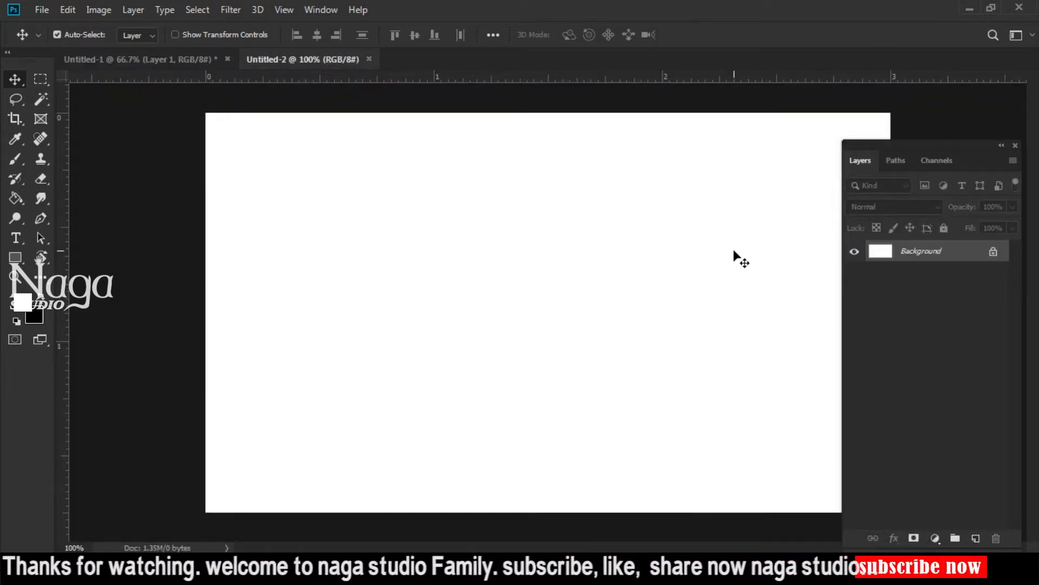
pyautogui.moveTo(719, 292); pyautogui.dragTo(547, 307)
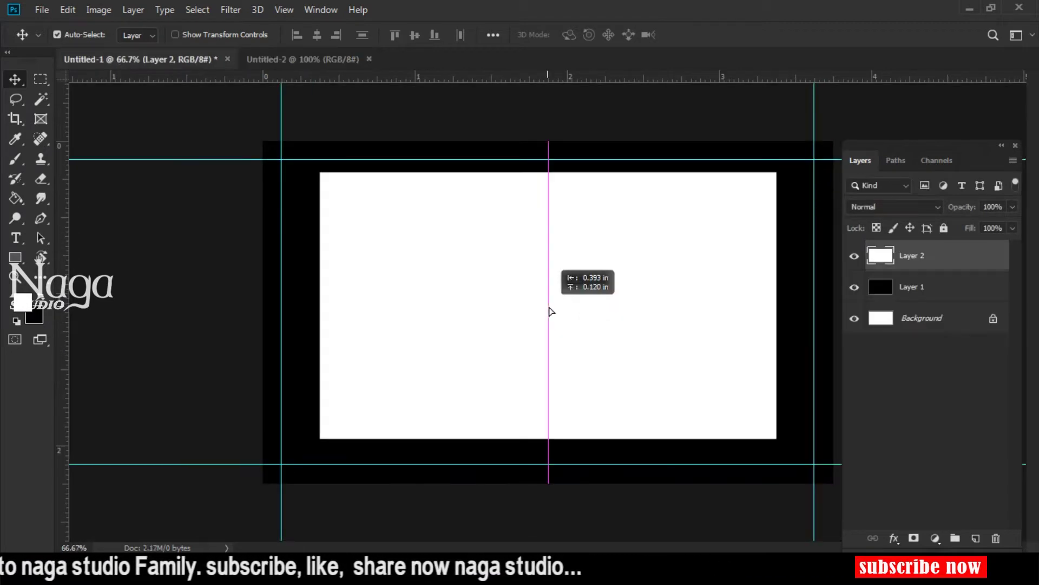
pyautogui.hotkey('ctrl', 't')
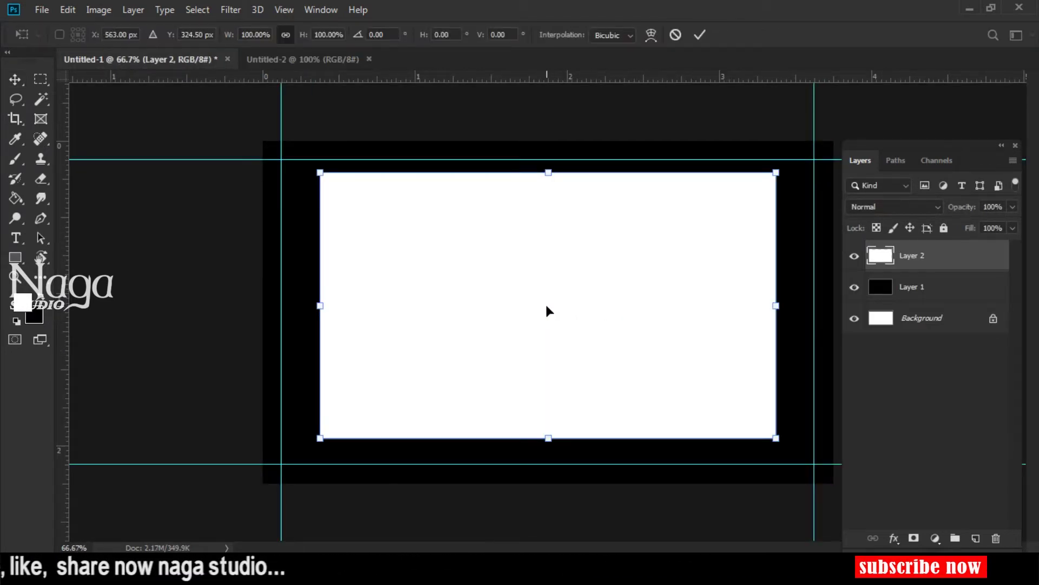
pyautogui.moveTo(556, 307); pyautogui.dragTo(561, 308)
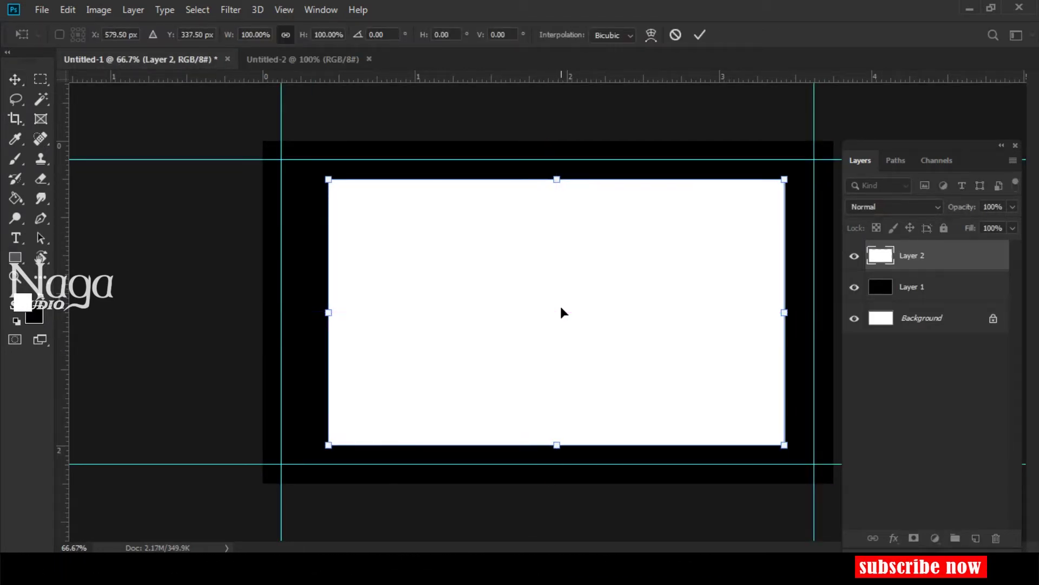
pyautogui.press('Return')
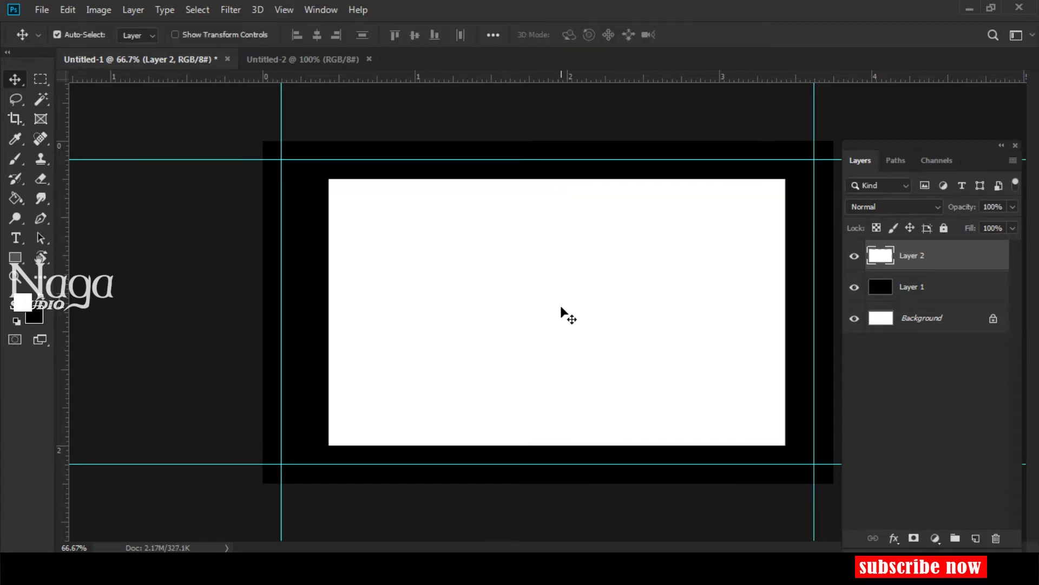
# Give Layer 2 an inside white stroke, reduced from 5 px to 2 px, with fill at 12%
pyautogui.click(894, 537)
pyautogui.click(923, 428)
pyautogui.click(742, 258)
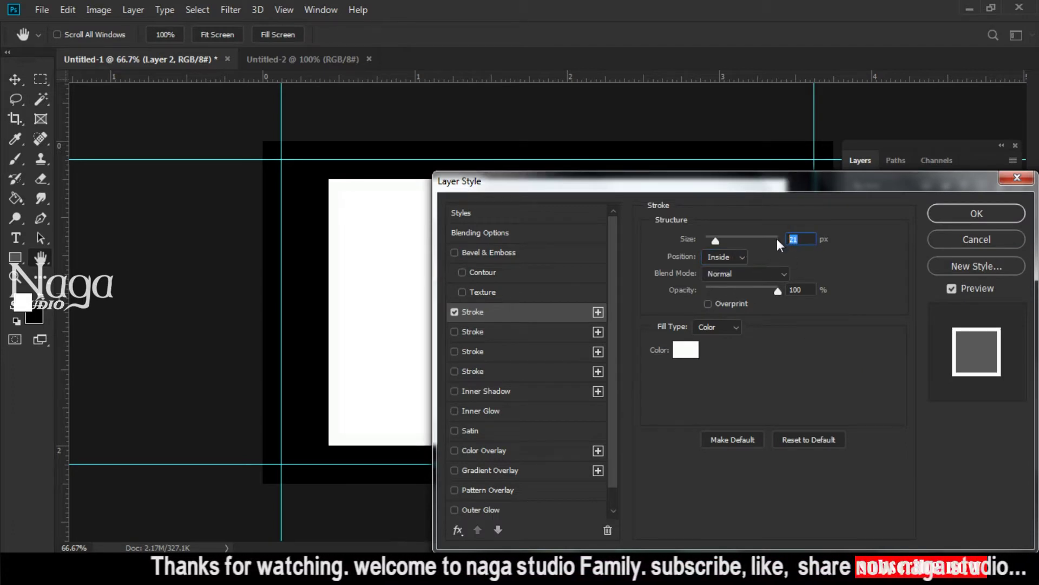
pyautogui.write('5')
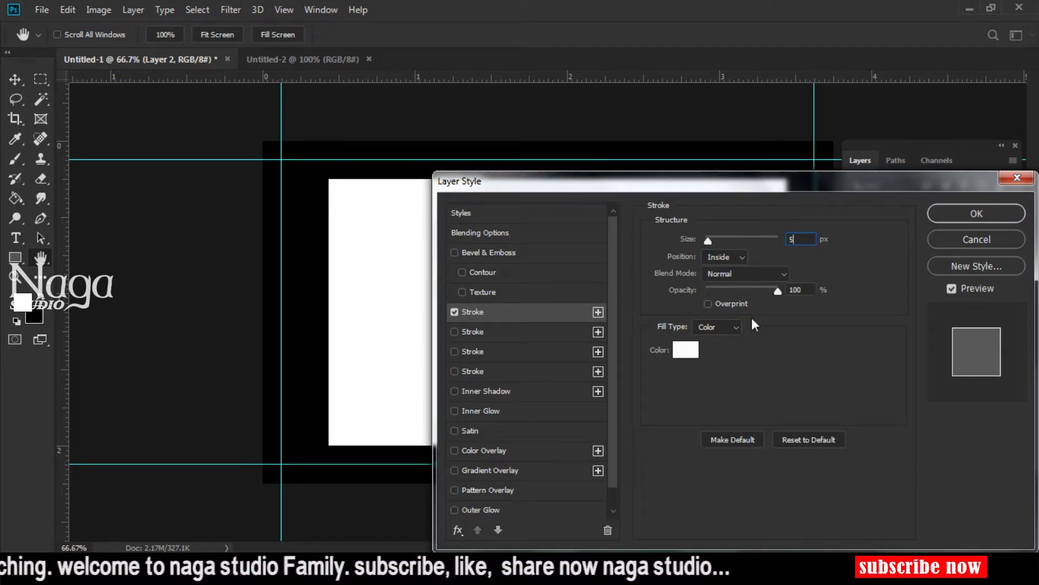
pyautogui.click(963, 217)
pyautogui.click(1010, 228)
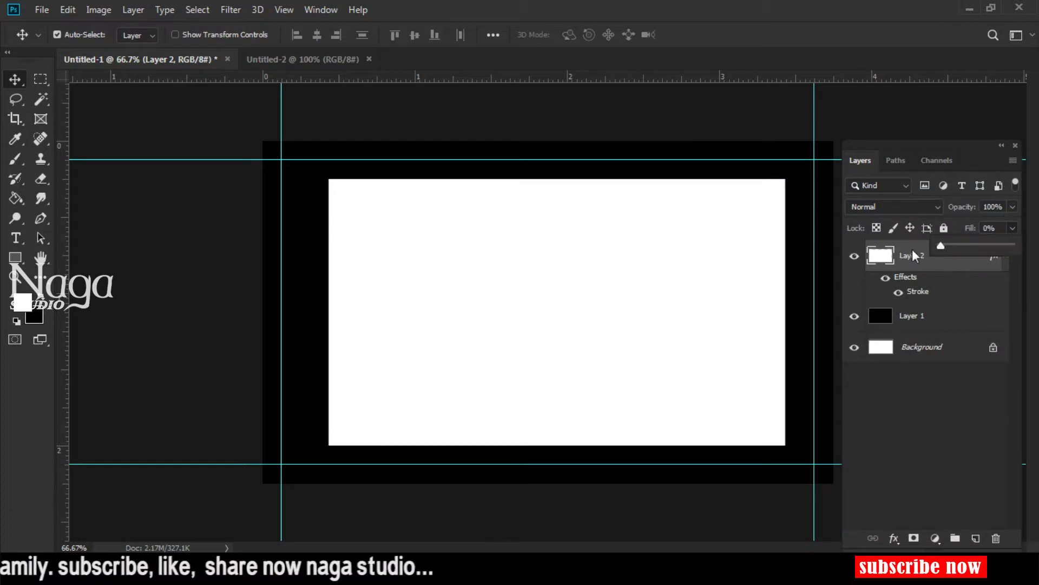
pyautogui.moveTo(942, 247); pyautogui.dragTo(950, 246)
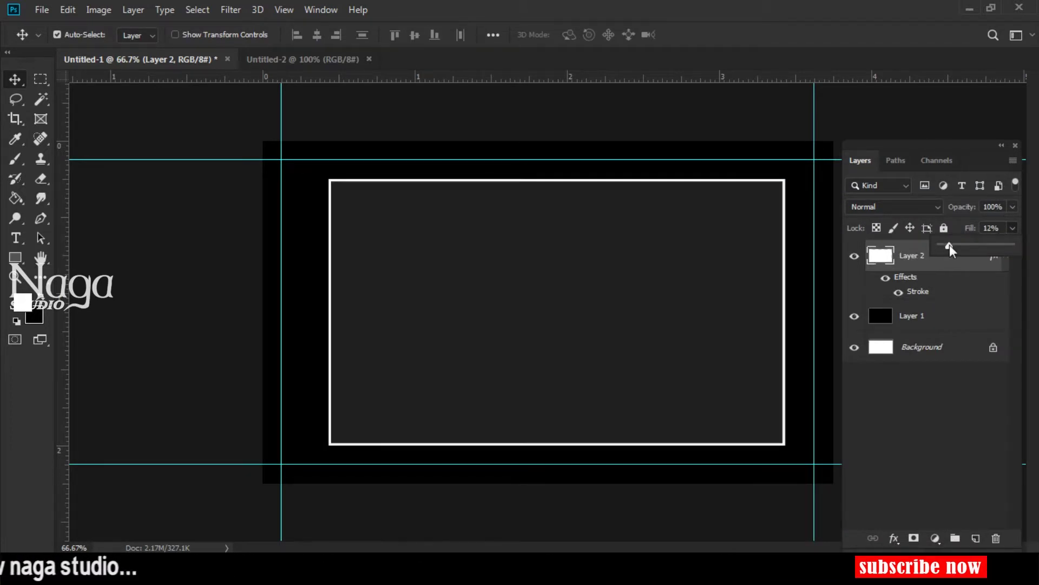
pyautogui.doubleClick(918, 293)
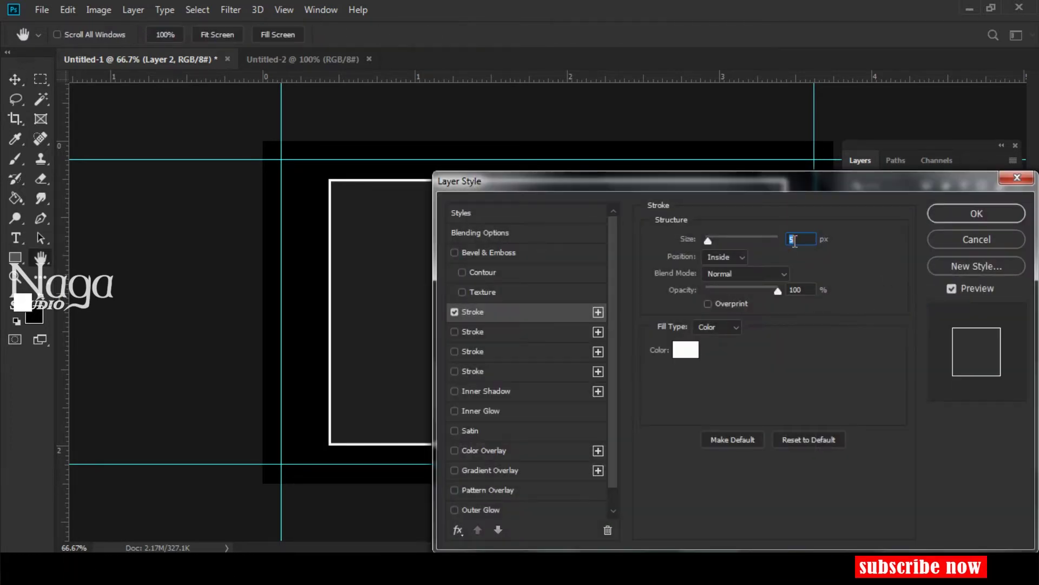
pyautogui.write('2')
pyautogui.press('Return')
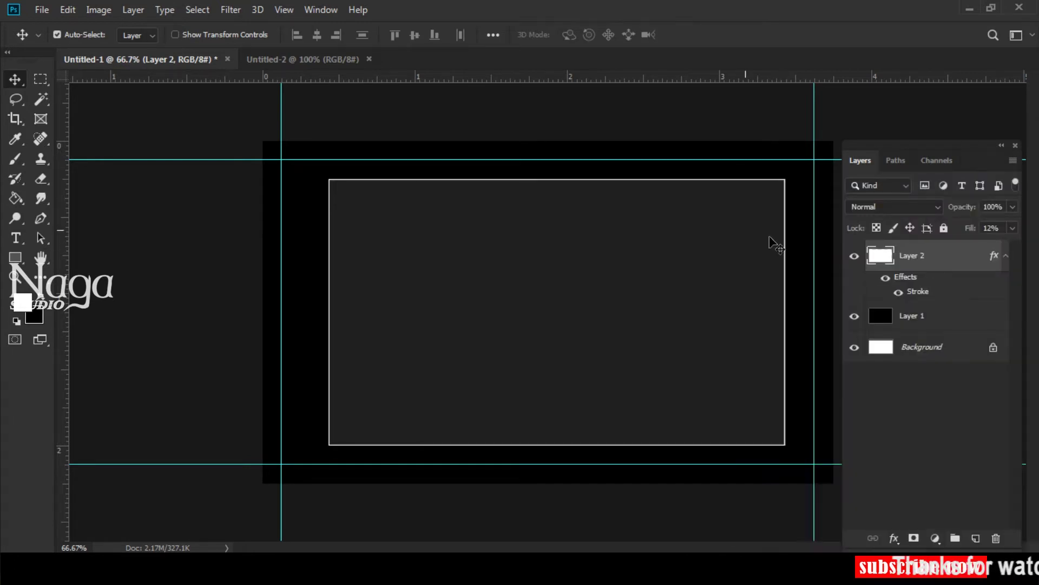
# Add guides crossing through the centre of the outlined rectangle
pyautogui.hotkey('ctrl', 't')
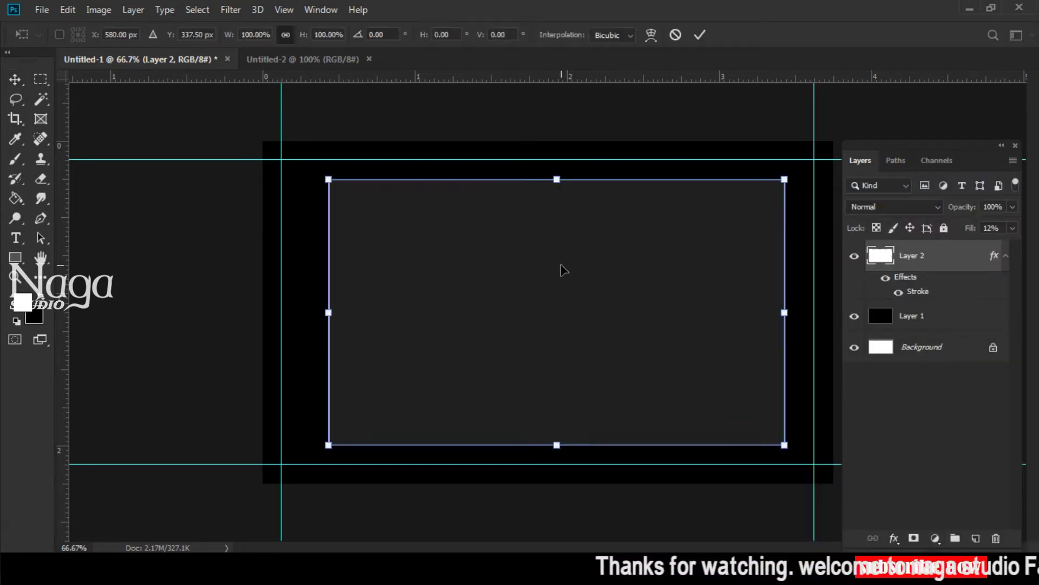
pyautogui.press('Return')
pyautogui.moveTo(598, 78)
pyautogui.mouseDown()
pyautogui.moveTo(609, 342)
pyautogui.moveTo(611, 318)
pyautogui.mouseUp()
pyautogui.hotkey('ctrl', 't')
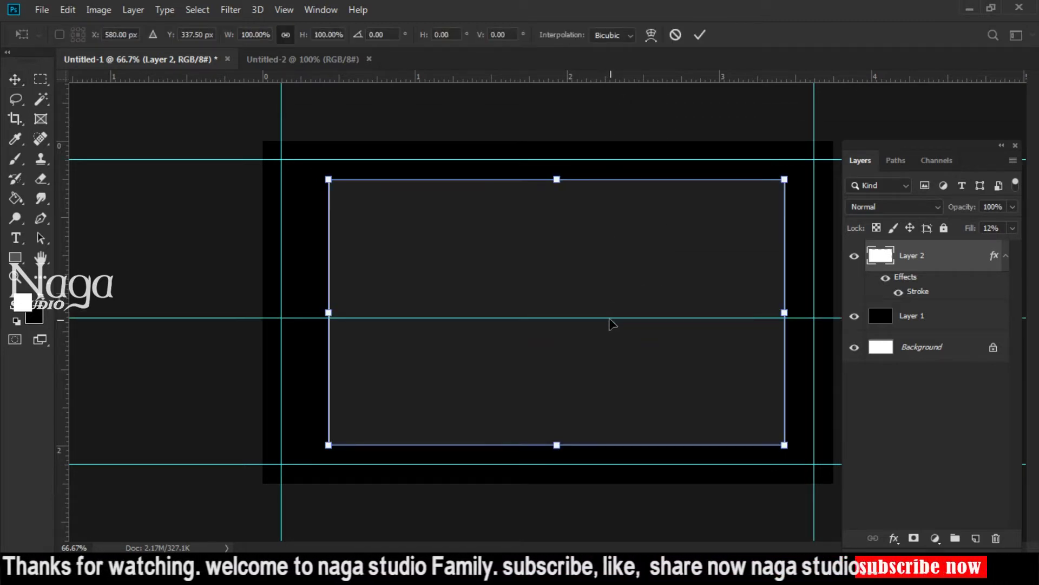
pyautogui.press('Return')
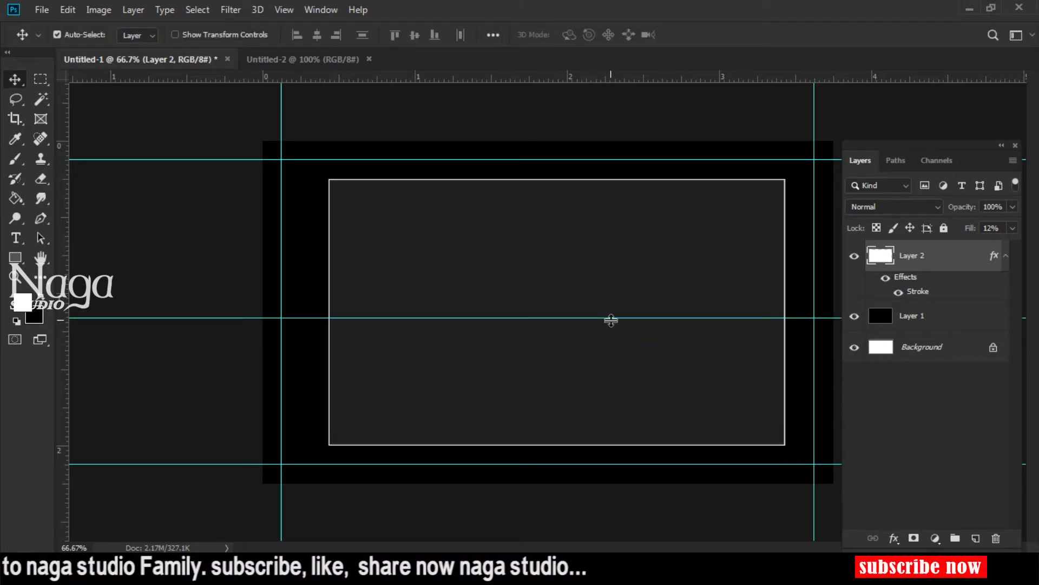
pyautogui.moveTo(611, 318); pyautogui.dragTo(613, 321)
pyautogui.hotkey('ctrl', 't')
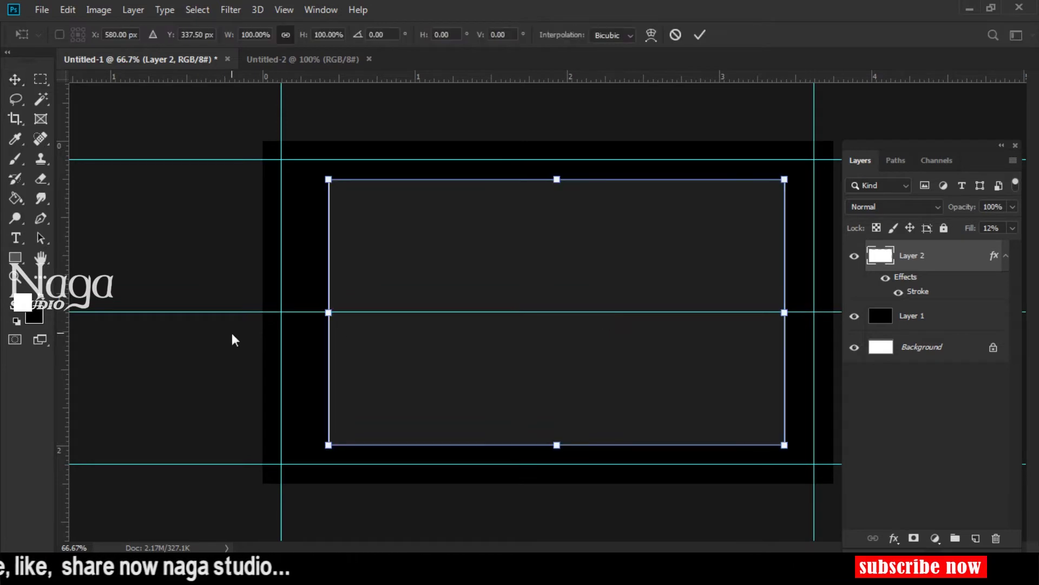
pyautogui.press('Return')
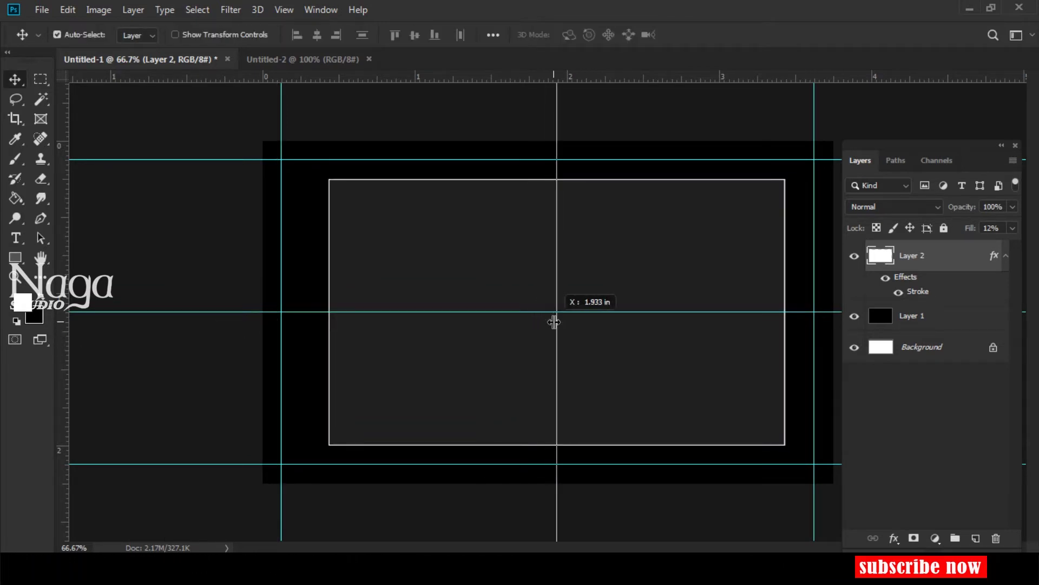
pyautogui.hotkey('ctrl', 't')
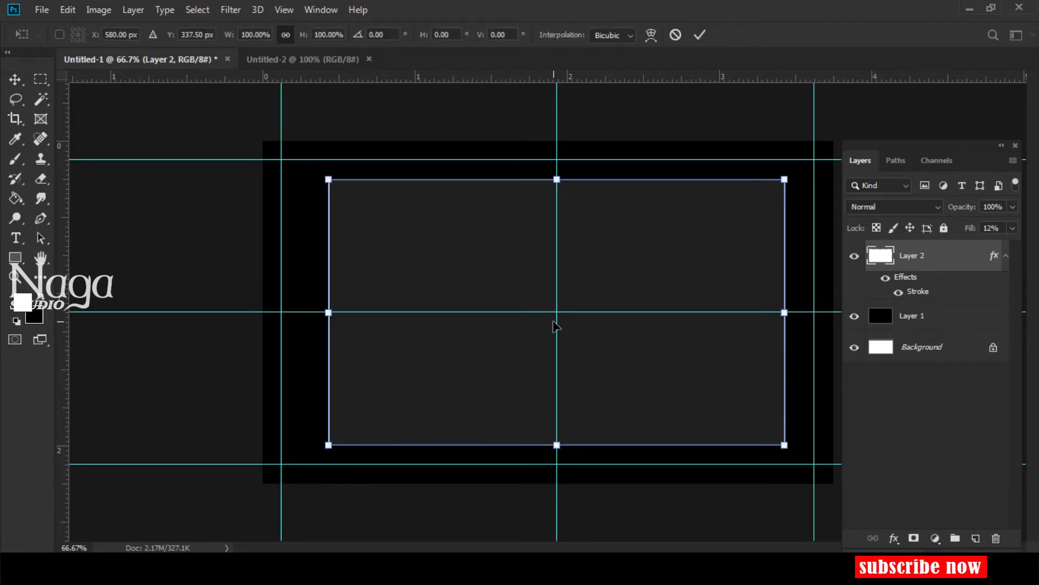
pyautogui.press('Return')
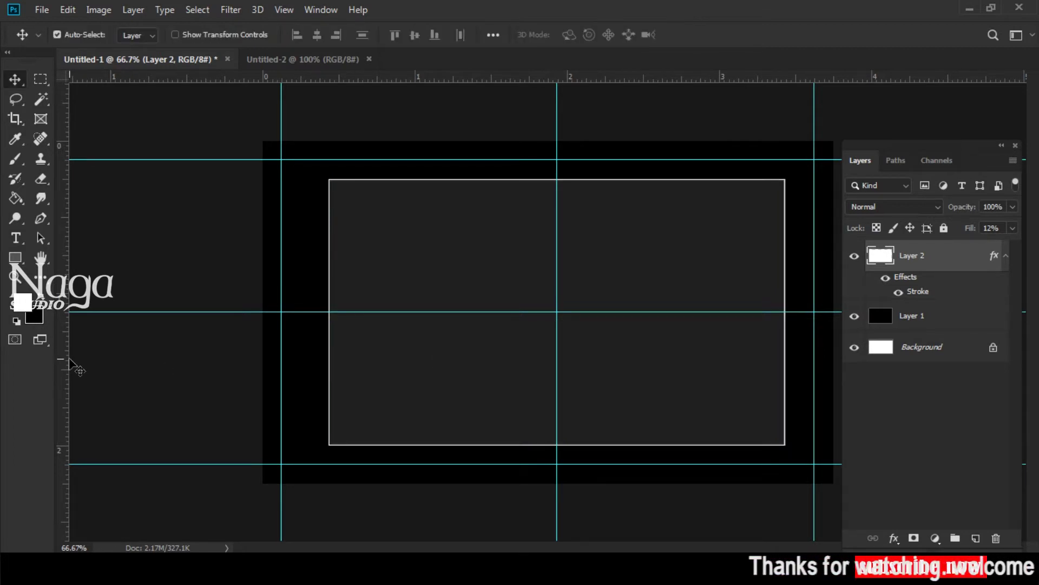
pyautogui.click(74, 369)
# Add vertical guides and cut the rectangle's right corners into a point using a Pen path
pyautogui.moveTo(398, 366); pyautogui.dragTo(405, 369)
pyautogui.moveTo(64, 399); pyautogui.dragTo(702, 385)
pyautogui.press('p')
pyautogui.click(702, 176)
pyautogui.click(788, 311)
pyautogui.click(702, 445)
pyautogui.click(726, 472)
pyautogui.click(776, 464)
pyautogui.click(828, 433)
pyautogui.moveTo(814, 294); pyautogui.dragTo(815, 267)
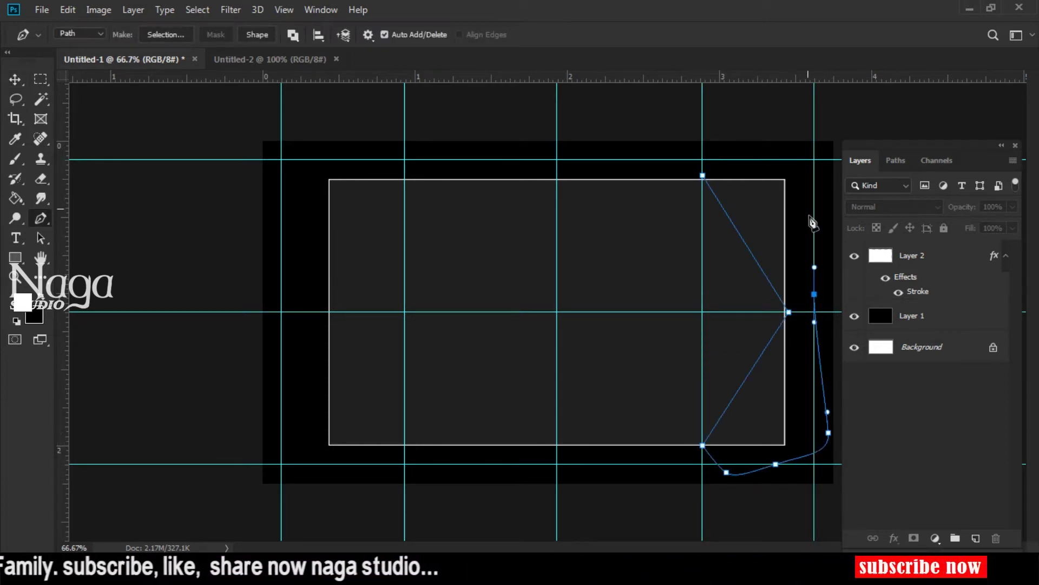
pyautogui.rightClick(749, 190)
pyautogui.click(785, 250)
pyautogui.press('Return')
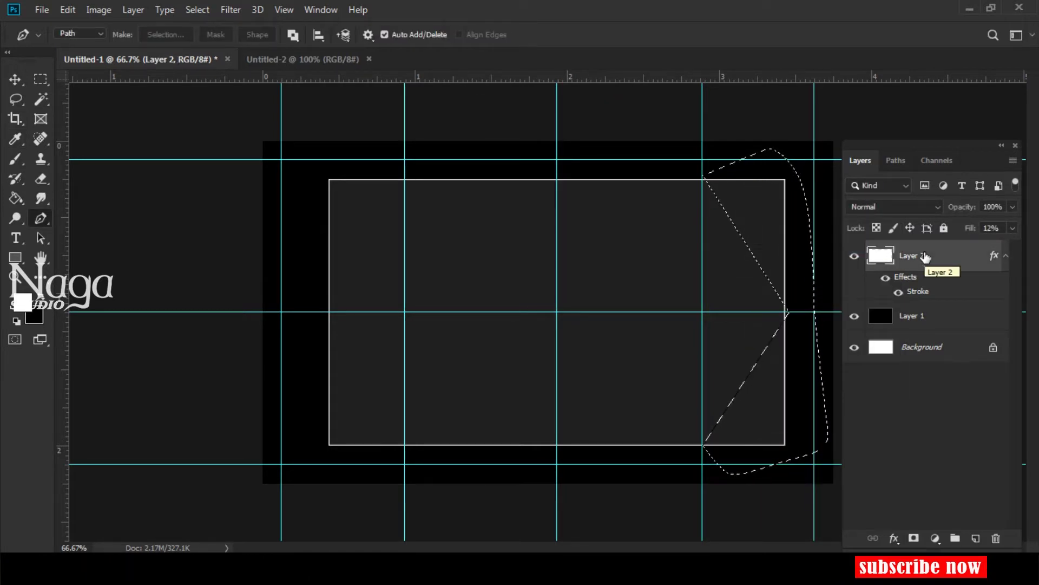
pyautogui.press('Delete')
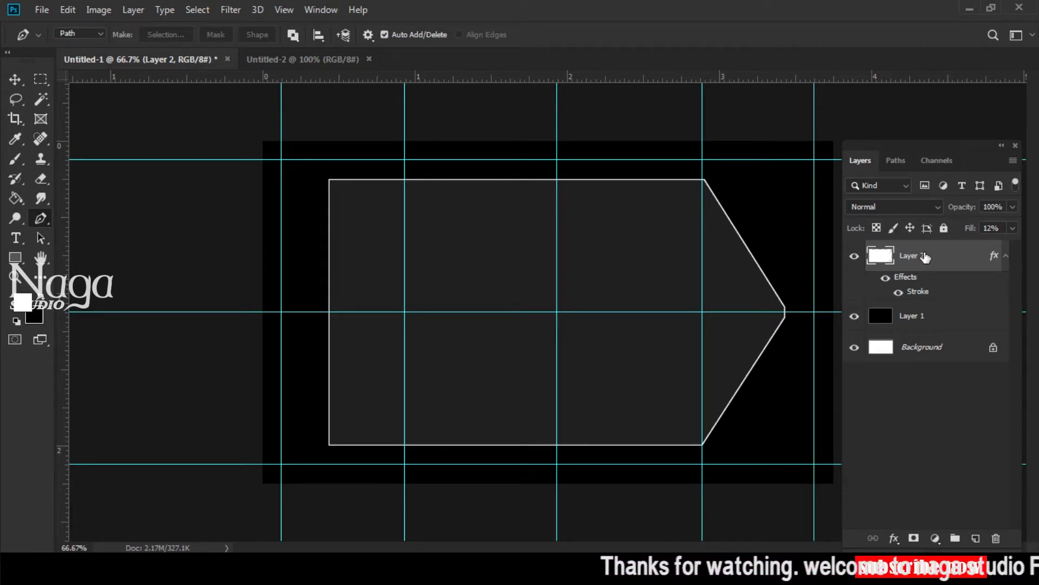
# Trace a Pen path around the left corners and turn it into a selection
pyautogui.click(405, 176)
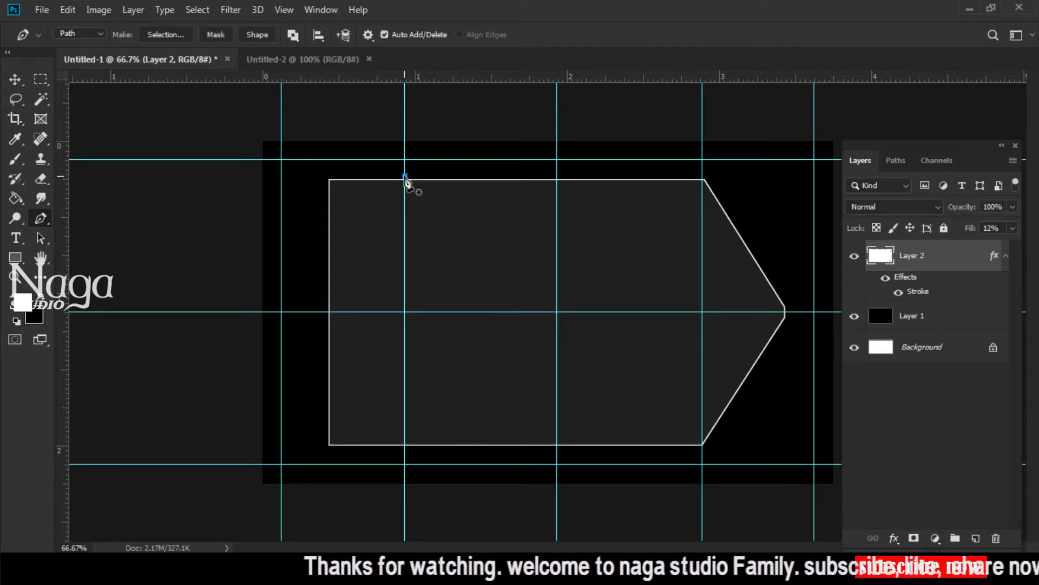
pyautogui.click(325, 311)
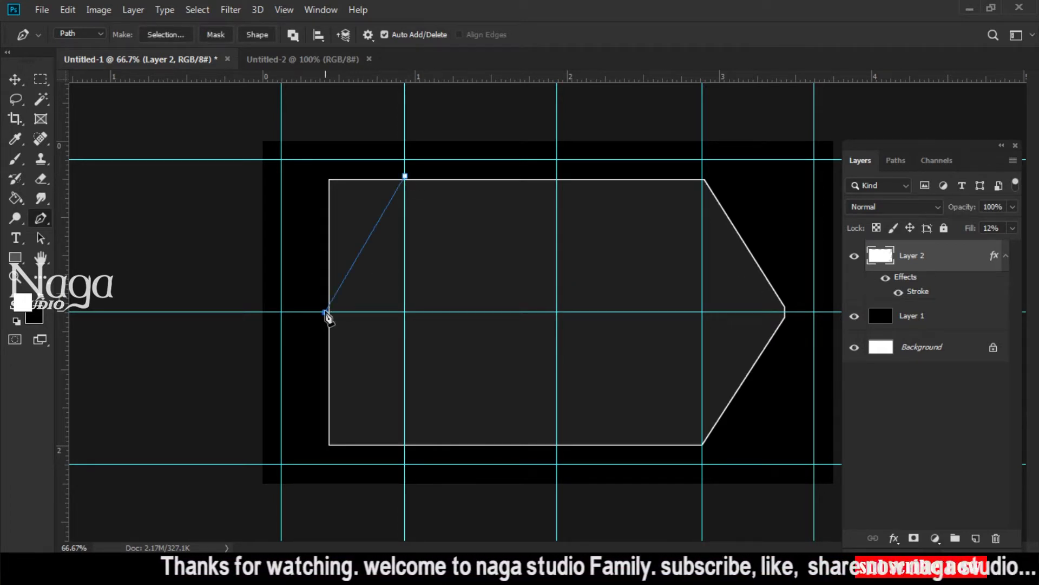
pyautogui.click(405, 445)
pyautogui.click(360, 464)
pyautogui.moveTo(280, 334); pyautogui.dragTo(280, 286)
pyautogui.moveTo(330, 180); pyautogui.dragTo(379, 160)
pyautogui.rightClick(357, 208)
pyautogui.click(401, 265)
pyautogui.press('Return')
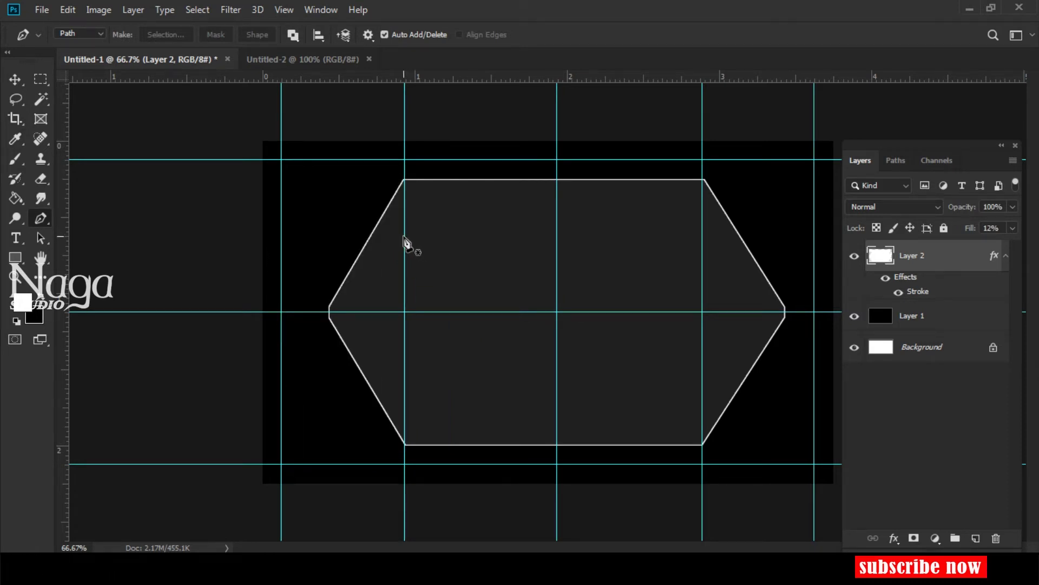
# Close the blank Untitled-2 document and move the left guide off to the side
pyautogui.click(303, 59)
pyautogui.hotkey('ctrl', 'w')
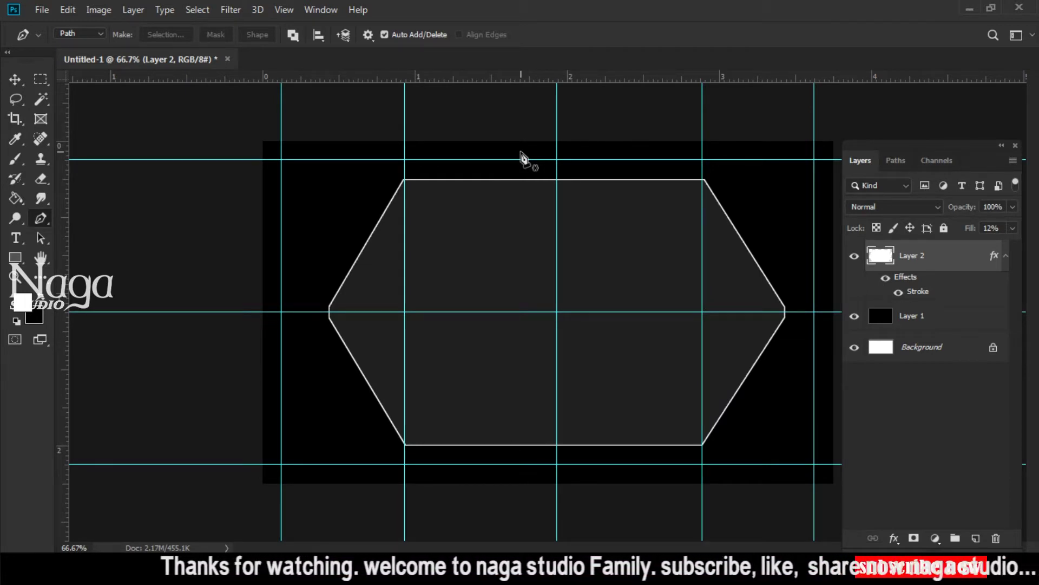
pyautogui.press('v')
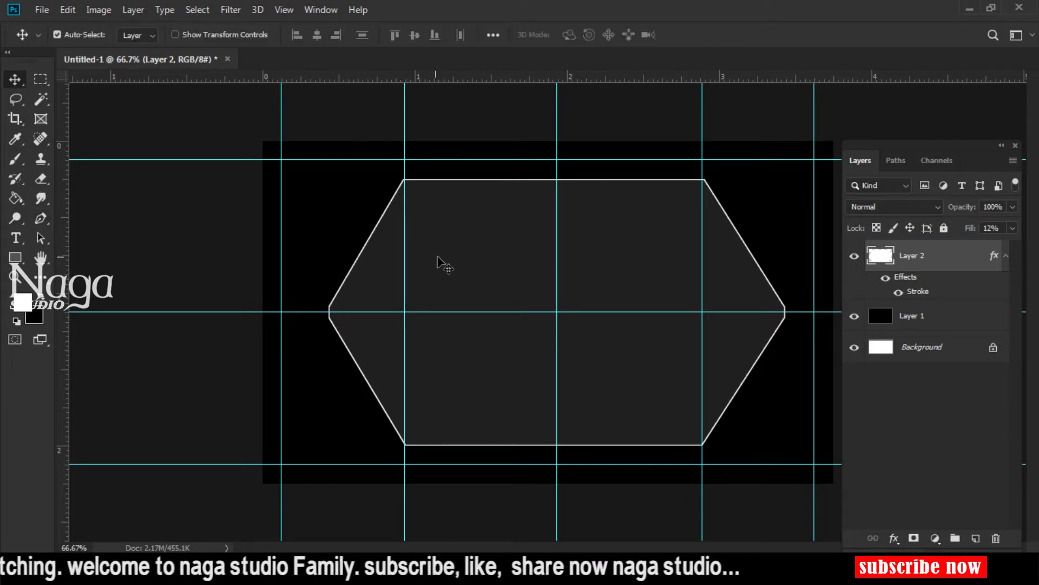
pyautogui.moveTo(405, 262)
pyautogui.mouseDown()
pyautogui.moveTo(325, 247)
pyautogui.moveTo(64, 265)
pyautogui.mouseUp()
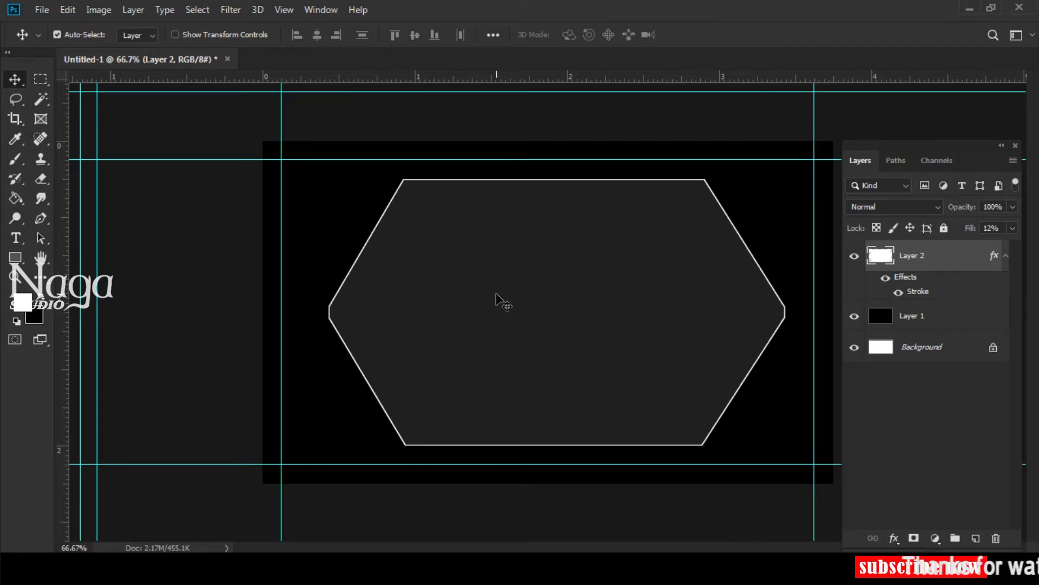
# Browse to the INGAN folder on the Desktop in the Open dialog
pyautogui.hotkey('ctrl', 'o')
pyautogui.click(51, 106)
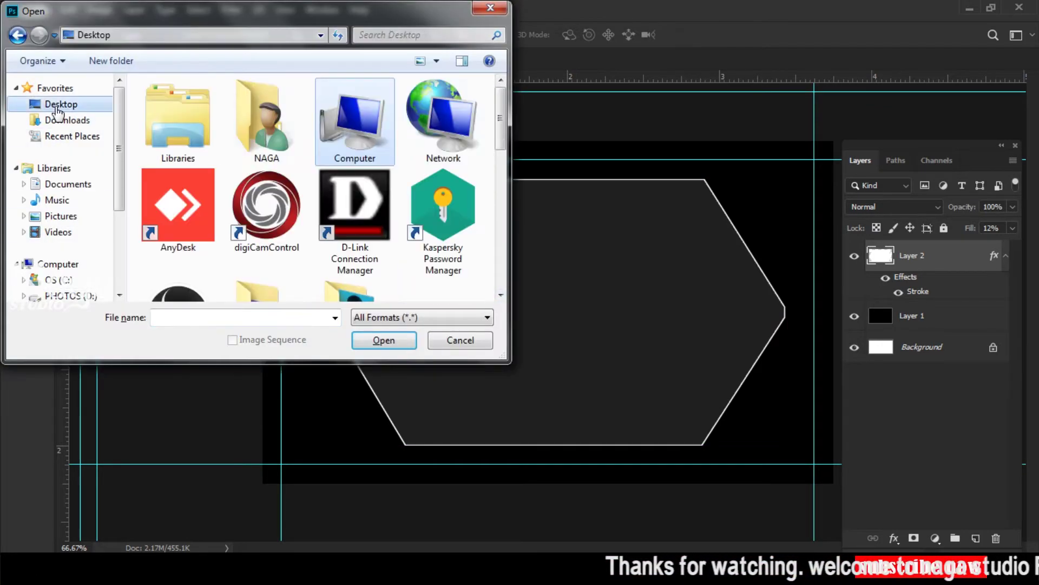
pyautogui.scroll(-3, 503, 187)
pyautogui.scroll(-3, 503, 186)
pyautogui.scroll(5, 325, 189)
pyautogui.doubleClick(267, 113)
# Open naga 002, 003, 004 and naga qr.png, and copy the Naga Studio logo onto the card
pyautogui.scroll(-2, 503, 139)
pyautogui.scroll(-3, 503, 140)
pyautogui.scroll(-1, 503, 140)
pyautogui.click(177, 254)
pyautogui.keyDown('shift'); pyautogui.click(265, 238); pyautogui.keyUp('shift')
pyautogui.click(379, 340)
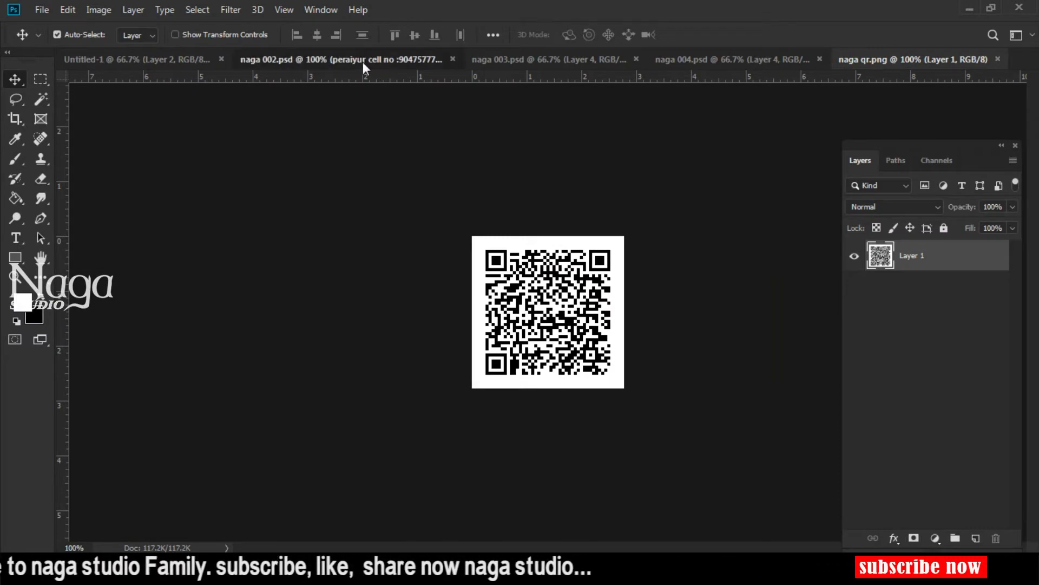
pyautogui.click(363, 59)
pyautogui.moveTo(455, 222)
pyautogui.mouseDown()
pyautogui.moveTo(219, 222)
pyautogui.moveTo(573, 267)
pyautogui.mouseUp()
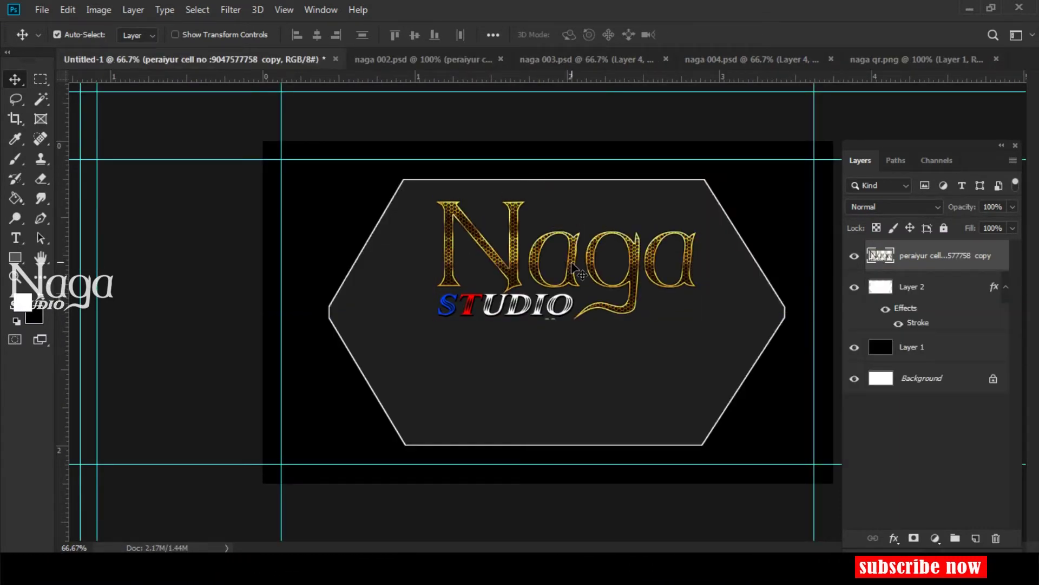
# Scale a hexagon copy down to about a third and place it below the logo
pyautogui.click(588, 383)
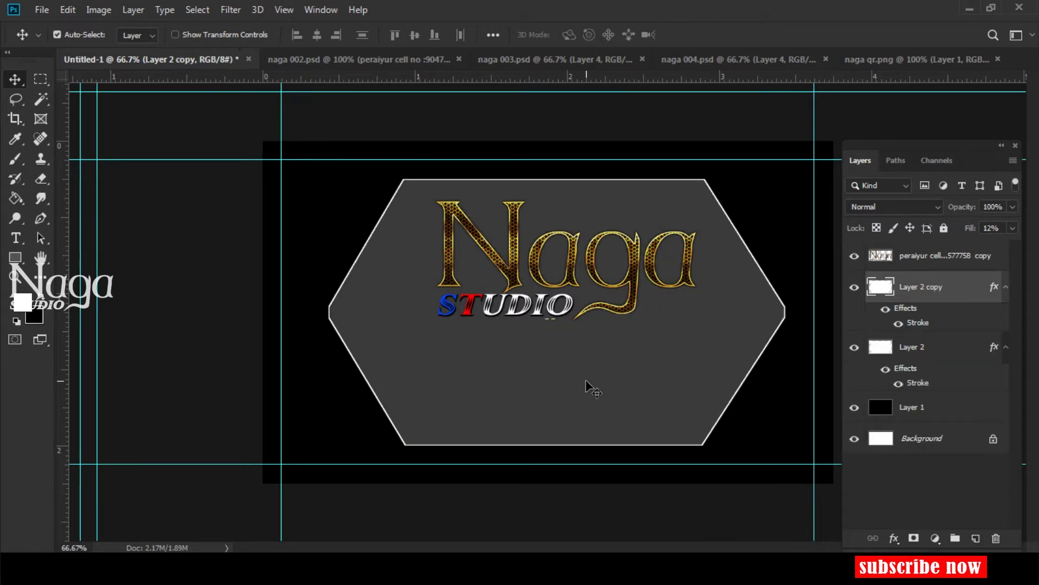
pyautogui.hotkey('ctrl', 't')
pyautogui.moveTo(329, 179); pyautogui.dragTo(467, 306)
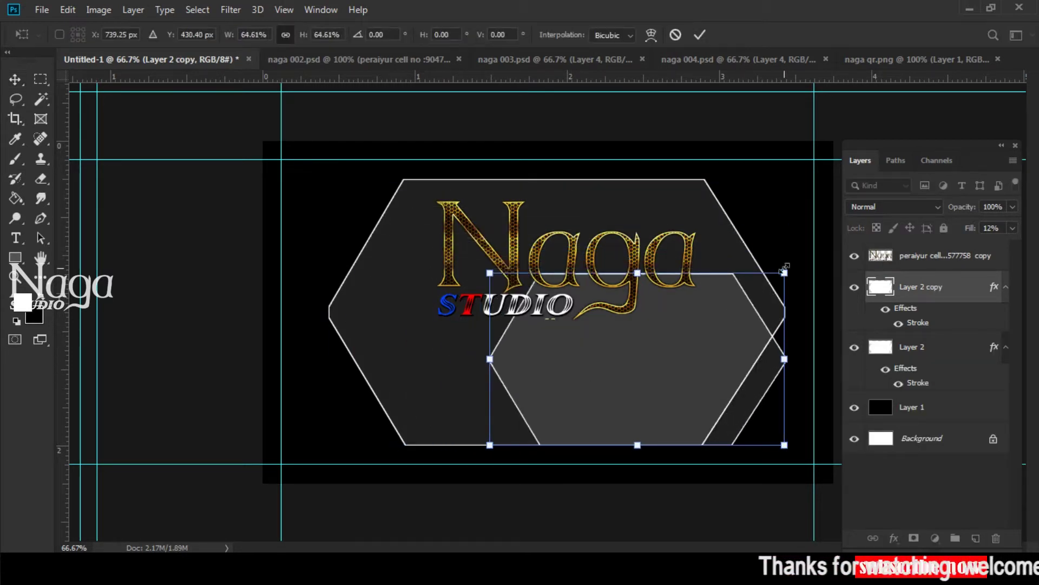
pyautogui.moveTo(785, 268); pyautogui.dragTo(645, 336)
pyautogui.moveTo(565, 393); pyautogui.dragTo(544, 379)
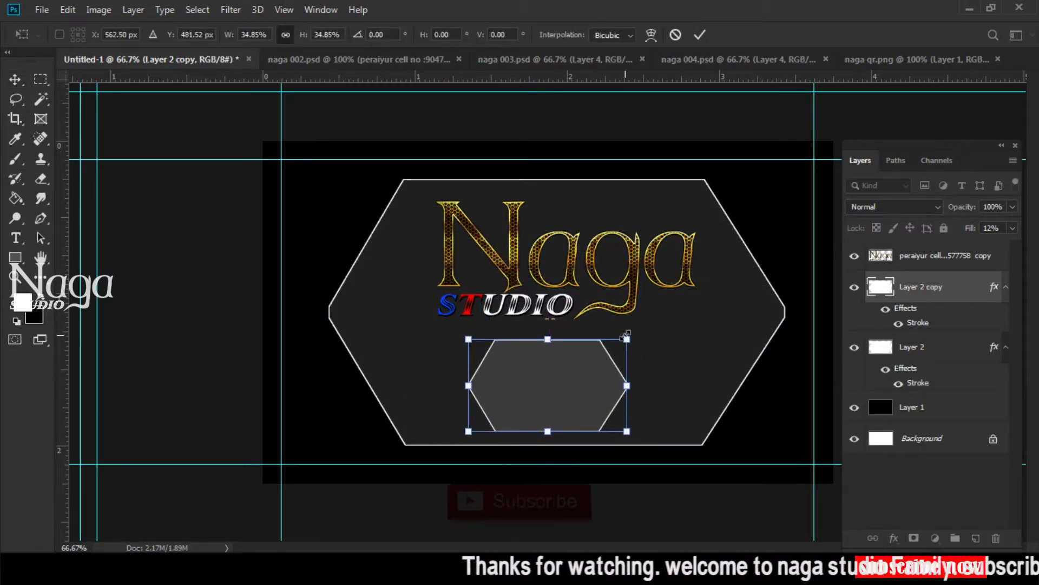
pyautogui.moveTo(627, 339); pyautogui.dragTo(643, 329)
pyautogui.press('Return')
# Place the QR code on the small hexagon and close naga 002 and 003
pyautogui.click(914, 58)
pyautogui.moveTo(547, 311)
pyautogui.mouseDown()
pyautogui.moveTo(540, 388)
pyautogui.moveTo(558, 384)
pyautogui.mouseUp()
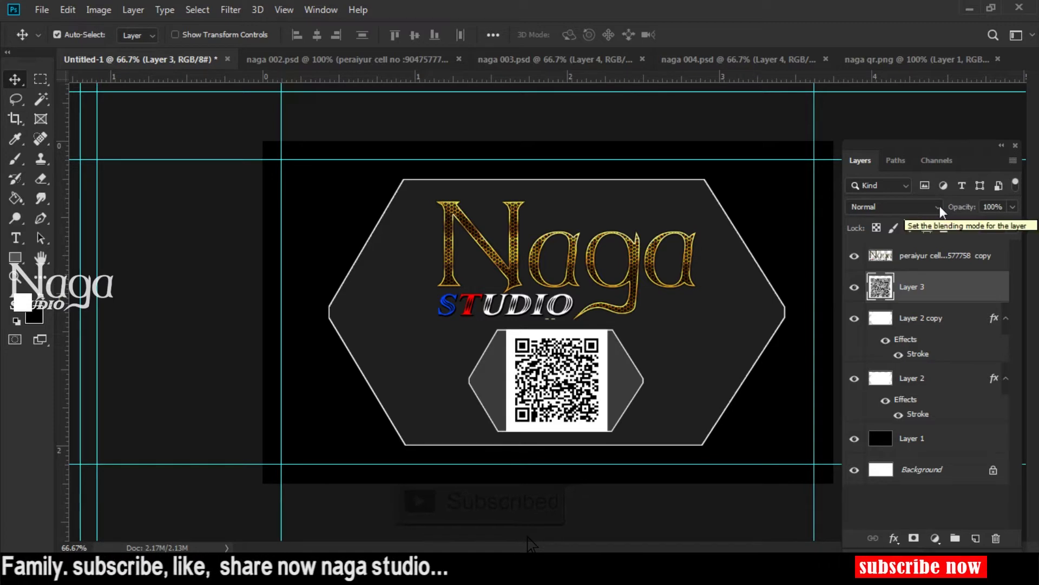
pyautogui.click(628, 379)
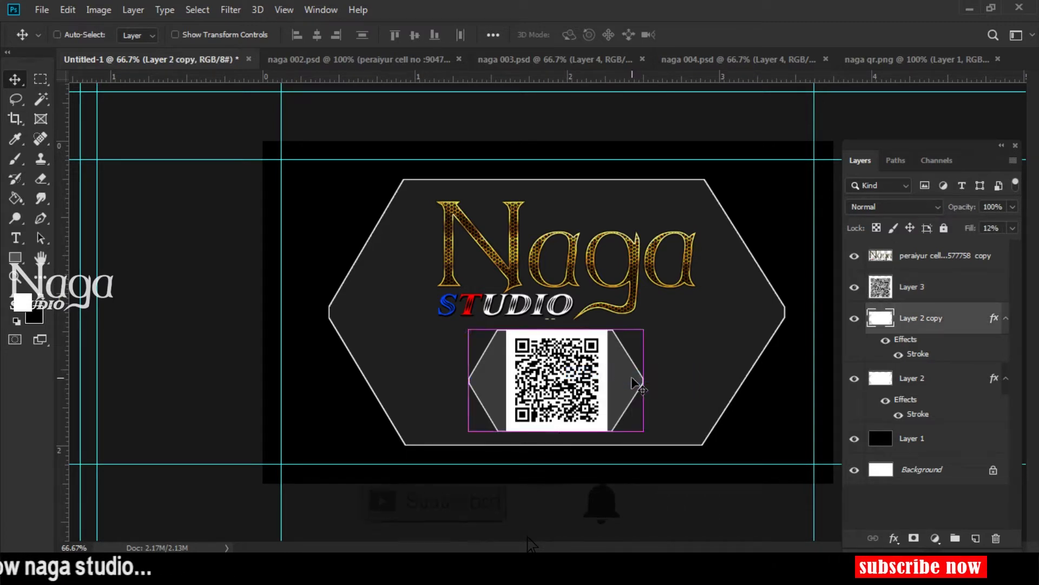
pyautogui.hotkey('ctrl', 't')
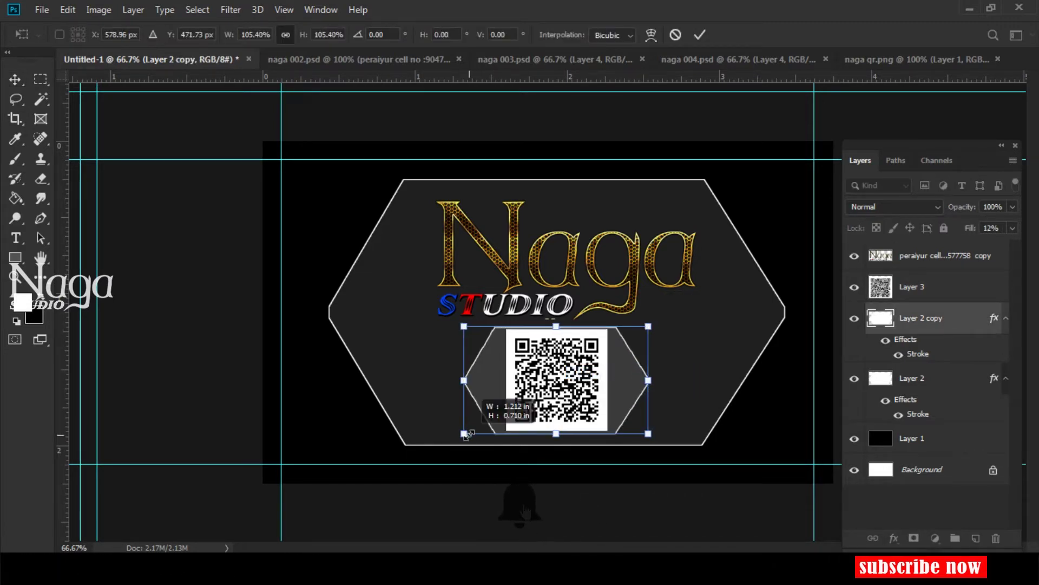
pyautogui.press('Return')
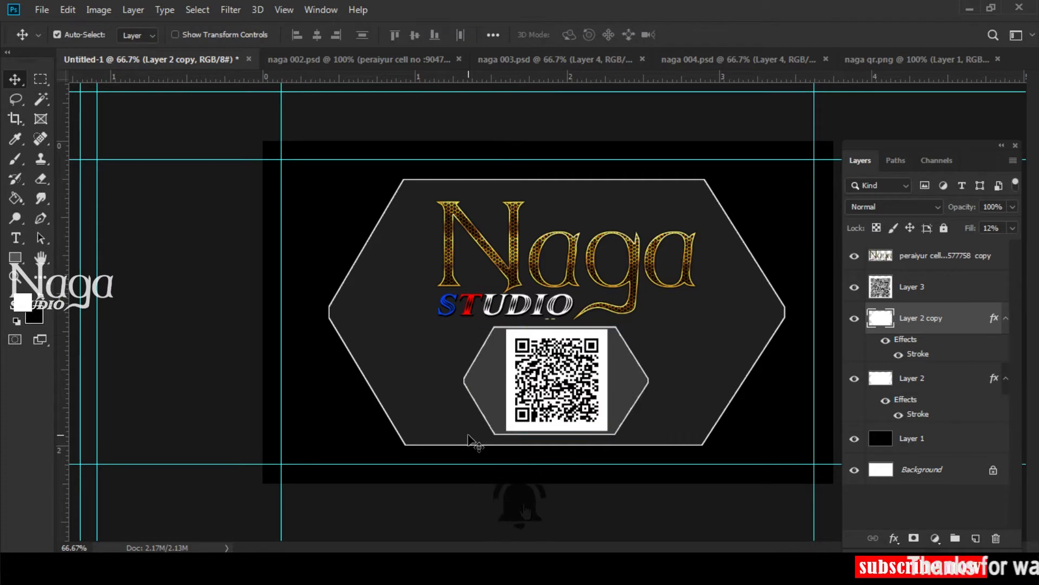
pyautogui.click(459, 60)
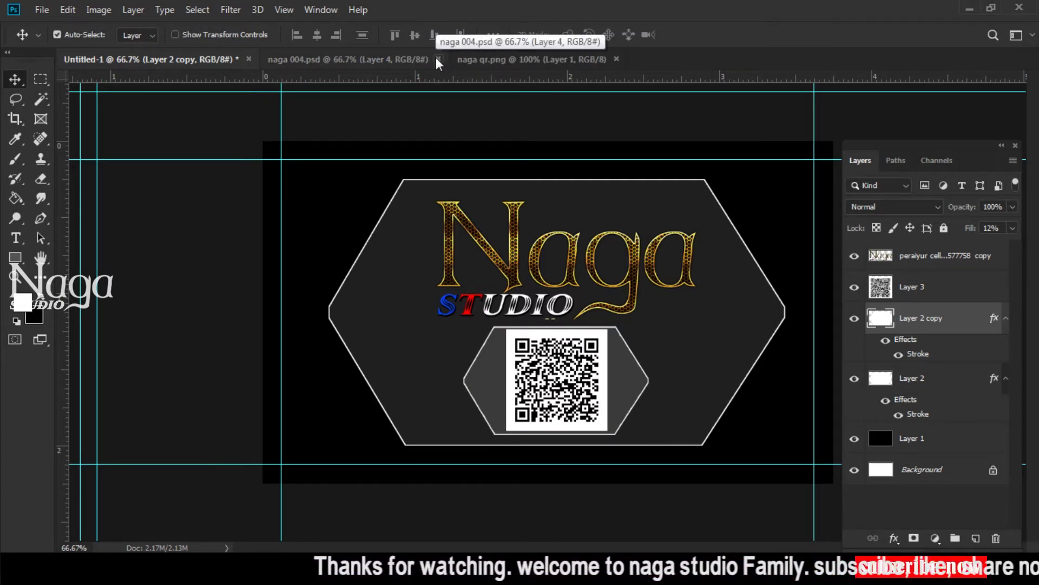
# Close naga 004 and the QR image, and duplicate the card document
pyautogui.click(437, 57)
pyautogui.click(100, 10)
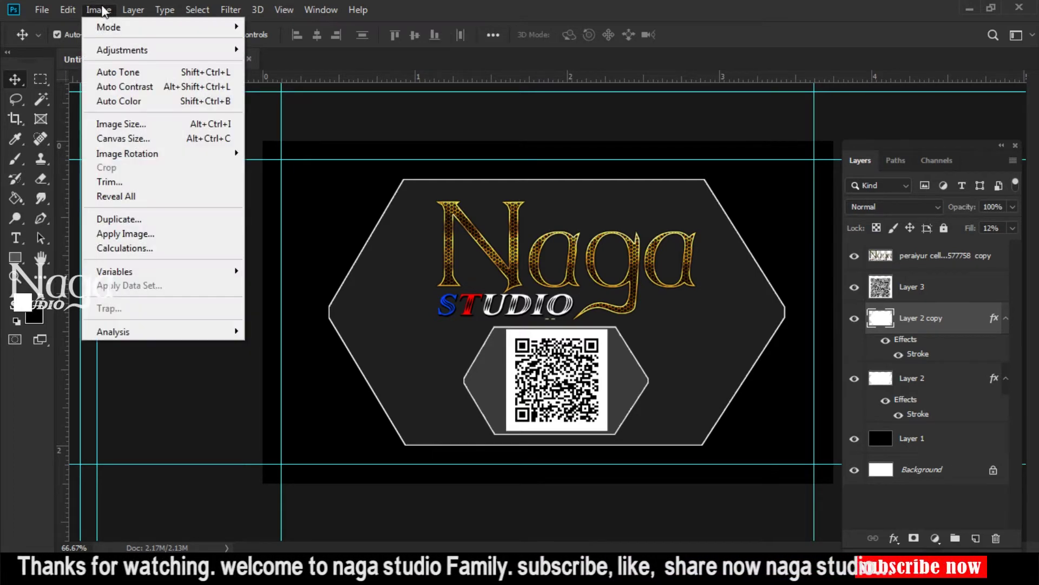
pyautogui.click(144, 217)
pyautogui.click(639, 168)
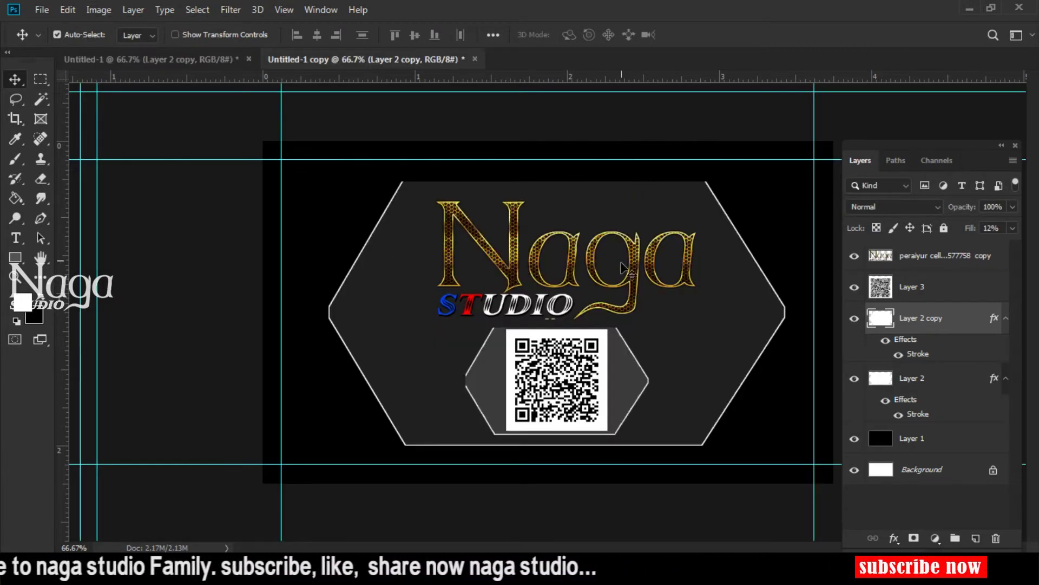
# Group the Naga logo, QR and hexagon layers into Group 1
pyautogui.click(946, 254)
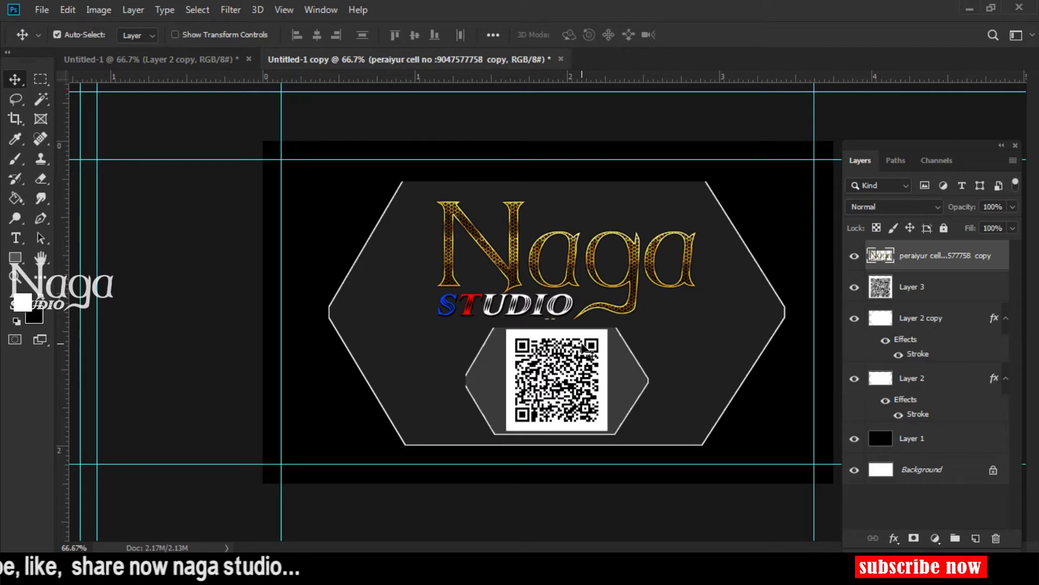
pyautogui.click(691, 317)
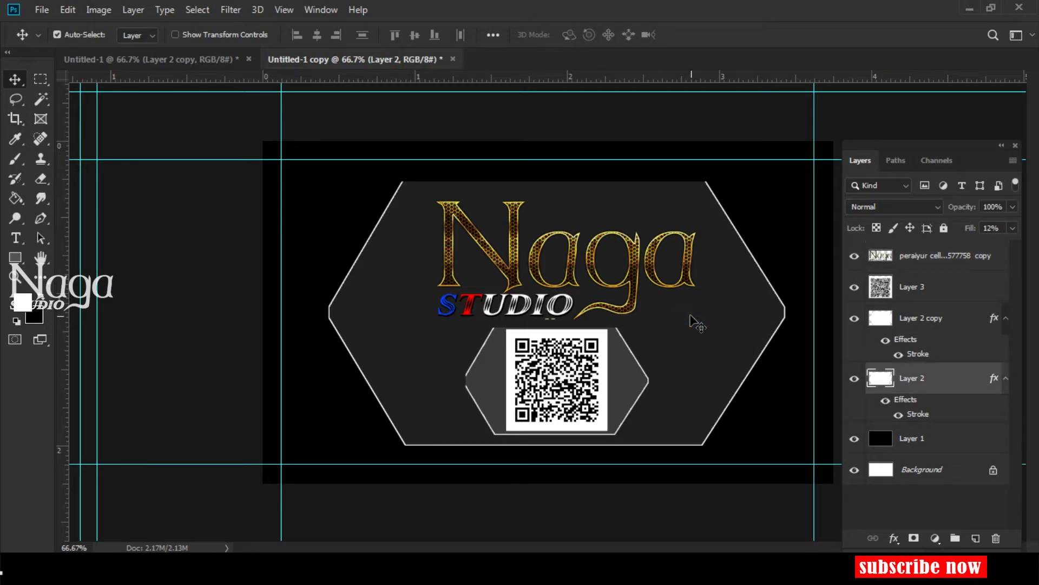
pyautogui.keyDown('shift'); pyautogui.click(925, 256); pyautogui.keyUp('shift')
pyautogui.moveTo(924, 256); pyautogui.dragTo(955, 538)
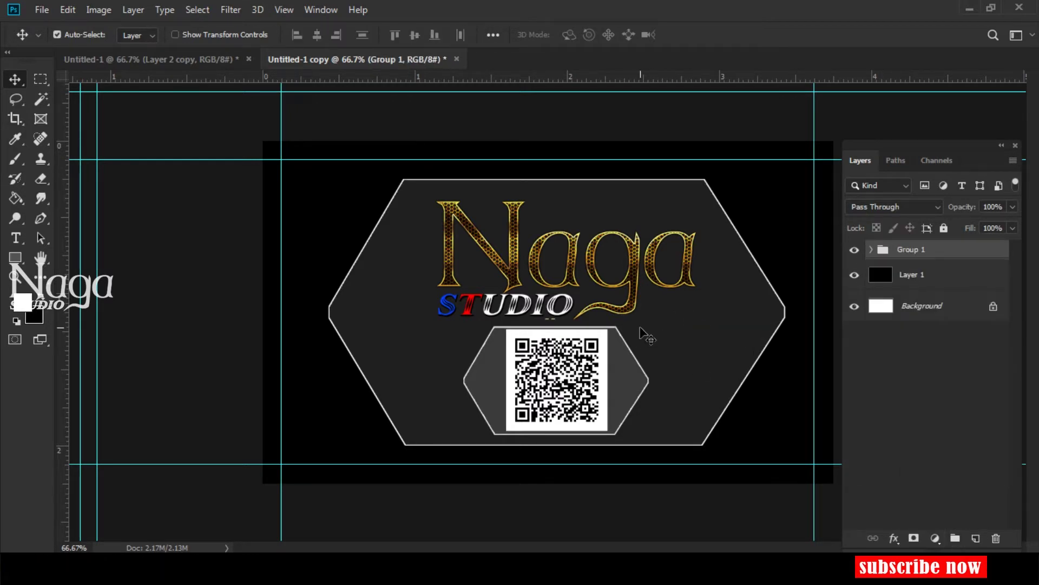
# Scale Group 1 to about 62% and move it toward the upper left
pyautogui.hotkey('ctrl', 't')
pyautogui.moveTo(784, 178); pyautogui.dragTo(674, 235)
pyautogui.moveTo(568, 350); pyautogui.dragTo(531, 319)
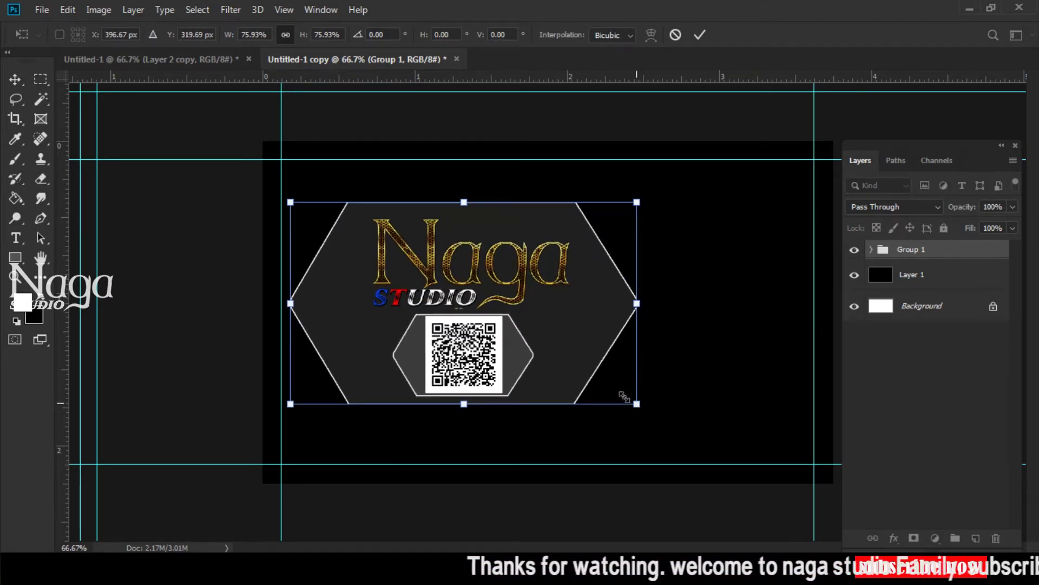
pyautogui.moveTo(636, 403); pyautogui.dragTo(576, 367)
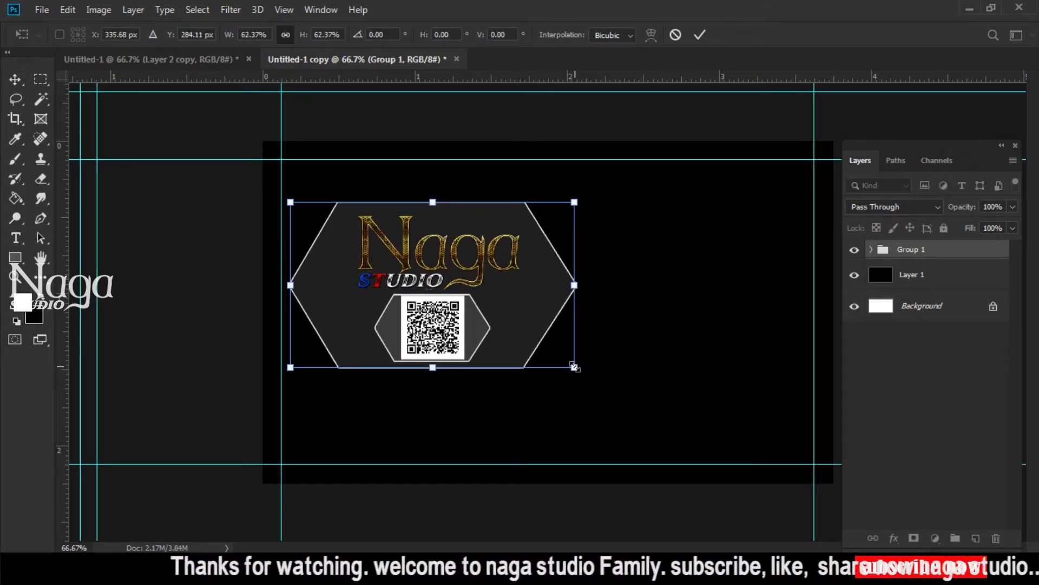
pyautogui.press('Return')
pyautogui.click(549, 294)
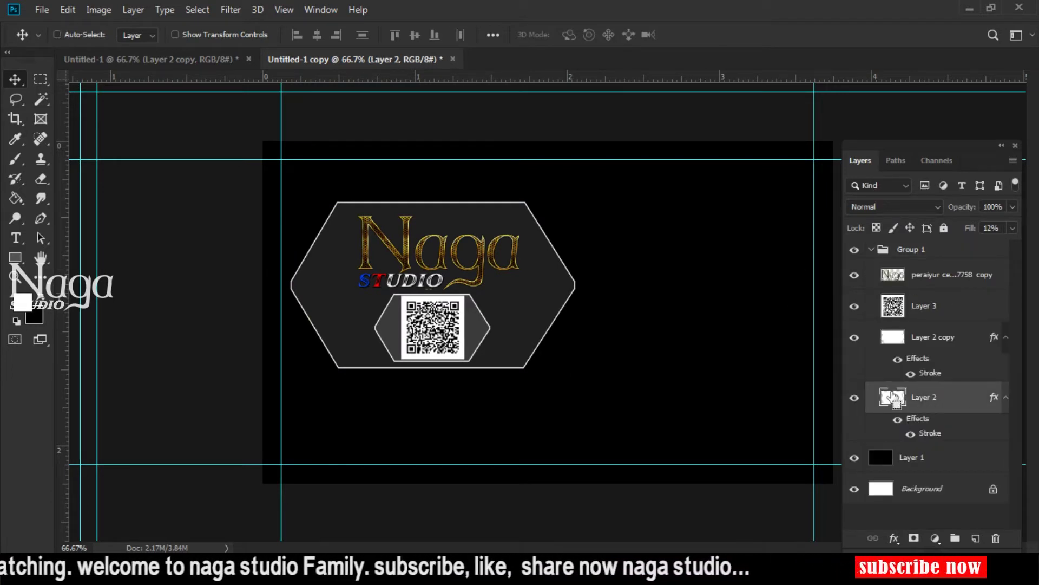
# Rotate the outer hexagon 90° to stand upright and shift it down-left
pyautogui.hotkey('ctrl', 't')
pyautogui.rightClick(549, 294)
pyautogui.click(599, 442)
pyautogui.moveTo(492, 360); pyautogui.dragTo(467, 379)
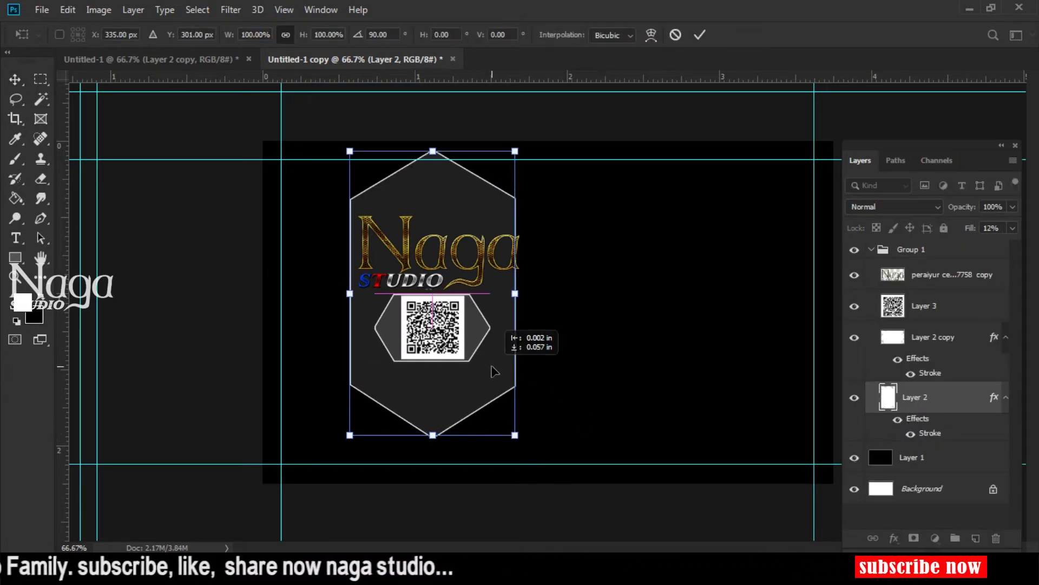
pyautogui.press('Return')
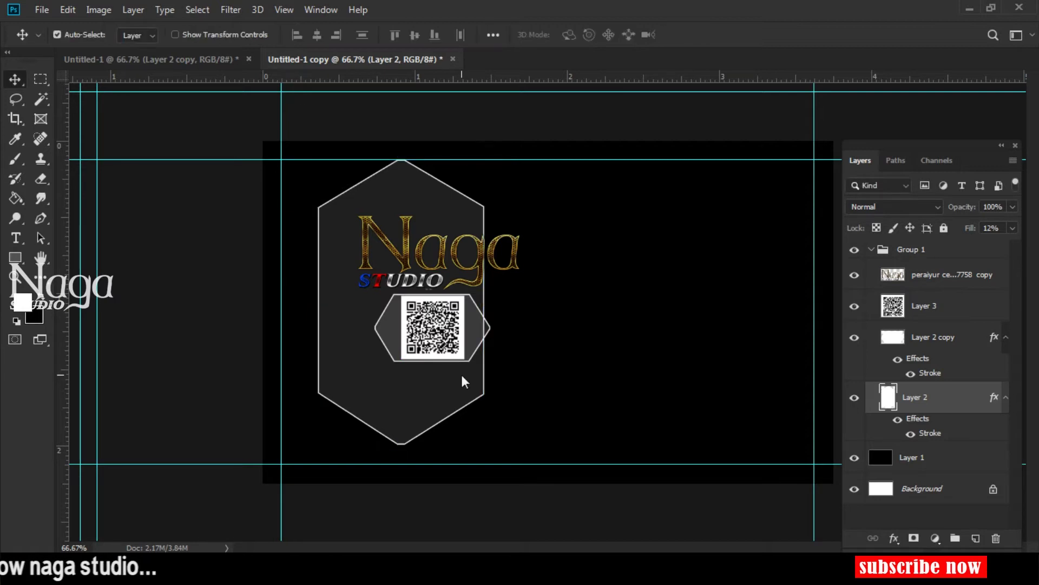
# Move the Naga logo into the upright hexagon and shrink it to fit
pyautogui.click(482, 263)
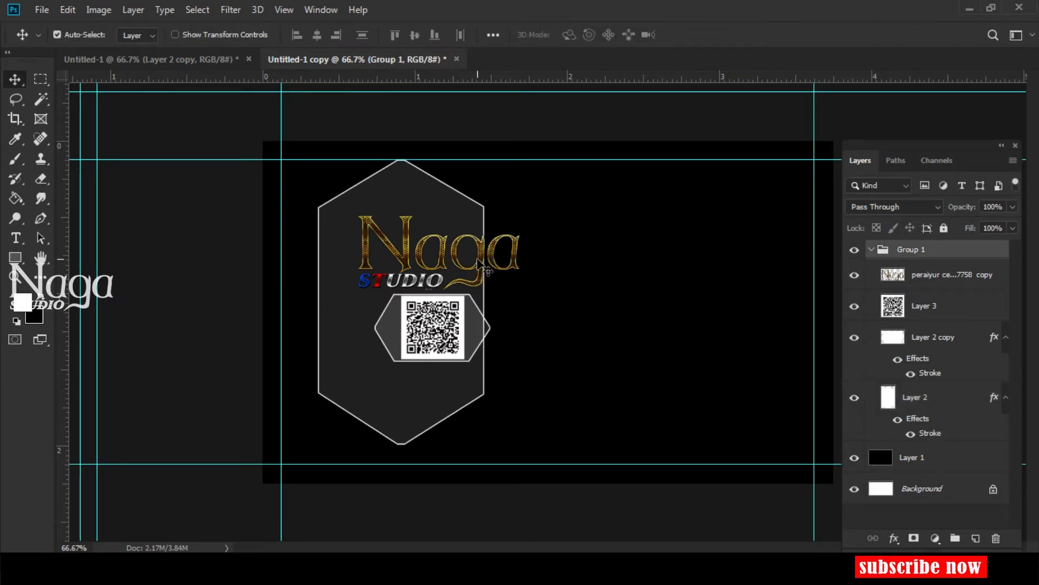
pyautogui.click(931, 288)
pyautogui.moveTo(419, 264); pyautogui.dragTo(390, 259)
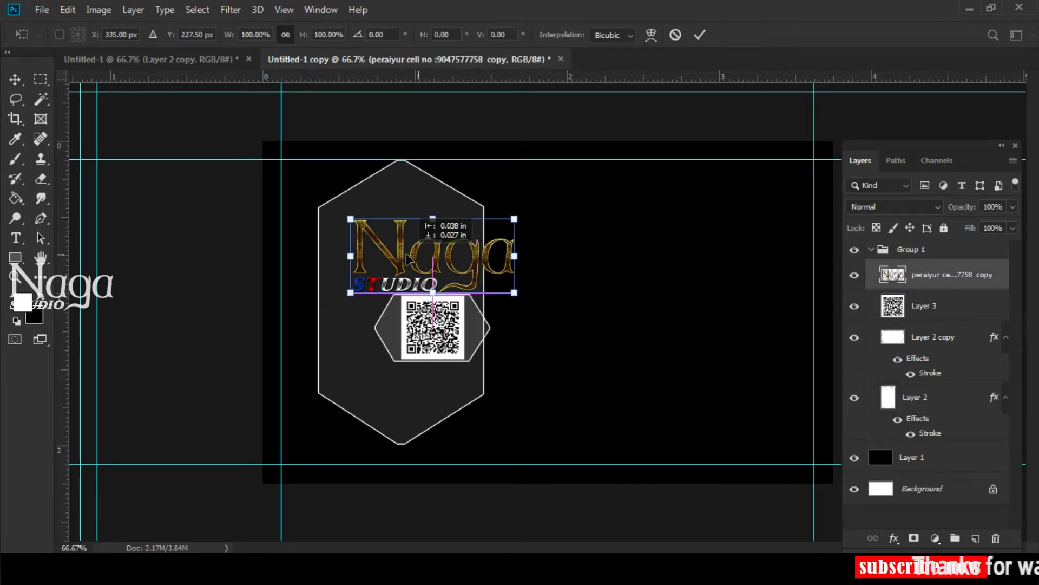
pyautogui.moveTo(490, 217); pyautogui.dragTo(471, 227)
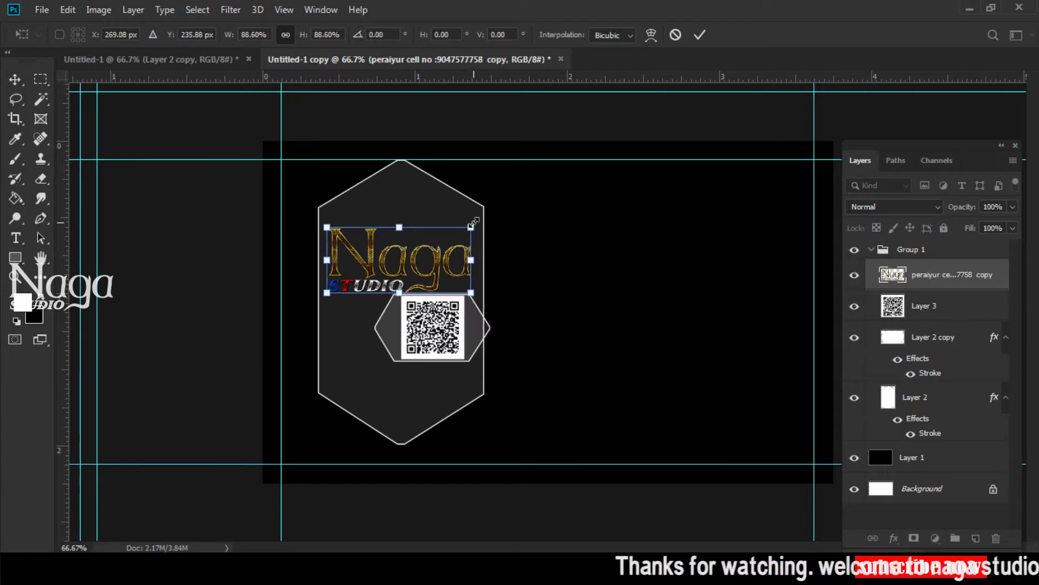
pyautogui.press('Return')
# Enlarge the QR hexagon to fill the lower half and settle the QR code inside it
pyautogui.hotkey('ctrl', 't')
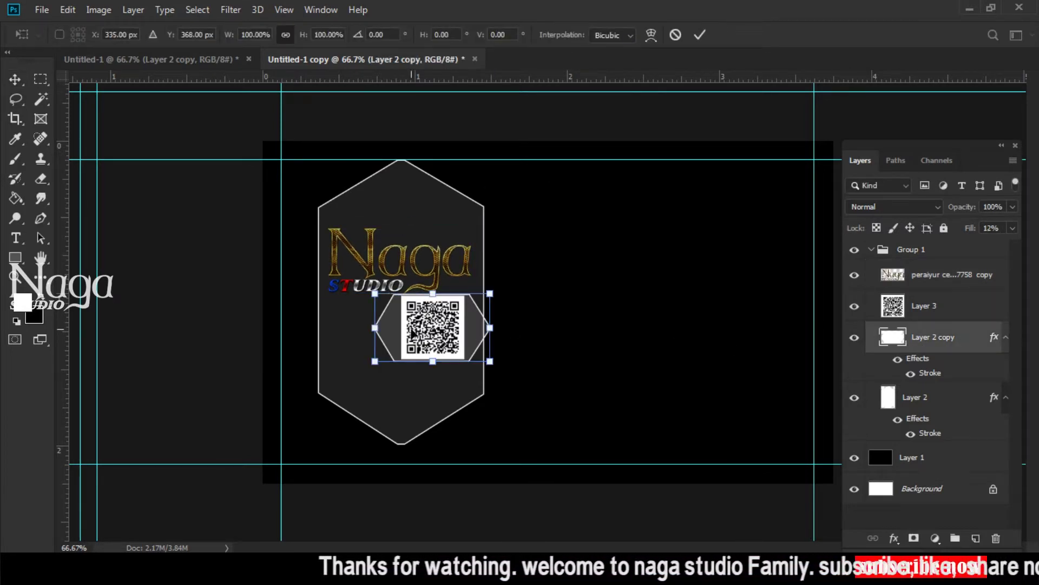
pyautogui.moveTo(390, 328); pyautogui.dragTo(342, 359)
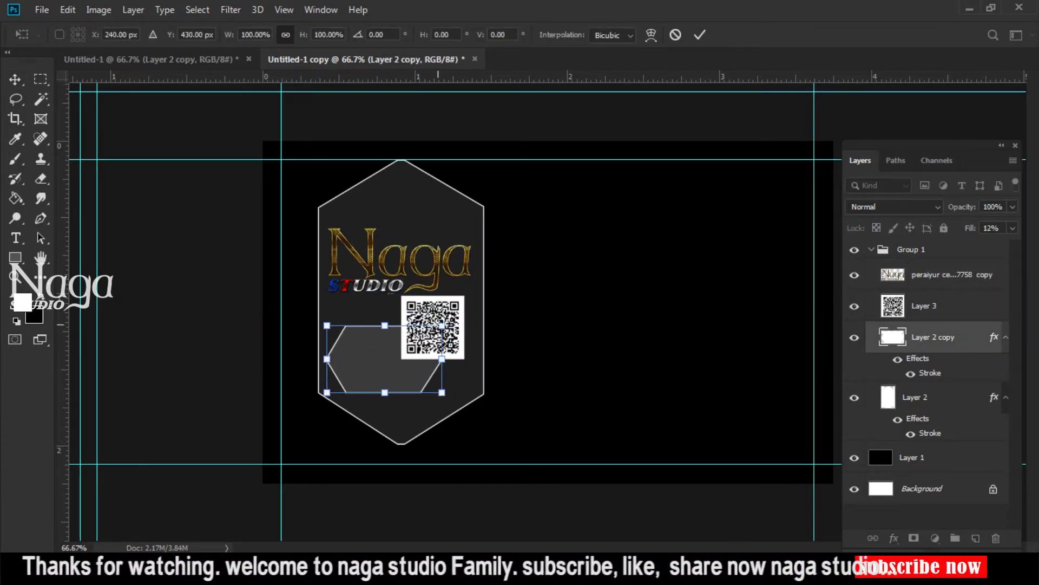
pyautogui.moveTo(442, 326); pyautogui.dragTo(469, 308)
pyautogui.press('Return')
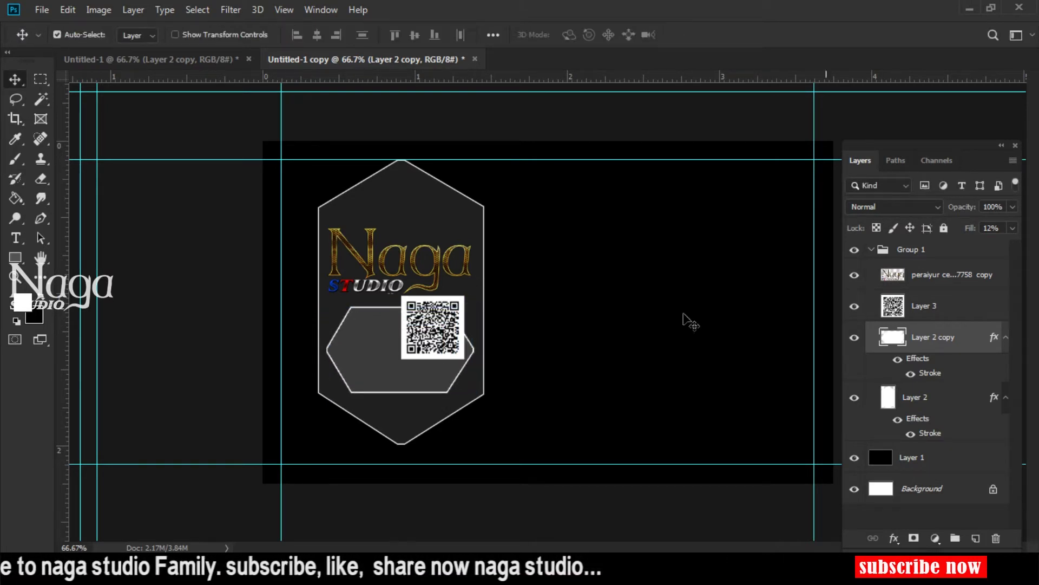
pyautogui.click(946, 309)
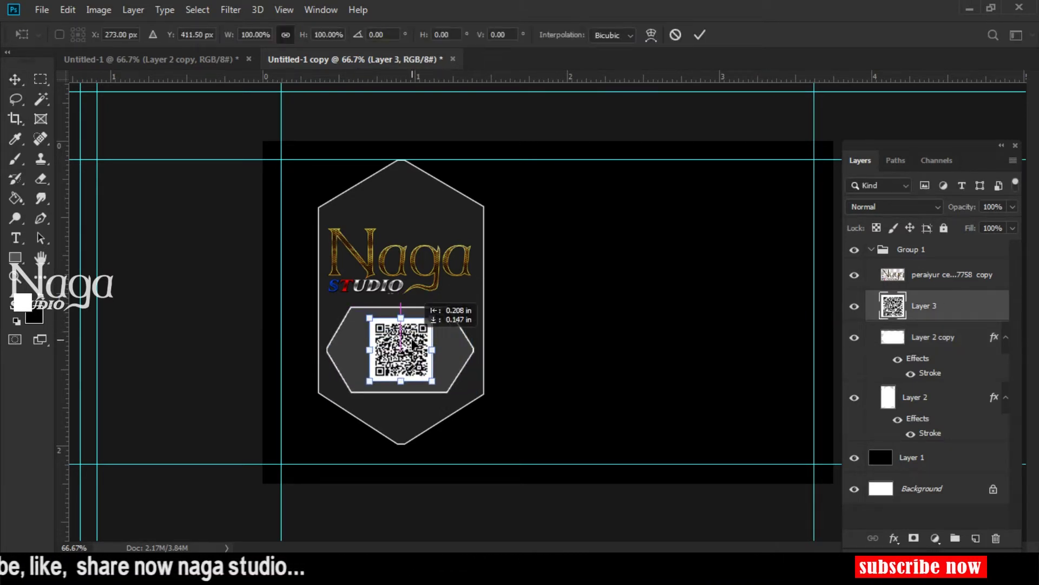
pyautogui.press('Return')
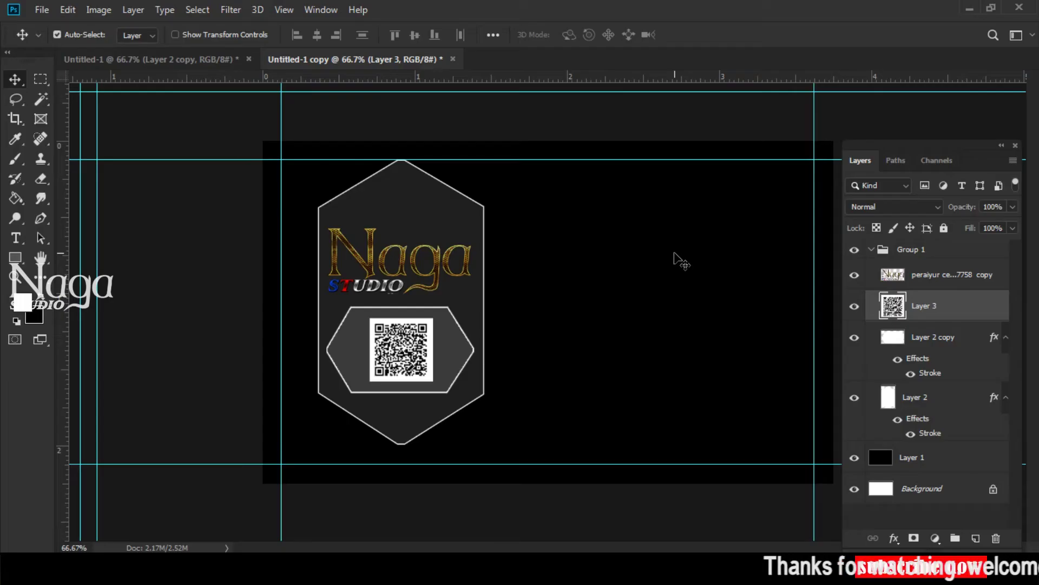
# Create a white 2 × 1 in document and drag it into the card as Layer 4
pyautogui.hotkey('ctrl', 'n')
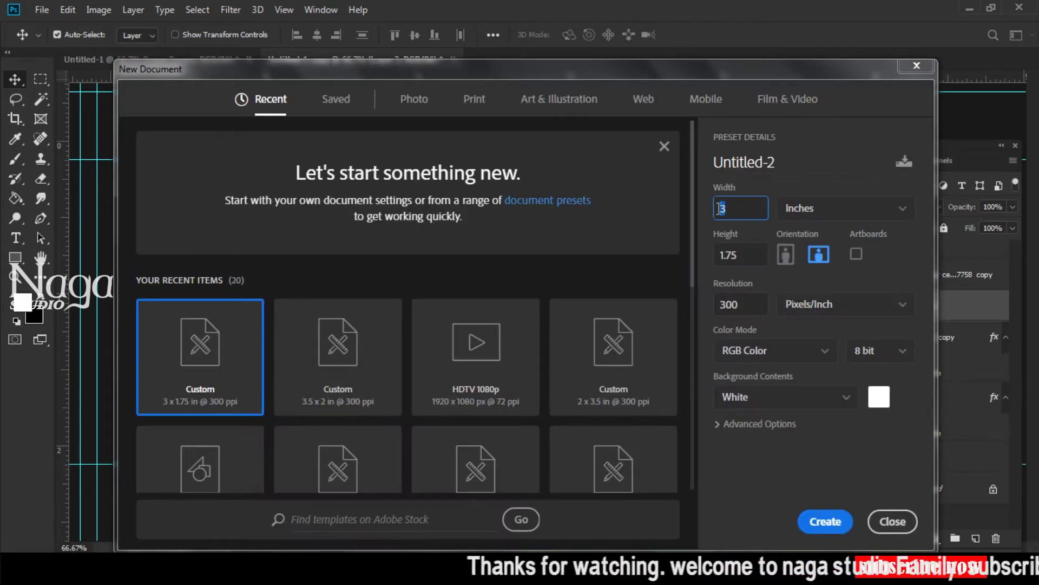
pyautogui.write('2')
pyautogui.press('Tab')
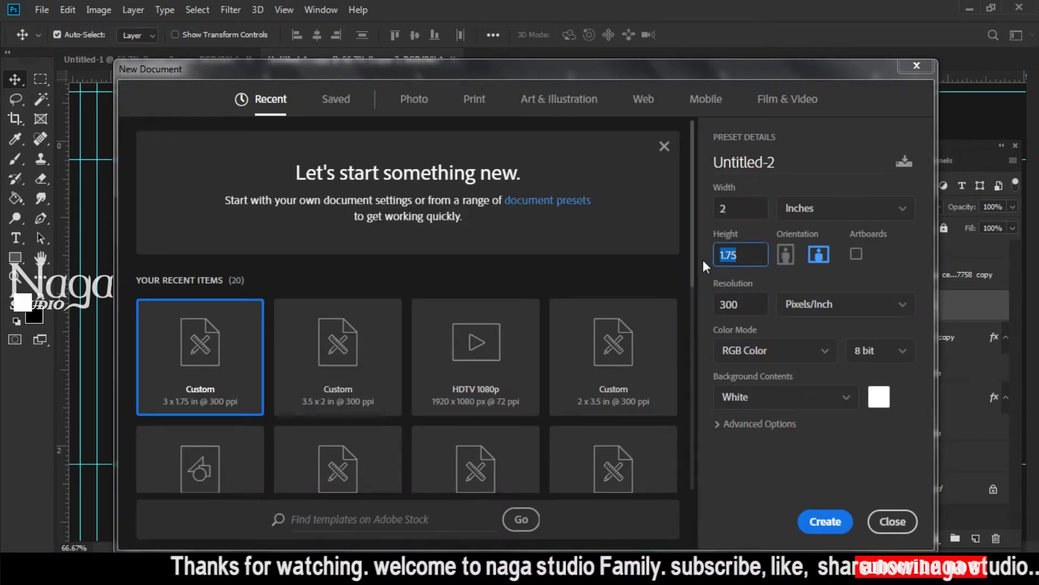
pyautogui.write('1')
pyautogui.press('Return')
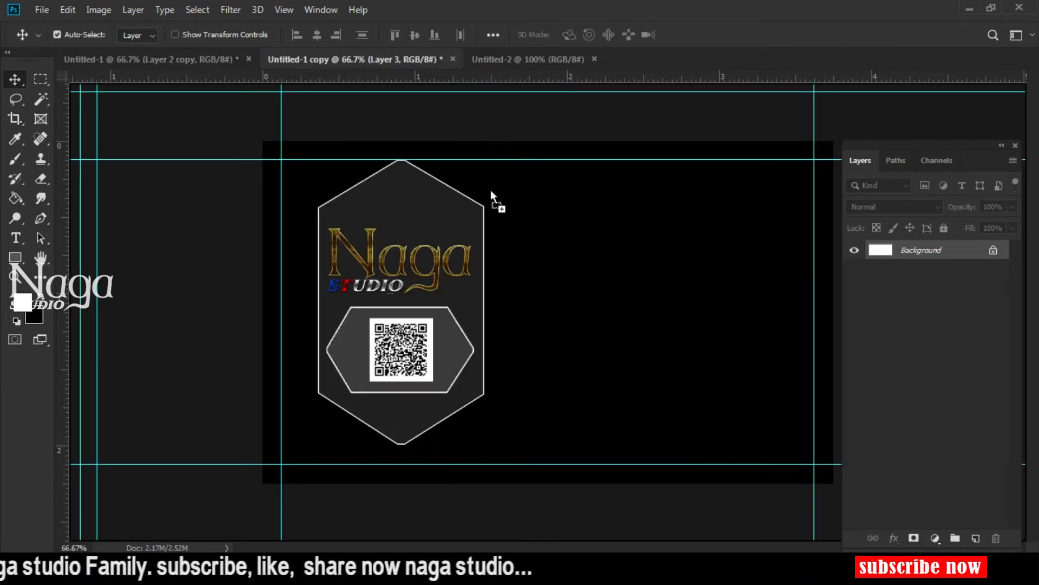
pyautogui.moveTo(206, 64); pyautogui.dragTo(620, 250)
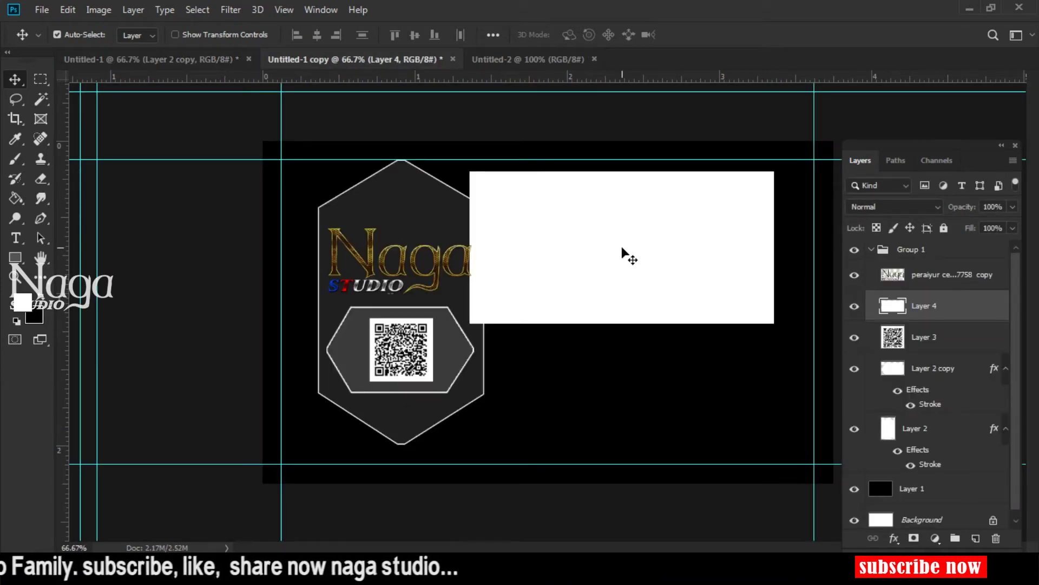
# Free Transform Layer 4's white box smaller and move it toward the card's top right
pyautogui.hotkey('ctrl', 't')
pyautogui.moveTo(470, 170); pyautogui.dragTo(567, 220)
pyautogui.moveTo(671, 303)
pyautogui.mouseDown()
pyautogui.moveTo(703, 265)
pyautogui.moveTo(679, 248)
pyautogui.mouseUp()
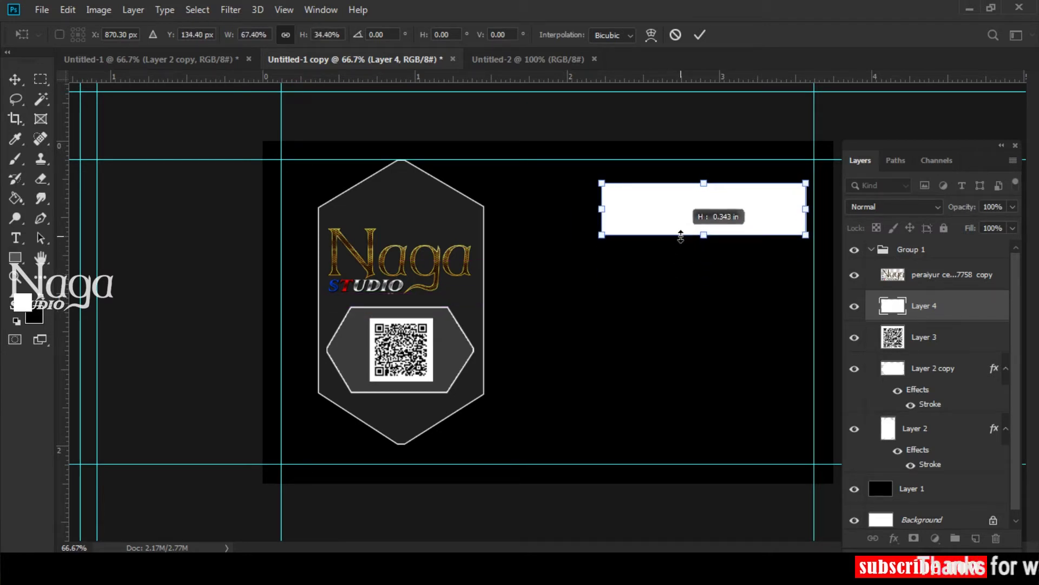
pyautogui.press('Return')
# Move Layer 4 above Group 1 and stretch the bar from the hexagon to the right edge
pyautogui.rightClick(707, 213)
pyautogui.click(715, 227)
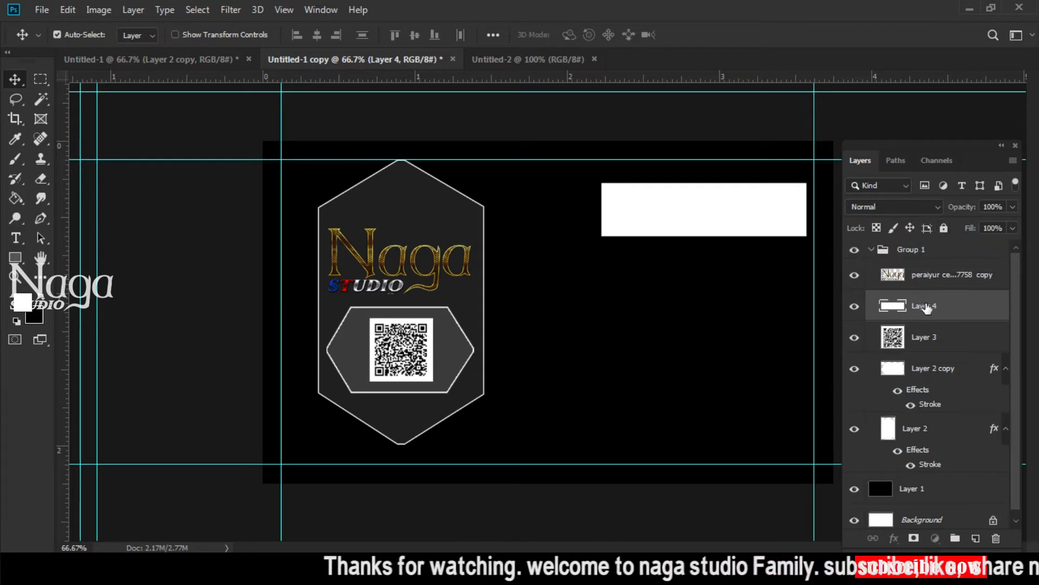
pyautogui.moveTo(941, 258); pyautogui.dragTo(923, 235)
pyautogui.rightClick(740, 220)
pyautogui.click(762, 225)
pyautogui.moveTo(750, 220); pyautogui.dragTo(776, 220)
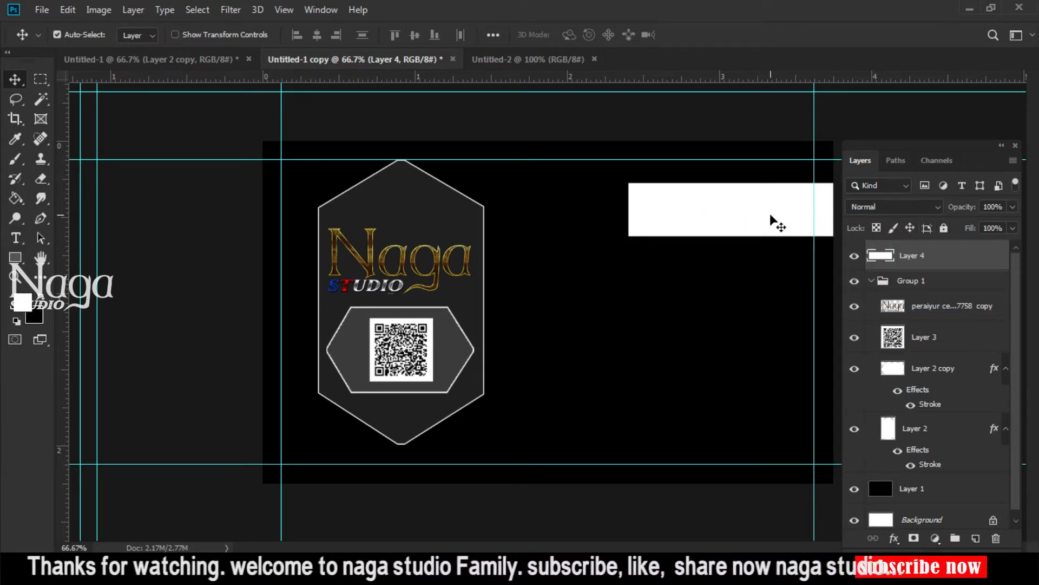
pyautogui.hotkey('ctrl', 't')
pyautogui.moveTo(629, 210); pyautogui.dragTo(565, 209)
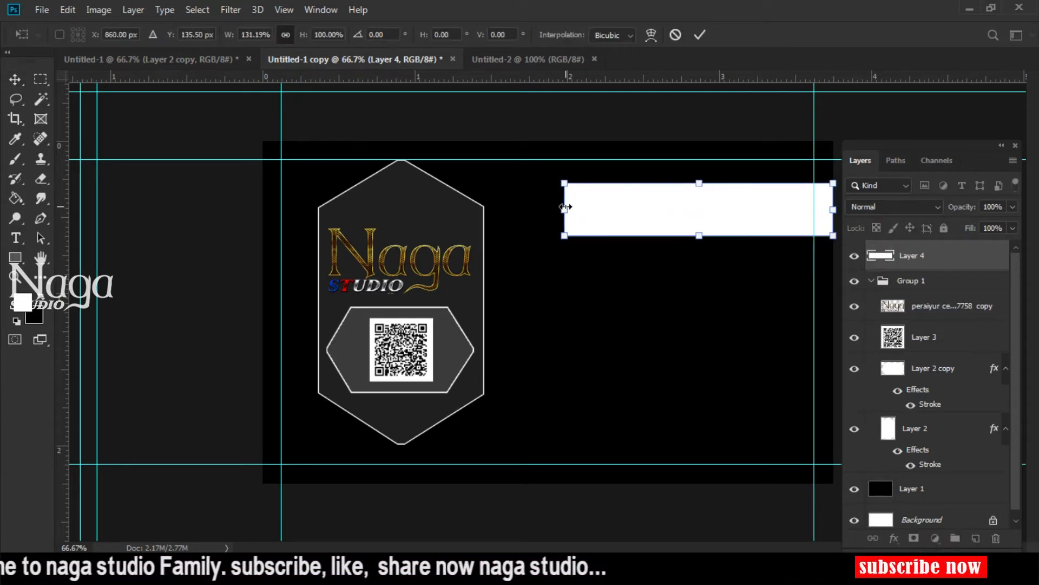
pyautogui.press('Return')
# Set the bar layer's Fill to 15% so it looks faint grey
pyautogui.click(935, 373)
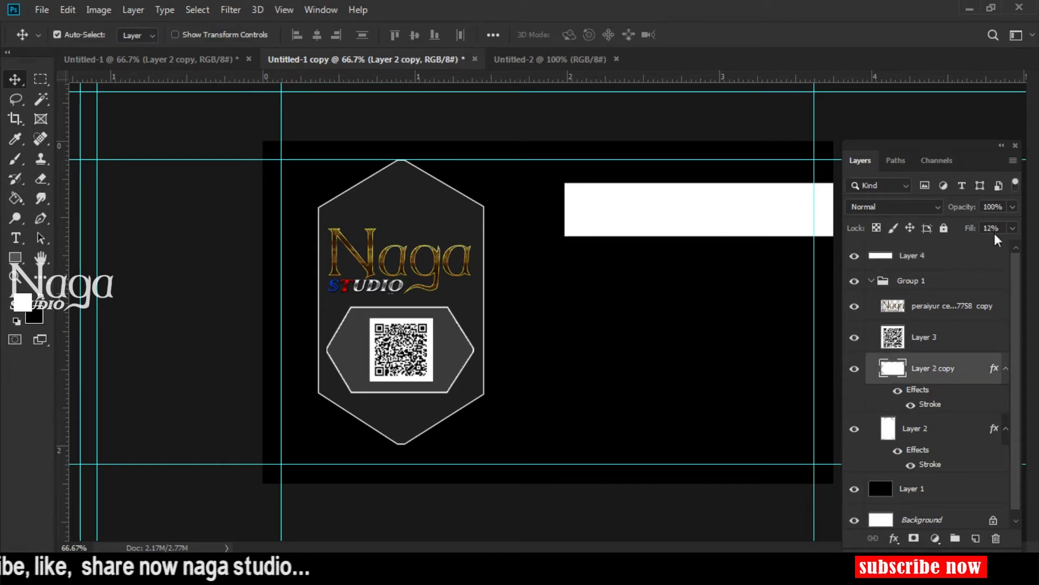
pyautogui.press('BackSpace')
pyautogui.write('5')
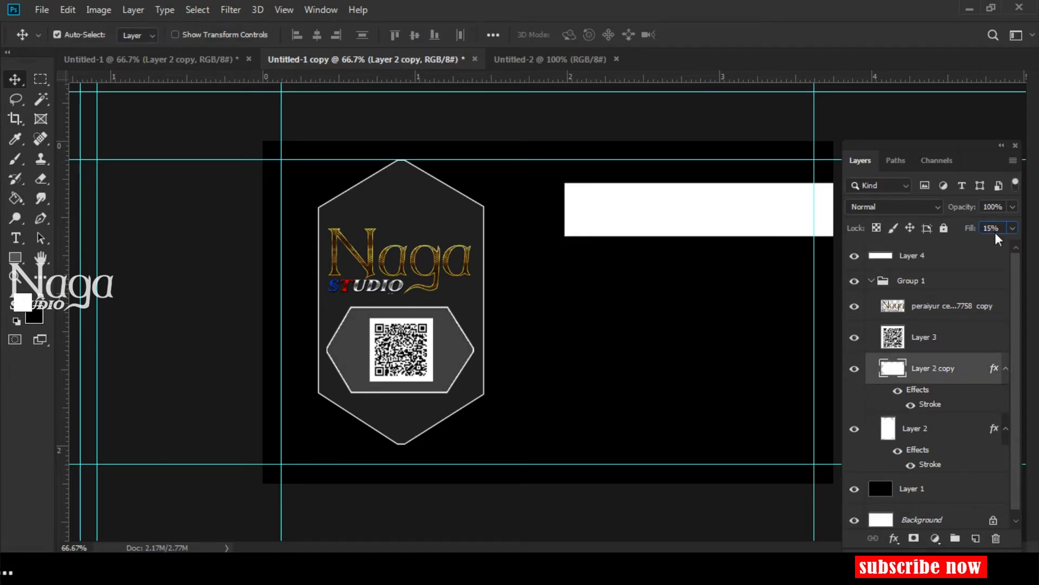
pyautogui.click(955, 262)
pyautogui.click(1012, 228)
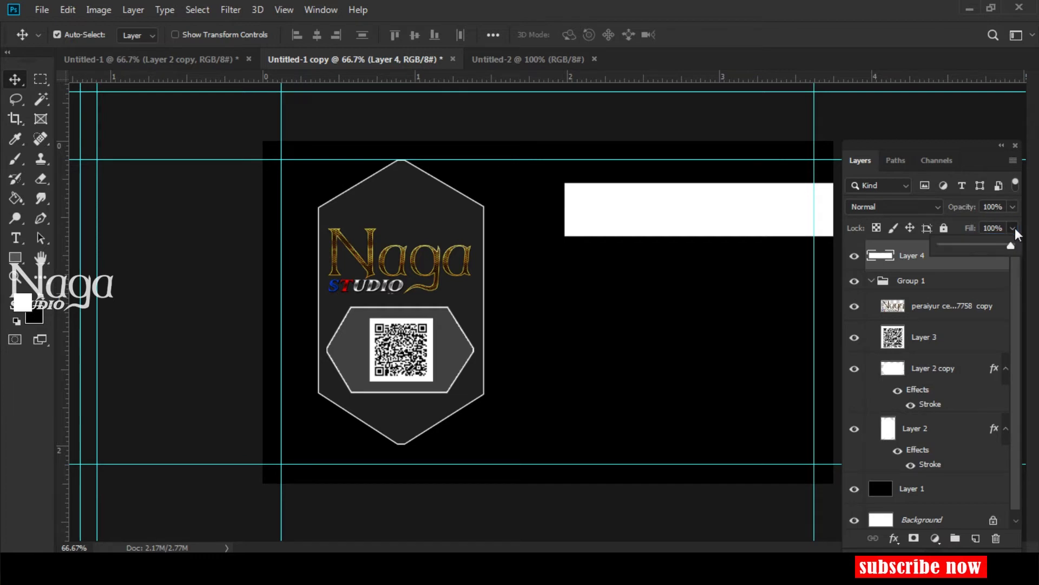
pyautogui.write('15')
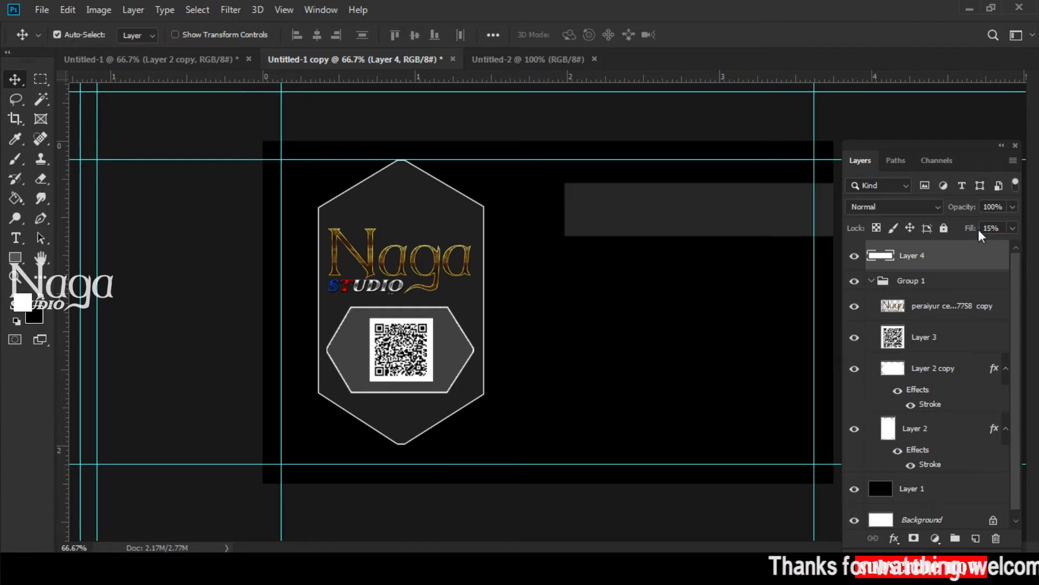
pyautogui.rightClick(957, 256)
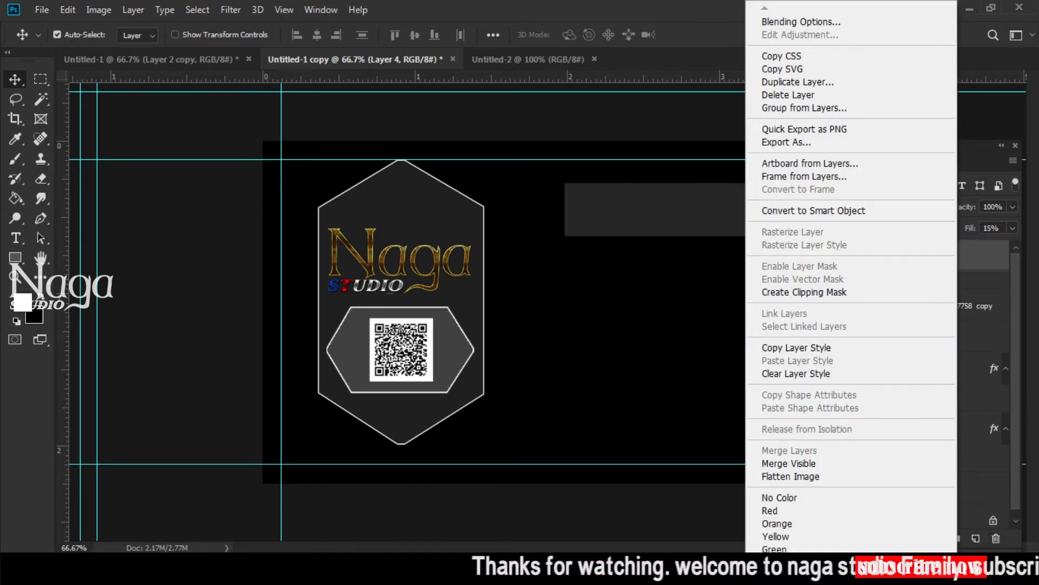
# Add a Stroke effect to Layer 4's bar and nudge it slightly right
pyautogui.click(850, 347)
pyautogui.click(894, 538)
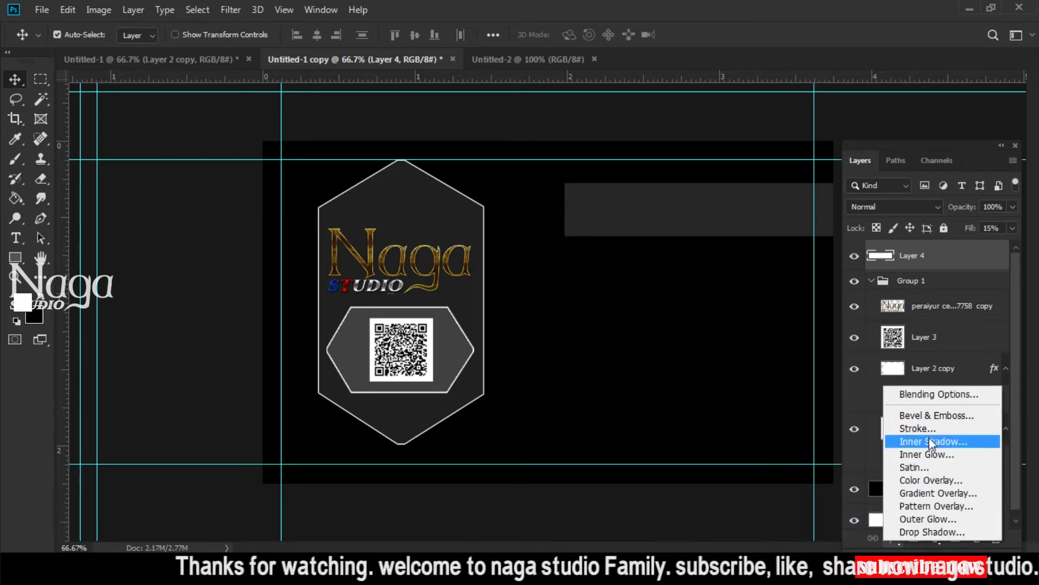
pyautogui.click(928, 430)
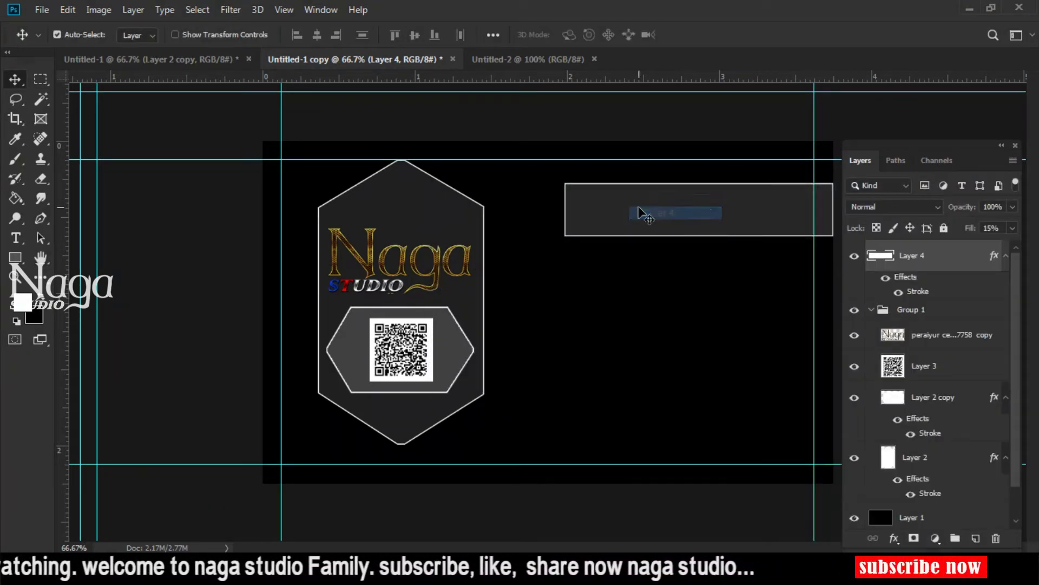
pyautogui.moveTo(632, 211); pyautogui.dragTo(644, 211)
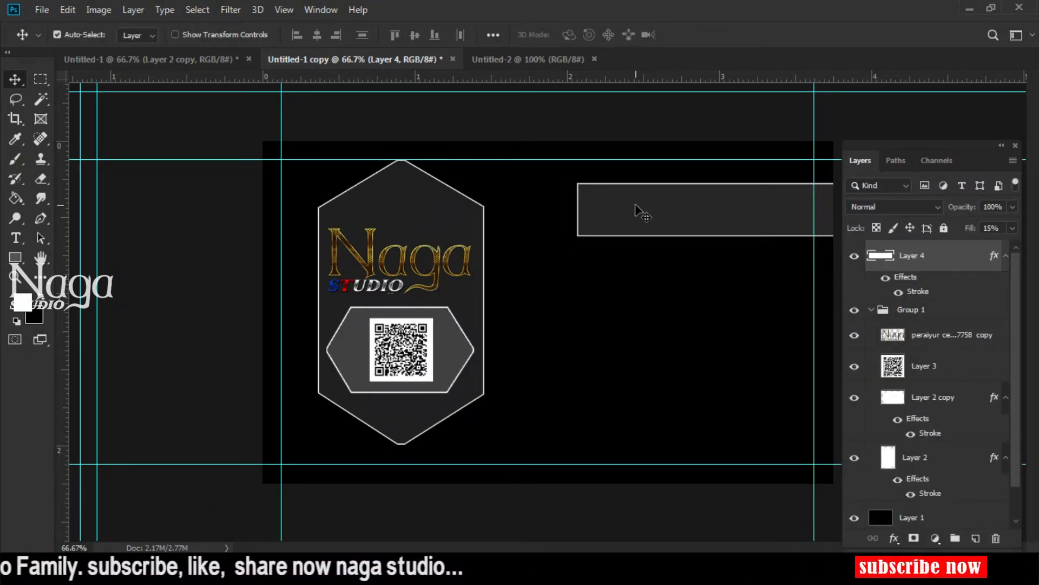
pyautogui.press('p')
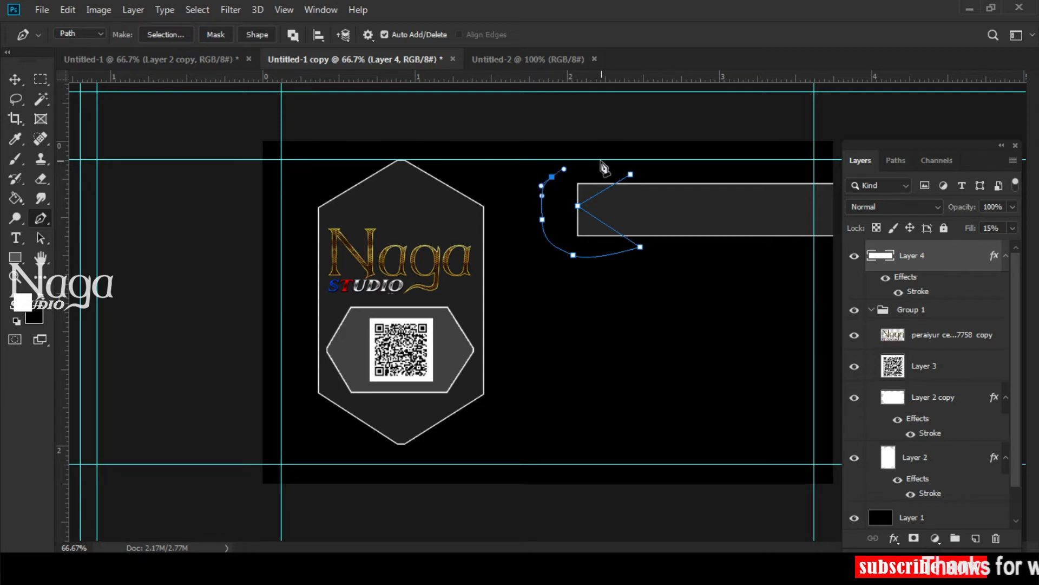
# Convert the pen path to a selection and cut the bar's left end into a pointed tip
pyautogui.rightClick(591, 184)
pyautogui.click(627, 239)
pyautogui.press('Return')
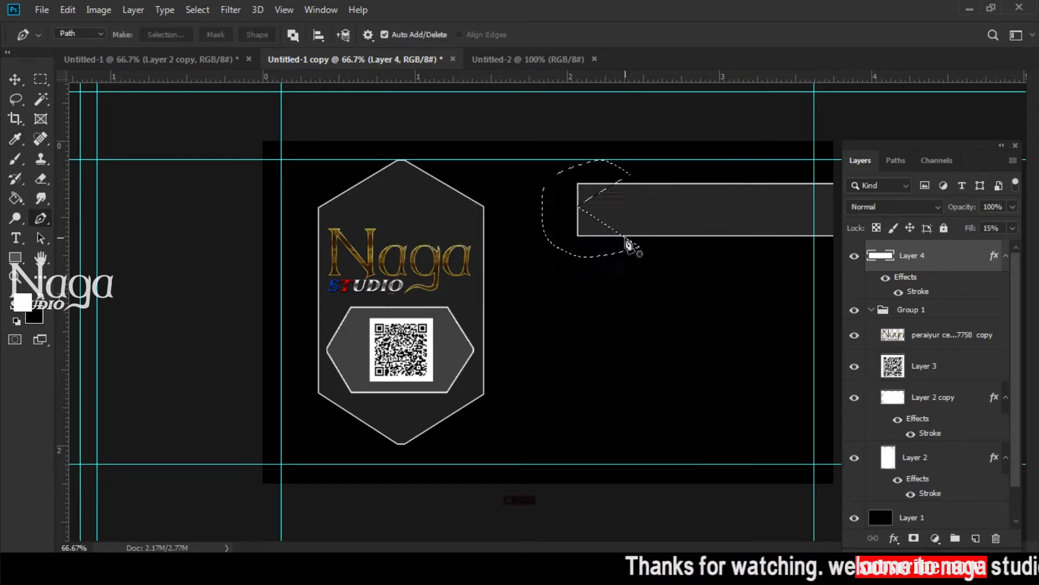
pyautogui.hotkey('ctrl', 'd')
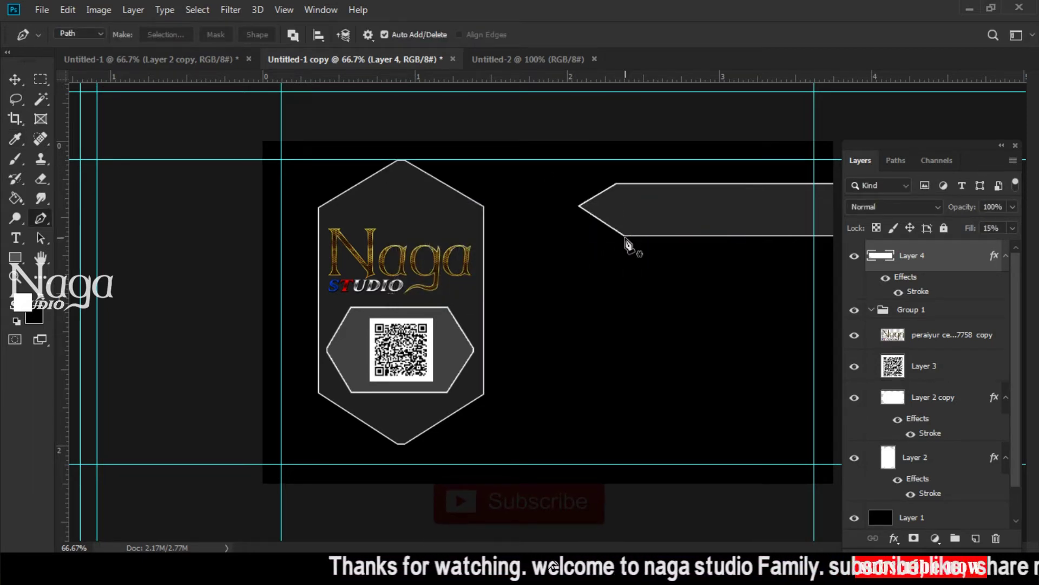
# Alt-drag the arrow bar to create Layer 4 copy just below and left of it
pyautogui.press('v')
pyautogui.rightClick(680, 204)
pyautogui.click(695, 210)
pyautogui.moveTo(696, 219); pyautogui.dragTo(665, 287)
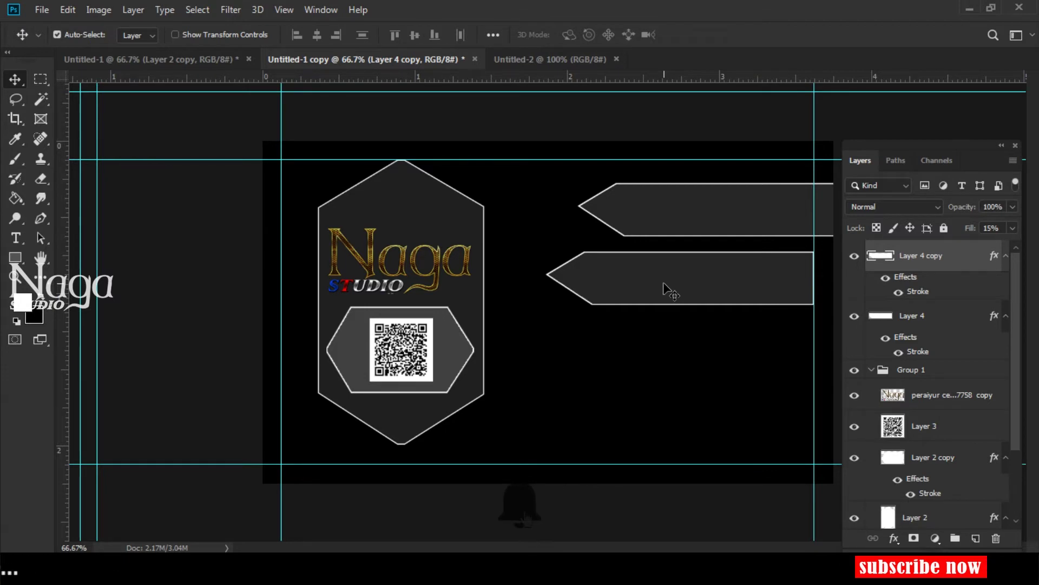
# Duplicate the arrow bar into Layer 4 copy 2–4 below and select the four lower bars
pyautogui.moveTo(670, 290); pyautogui.dragTo(665, 459)
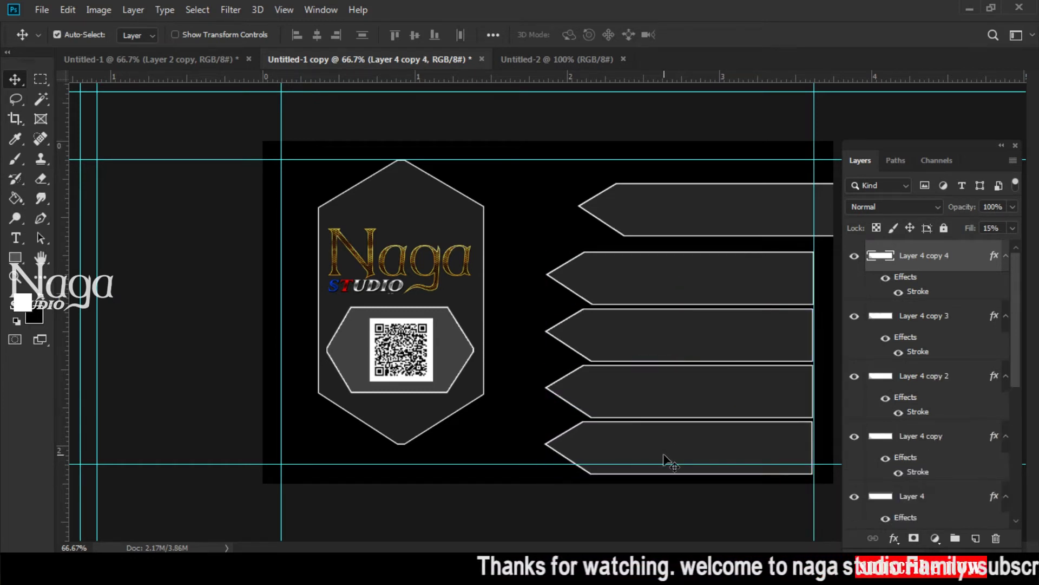
pyautogui.hotkey('ctrl', 'j')
pyautogui.keyDown('ctrl'); pyautogui.click(931, 315); pyautogui.keyUp('ctrl')
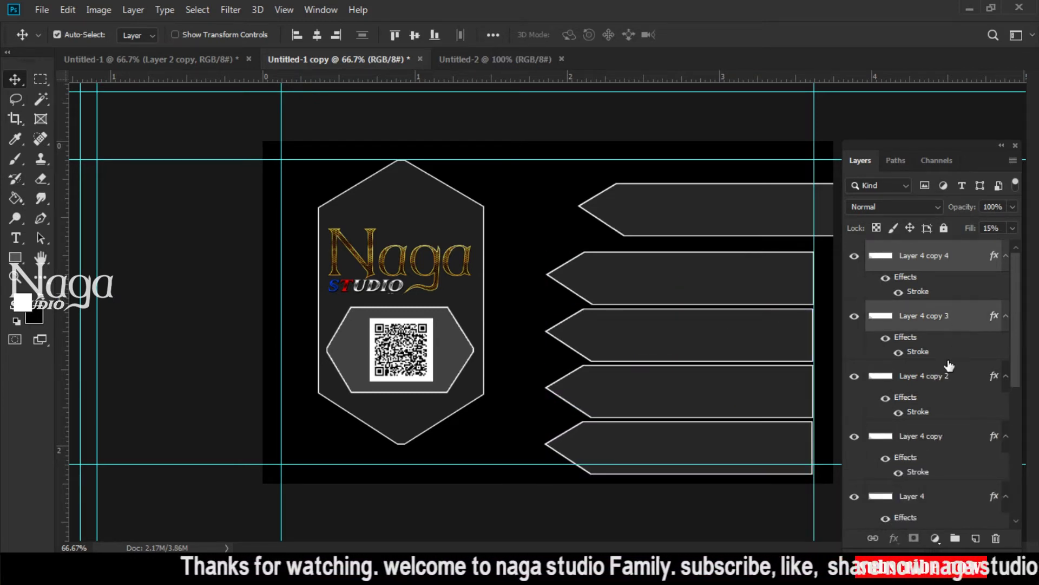
pyautogui.keyDown('ctrl'); pyautogui.click(931, 375); pyautogui.keyUp('ctrl')
pyautogui.keyDown('ctrl'); pyautogui.click(931, 435); pyautogui.keyUp('ctrl')
# Squeeze the four lower arrow bars vertically to about 82% height
pyautogui.hotkey('ctrl', 't')
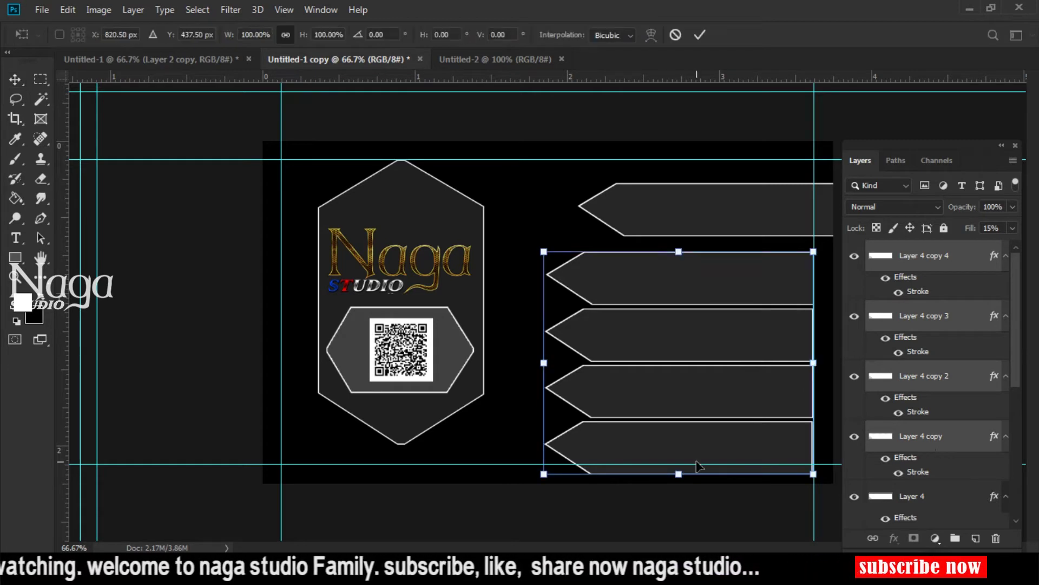
pyautogui.moveTo(680, 476); pyautogui.dragTo(680, 431)
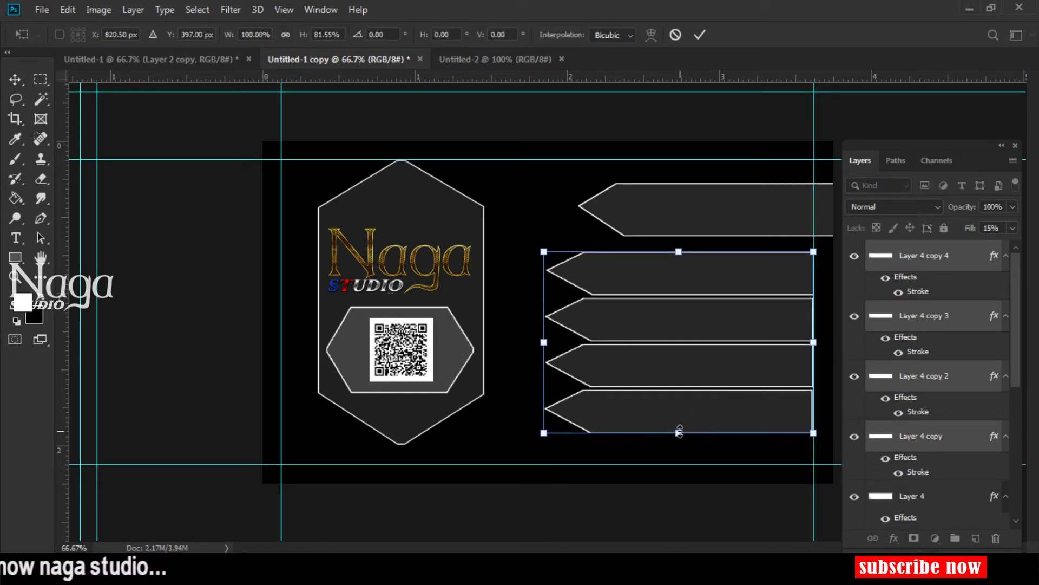
pyautogui.press('Return')
pyautogui.click(628, 286)
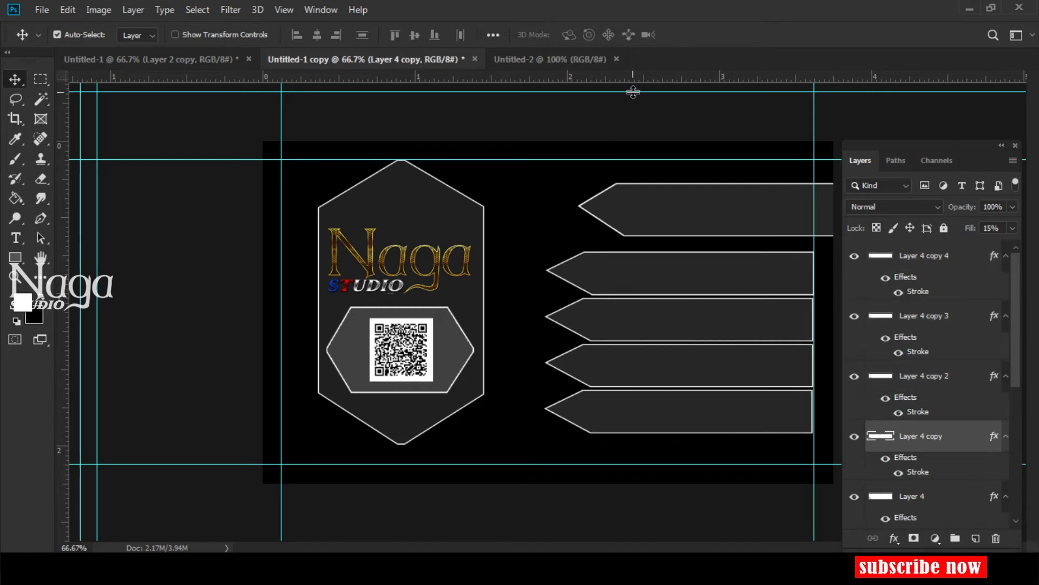
pyautogui.keyDown('ctrl'); pyautogui.click(645, 293); pyautogui.keyUp('ctrl')
# Place a guide through the first lower arrow tip and trace its kite outline with the Pen
pyautogui.moveTo(640, 193); pyautogui.dragTo(639, 192)
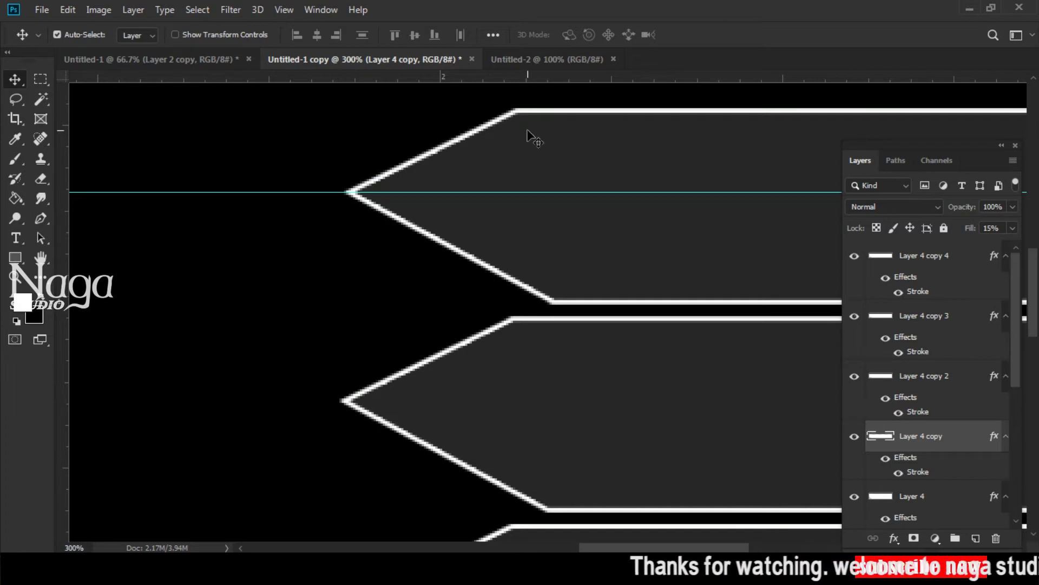
pyautogui.press('p')
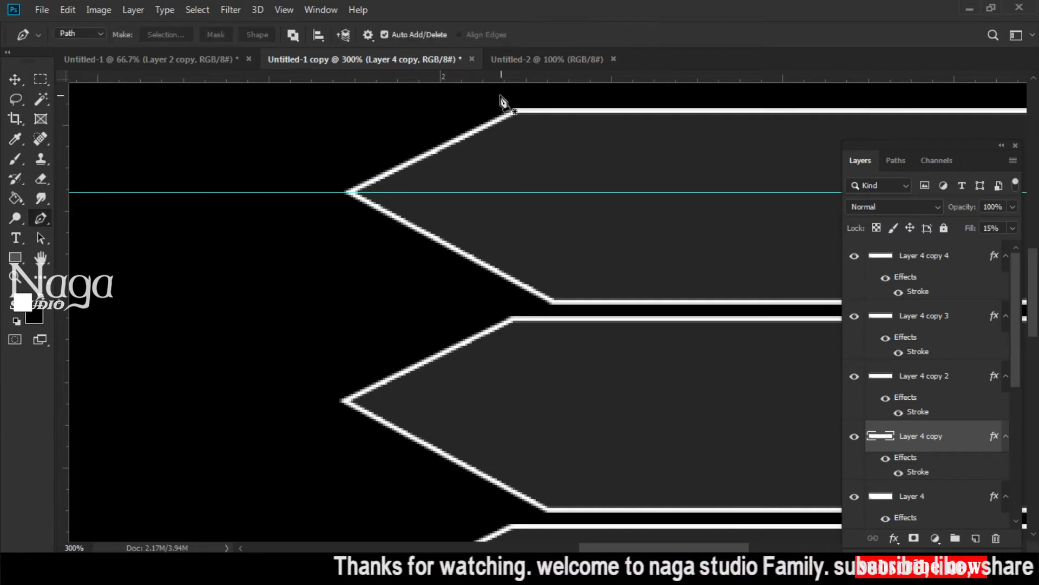
pyautogui.click(620, 192)
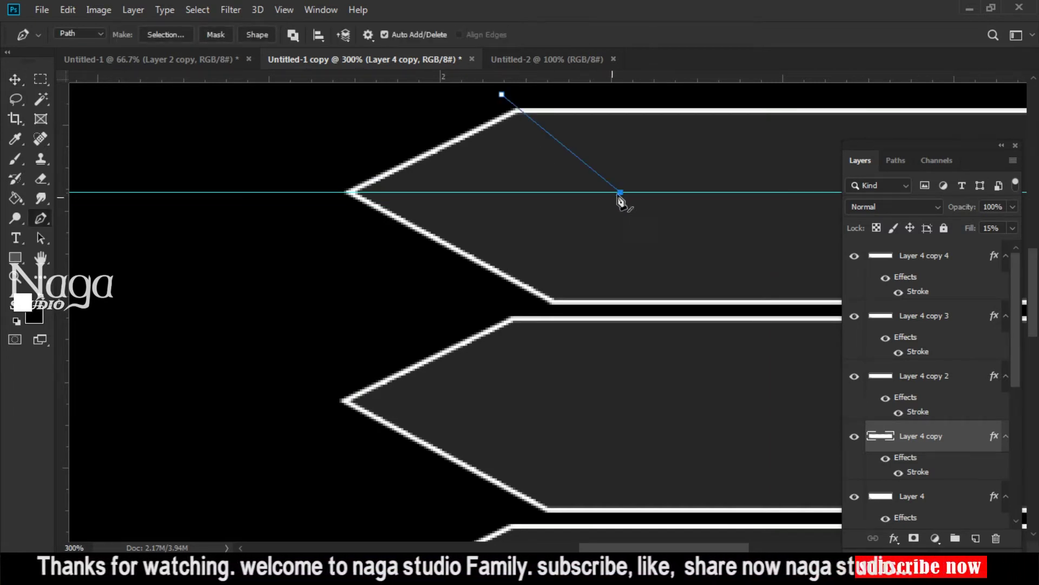
pyautogui.click(552, 301)
pyautogui.click(324, 252)
pyautogui.click(292, 181)
pyautogui.click(298, 151)
pyautogui.click(367, 128)
pyautogui.click(501, 94)
# Turn the traced tip into a selection, copy it to a new layer and fill it grey
pyautogui.rightClick(493, 112)
pyautogui.click(533, 174)
pyautogui.press('Return')
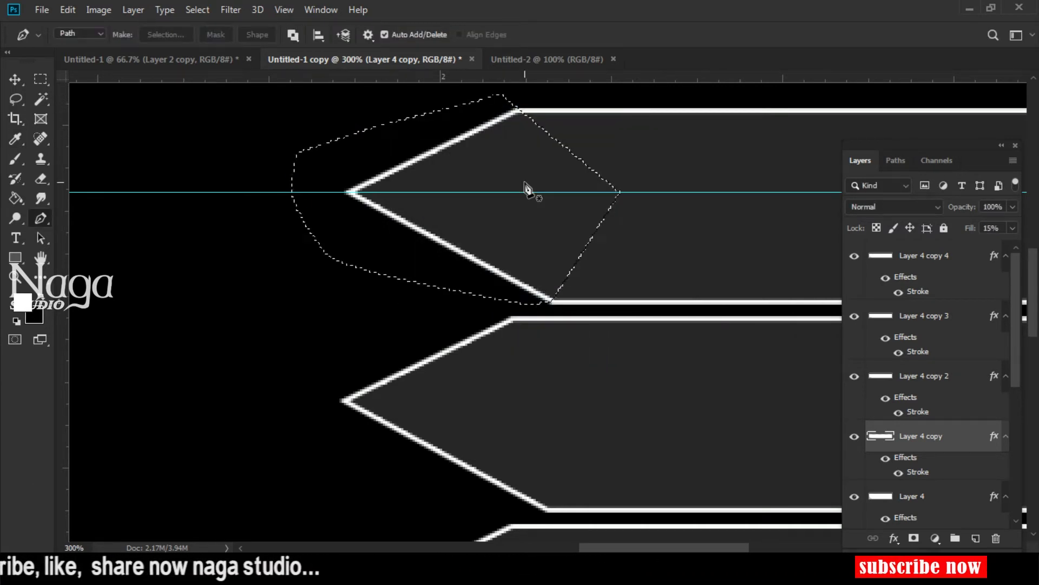
pyautogui.hotkey('ctrl', 'j')
pyautogui.hotkey('alt', 'BackSpace')
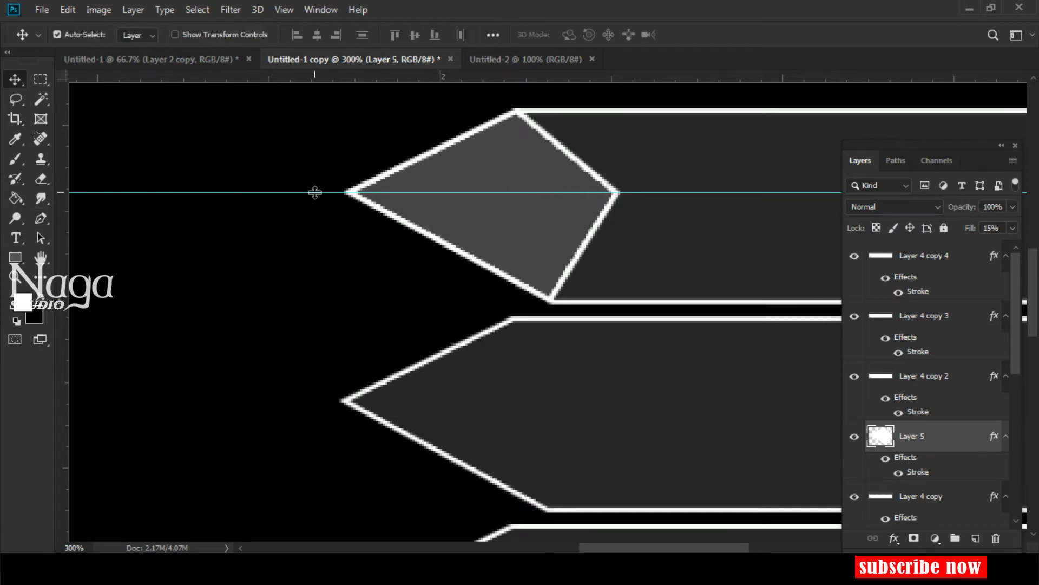
# Move the guides to Layer 4 copy 2's tip and trace its kite outline
pyautogui.moveTo(321, 350); pyautogui.dragTo(324, 402)
pyautogui.rightClick(550, 362)
pyautogui.click(565, 367)
pyautogui.press('p')
pyautogui.click(508, 314)
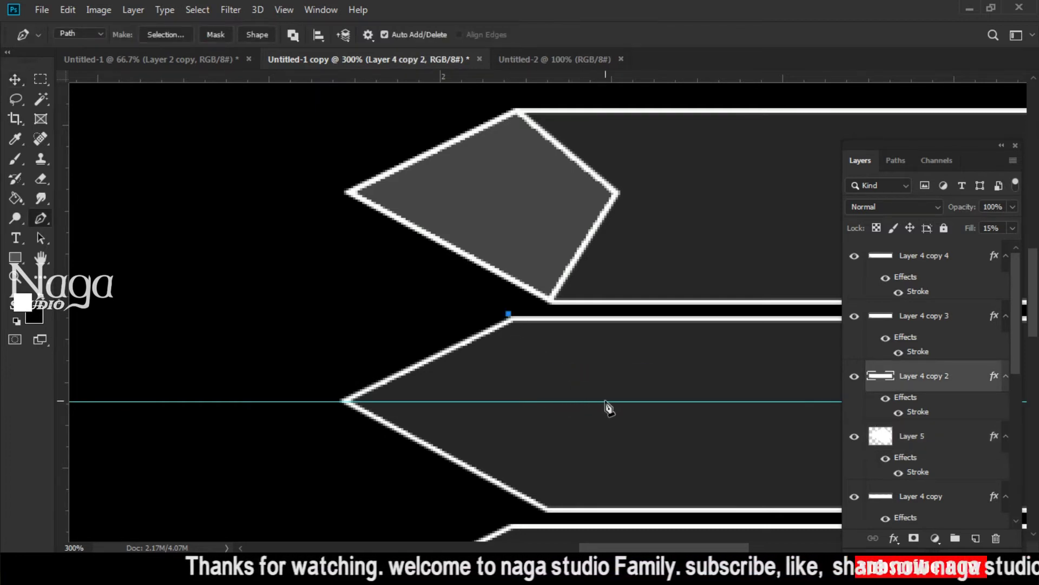
pyautogui.moveTo(65, 420)
pyautogui.mouseDown()
pyautogui.moveTo(646, 409)
pyautogui.moveTo(621, 408)
pyautogui.mouseUp()
pyautogui.click(621, 401)
pyautogui.click(545, 513)
pyautogui.moveTo(365, 502); pyautogui.dragTo(355, 494)
pyautogui.moveTo(305, 446); pyautogui.dragTo(292, 394)
pyautogui.click(508, 314)
# Turn the second tip outline into a selection and copy it onto new Layer 6
pyautogui.rightClick(466, 214)
pyautogui.click(523, 279)
pyautogui.press('Return')
pyautogui.hotkey('ctrl', 'j')
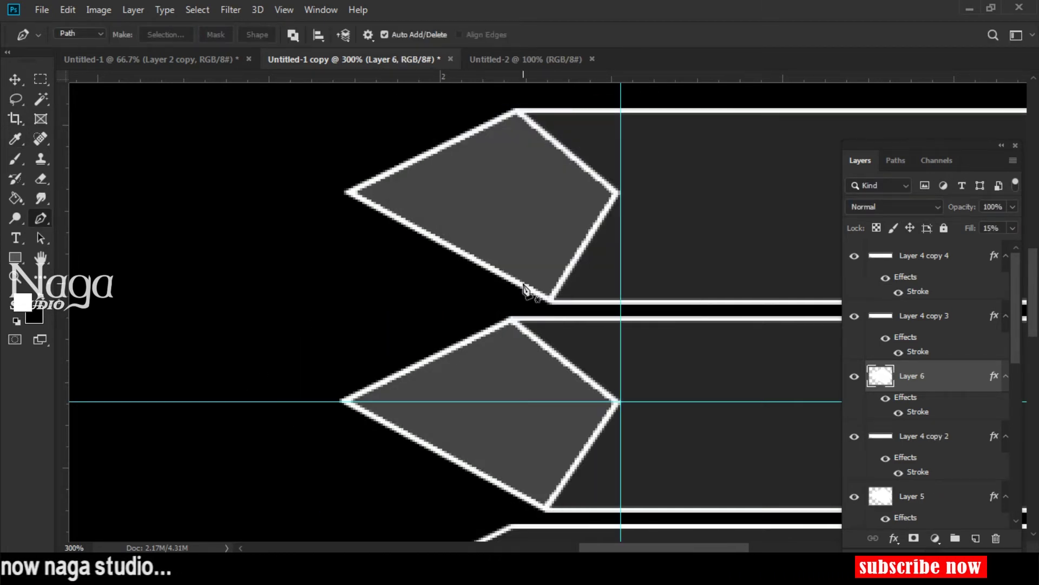
pyautogui.scroll(-3, 612, 363)
pyautogui.scroll(-2, 669, 309)
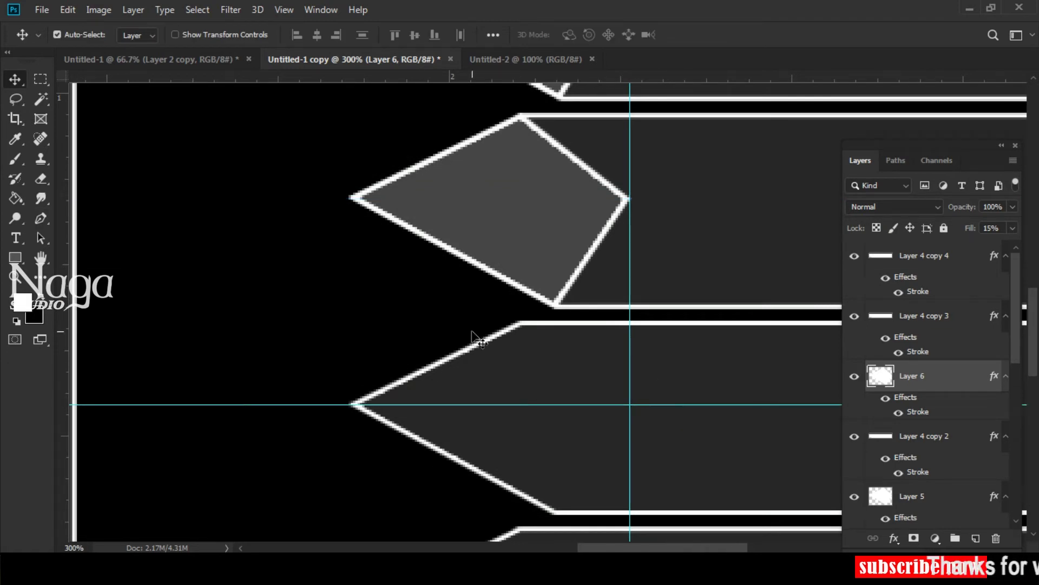
pyautogui.press('p')
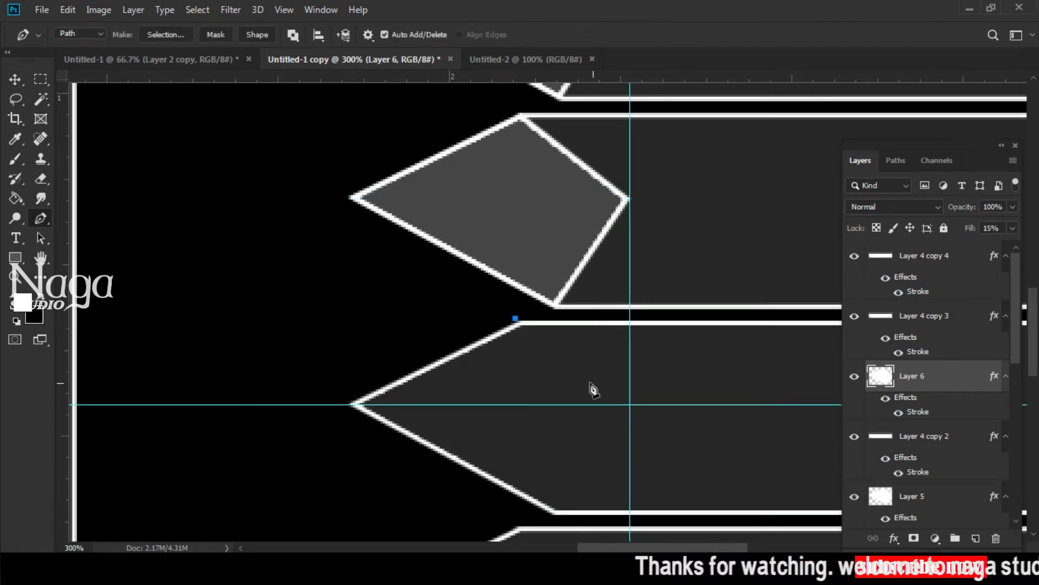
# Trace the third arrow tip's kite outline with the Pen tool
pyautogui.click(629, 405)
pyautogui.click(552, 514)
pyautogui.click(482, 512)
pyautogui.click(289, 464)
pyautogui.click(264, 405)
pyautogui.moveTo(341, 347); pyautogui.dragTo(401, 334)
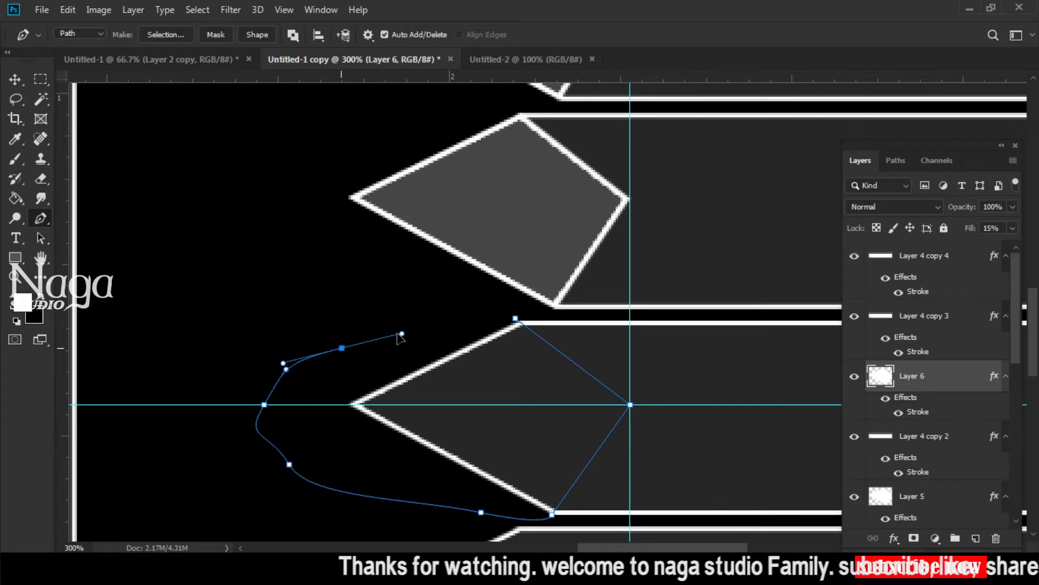
# Convert the third tip outline to a selection and copy it from Layer 4 copy 3 to Layer 7
pyautogui.rightClick(514, 321)
pyautogui.click(553, 70)
pyautogui.press('Return')
pyautogui.hotkey('ctrl', 'j')
pyautogui.click(498, 217)
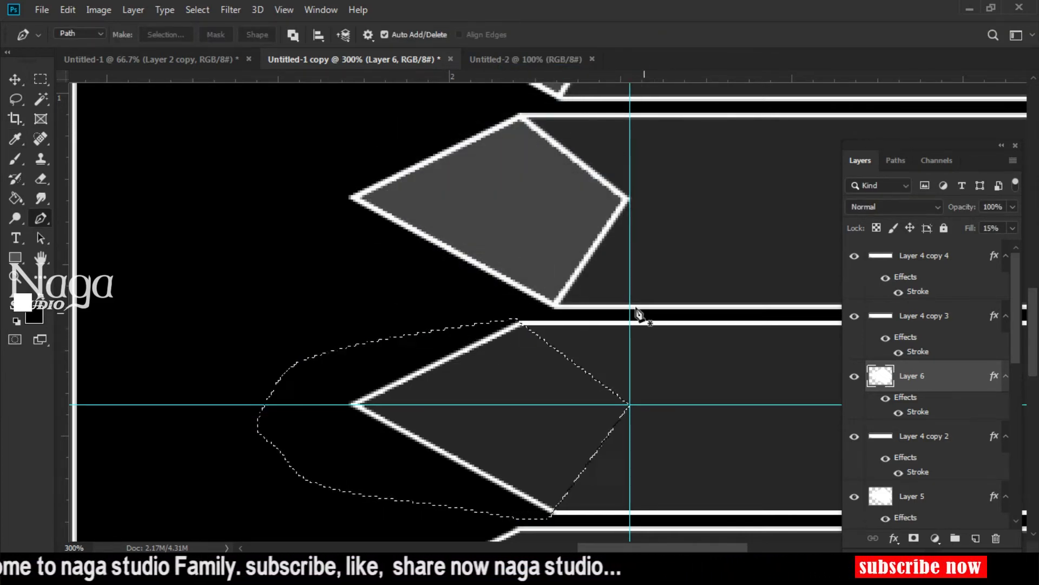
pyautogui.press('v')
pyautogui.click(696, 376)
pyautogui.hotkey('ctrl', 'j')
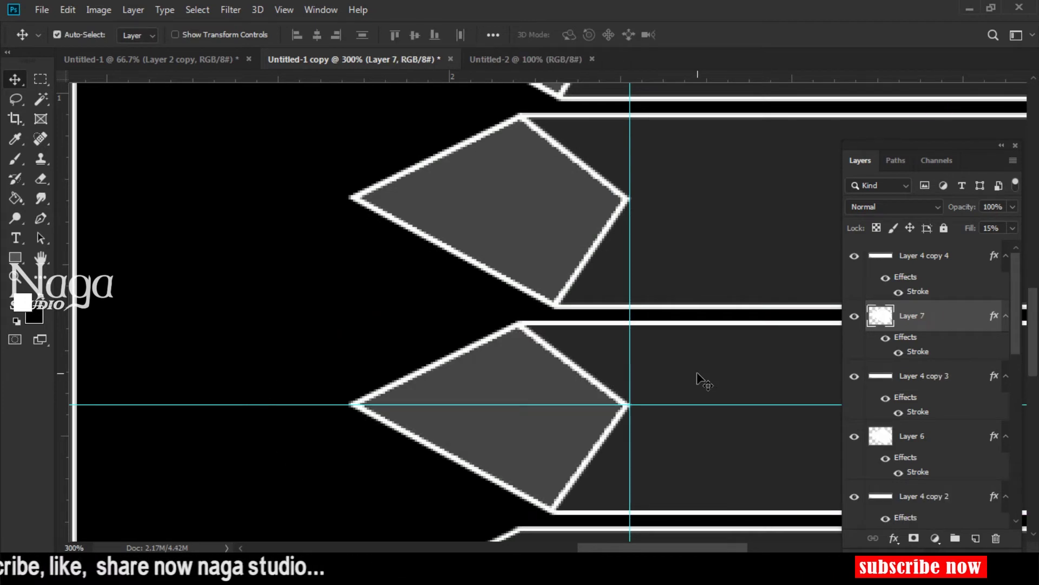
# Bring the fourth arrow tip into view and select the Layer 4 copy 4 bar
pyautogui.moveTo(691, 267); pyautogui.dragTo(693, 225)
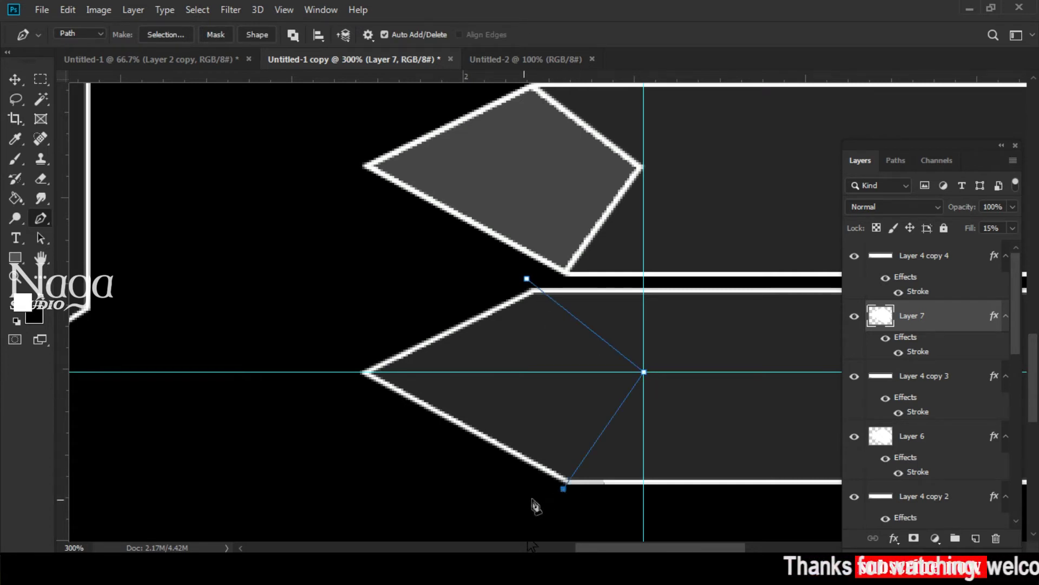
pyautogui.rightClick(528, 285)
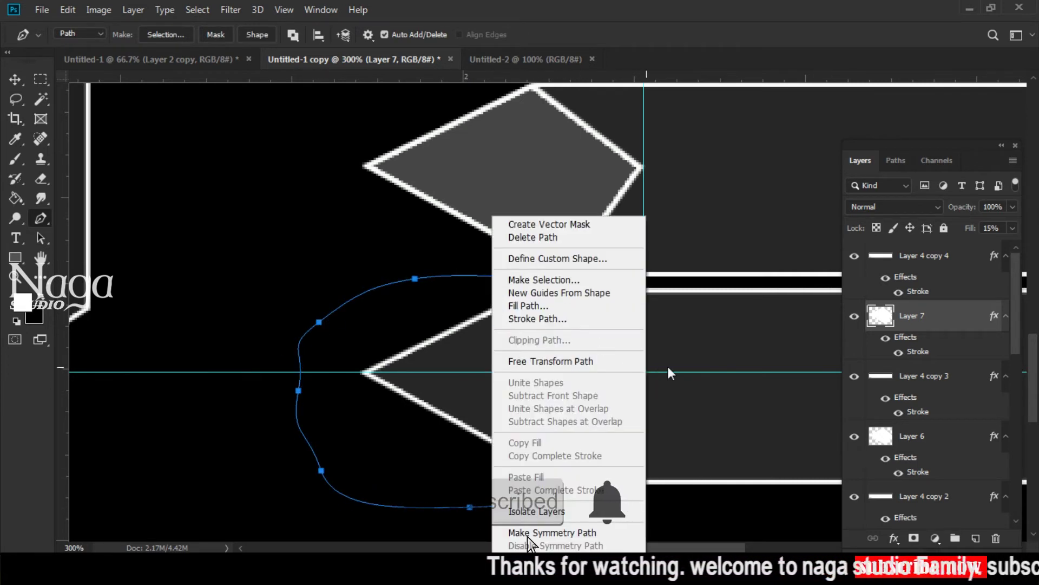
pyautogui.press('Escape')
pyautogui.press('v')
pyautogui.rightClick(558, 344)
pyautogui.click(565, 349)
pyautogui.press('p')
# Copy the fourth tip selection onto new Layer 8 and zoom out to the whole card
pyautogui.rightClick(548, 339)
pyautogui.click(590, 69)
pyautogui.press('Return')
pyautogui.hotkey('ctrl', 'j')
pyautogui.hotkey('ctrl', '0')
pyautogui.press('v')
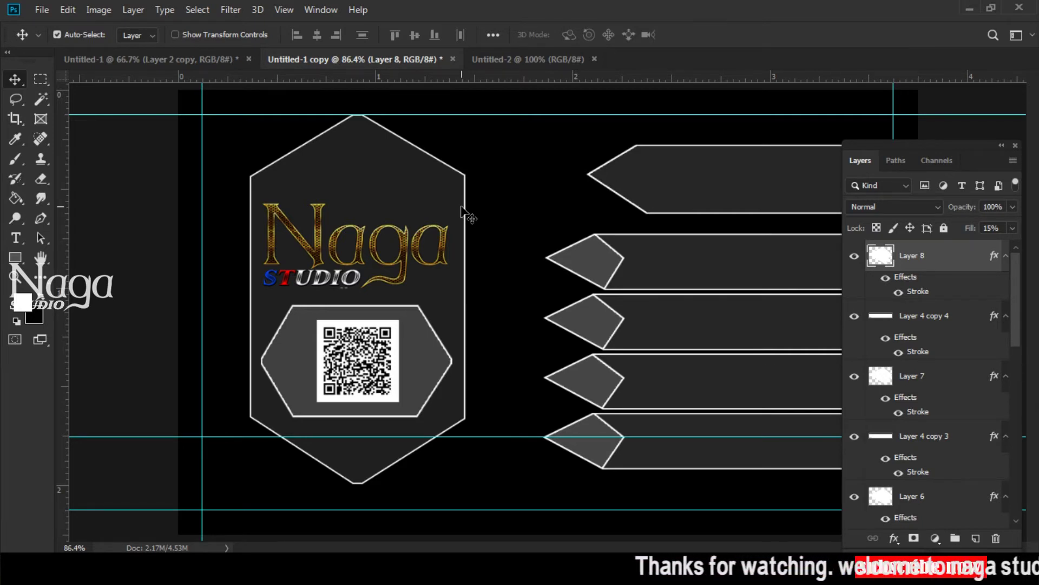
# Close blank Untitled-2 and type the person's name in 8 pt dark-blue Cataneo BT in the top bar
pyautogui.click(574, 59)
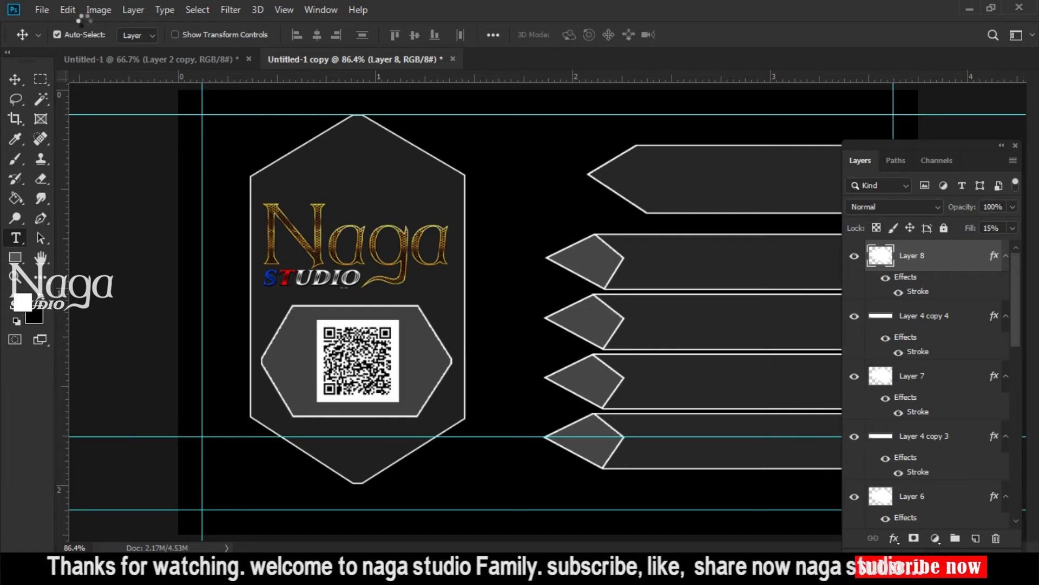
pyautogui.press('t')
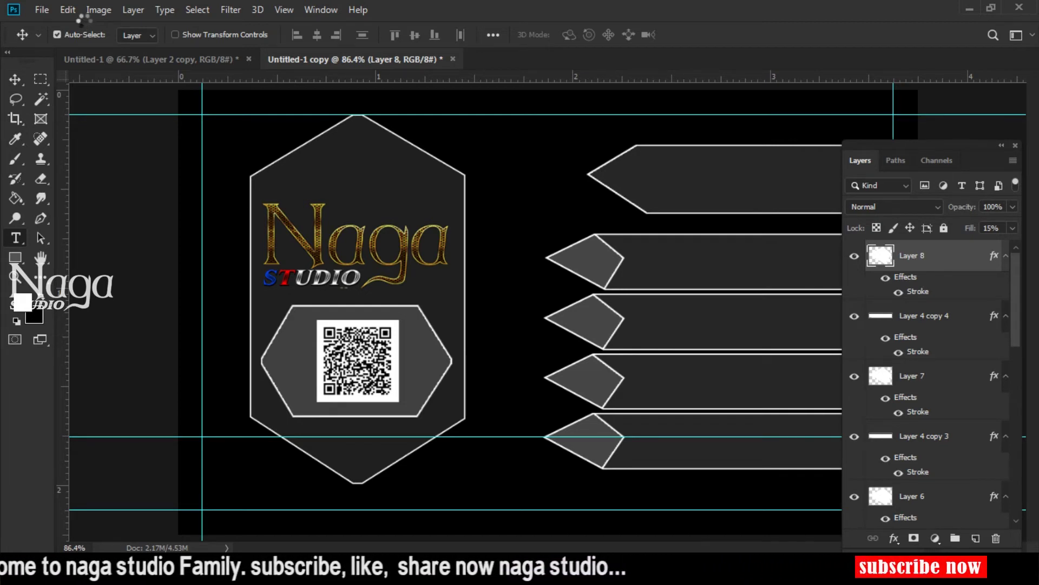
pyautogui.click(189, 34)
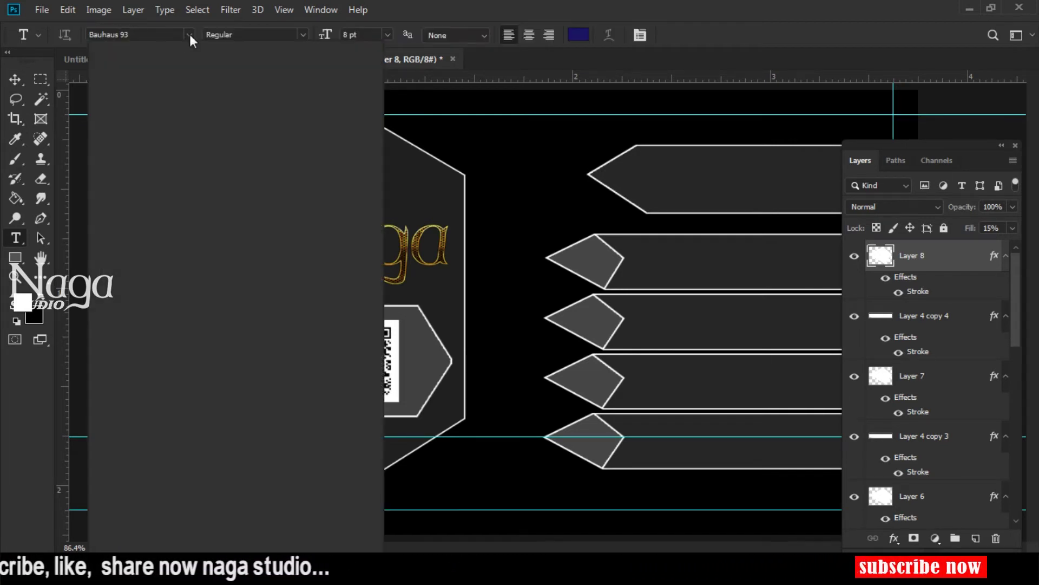
pyautogui.scroll(-8, 246, 445)
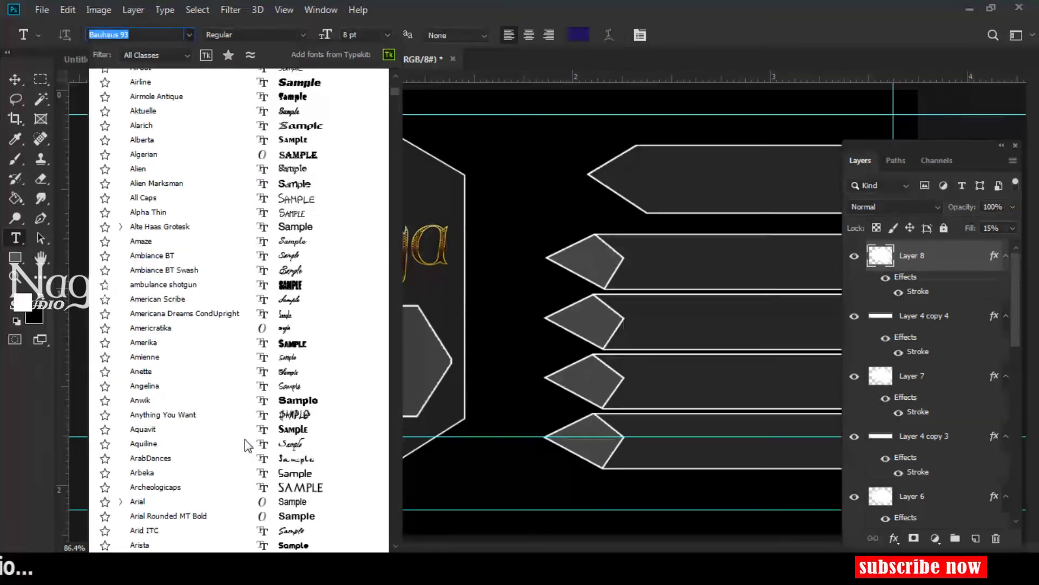
pyautogui.scroll(-5, 246, 445)
pyautogui.scroll(-2, 246, 445)
pyautogui.scroll(-3, 246, 445)
pyautogui.scroll(-6, 246, 445)
pyautogui.scroll(-3, 248, 445)
pyautogui.scroll(-2, 248, 445)
pyautogui.scroll(-2, 248, 445)
pyautogui.scroll(-2, 248, 445)
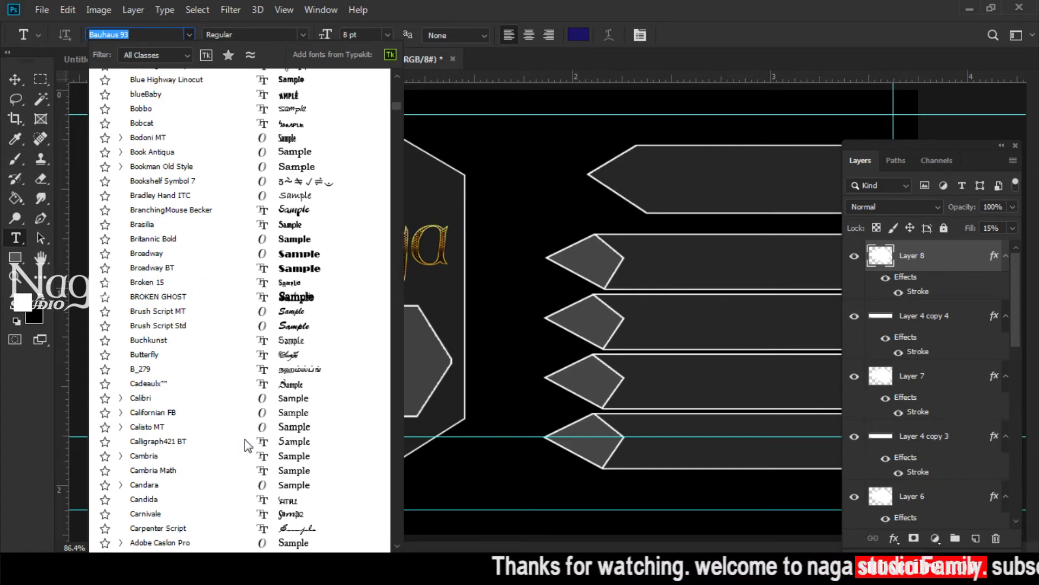
pyautogui.scroll(-3, 248, 445)
pyautogui.click(248, 433)
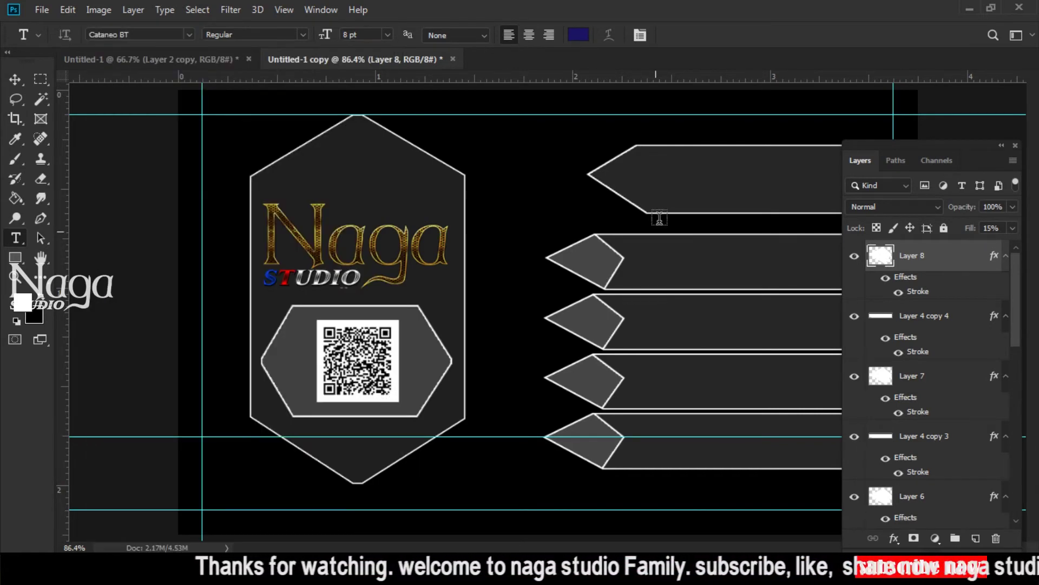
pyautogui.click(680, 161)
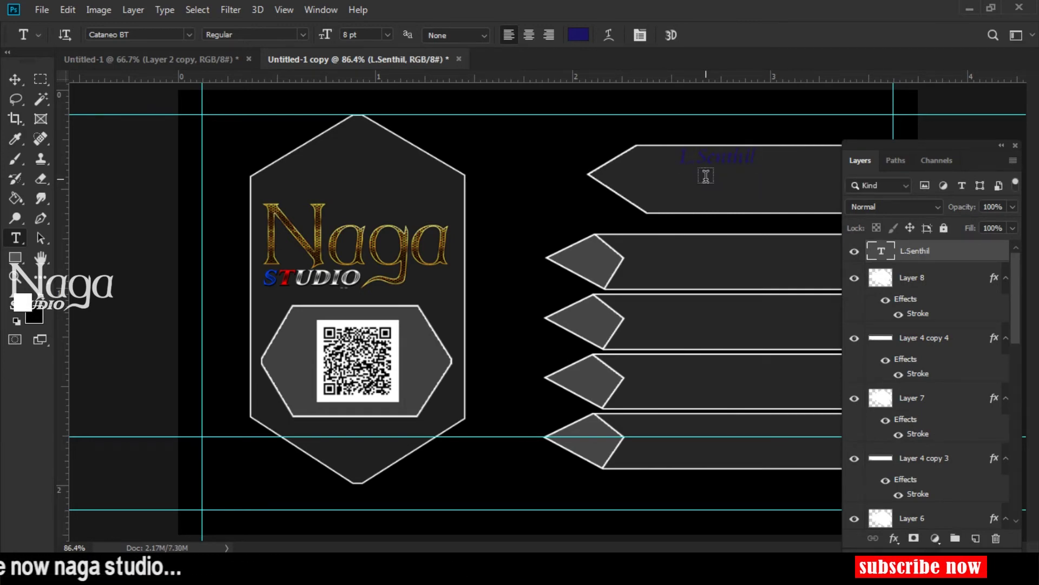
pyautogui.rightClick(916, 259)
# Give the name layer a white (ffffff) Color Overlay effect
pyautogui.click(847, 548)
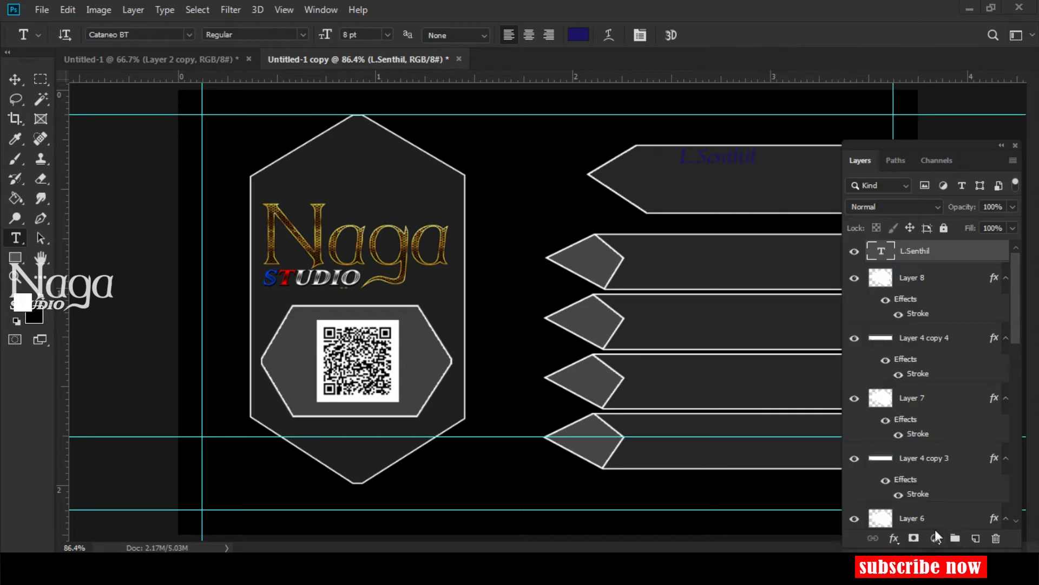
pyautogui.click(894, 539)
pyautogui.click(920, 514)
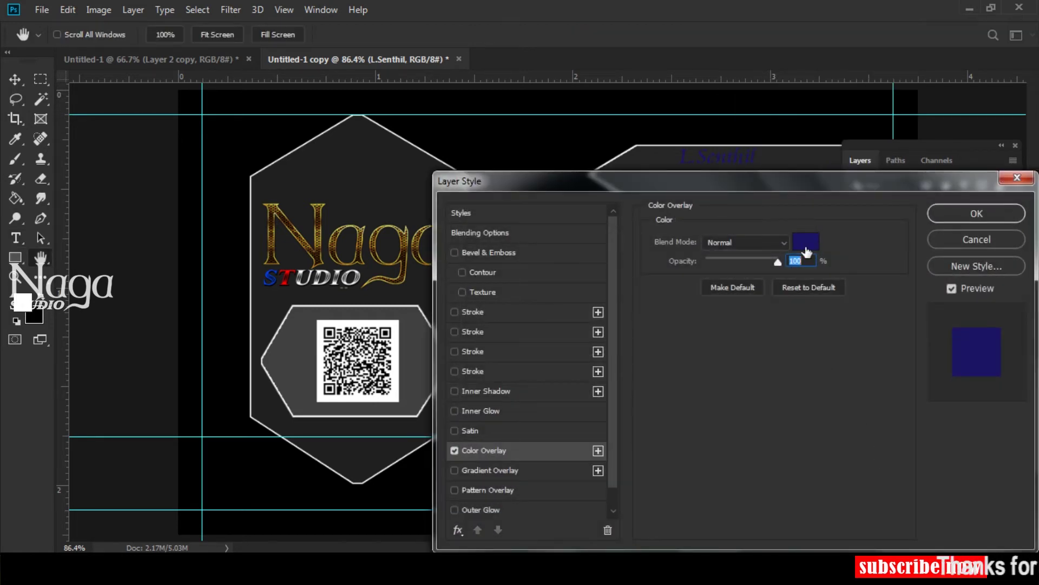
pyautogui.click(805, 241)
pyautogui.write('fffff')
pyautogui.press('Return')
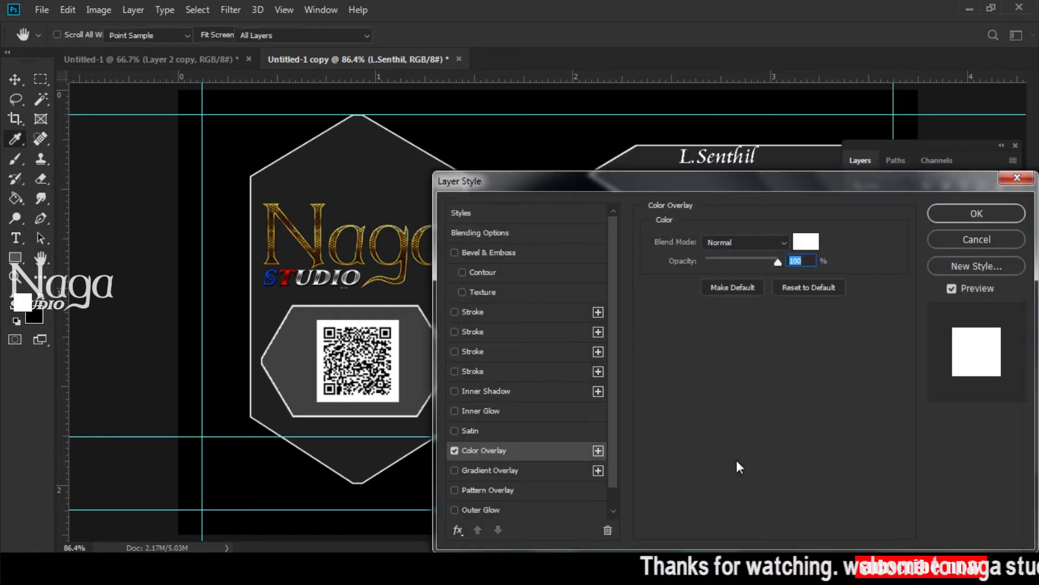
pyautogui.press('Return')
# Nudge the name slightly down-left and begin a new dark-blue text line below it
pyautogui.hotkey('ctrl', 't')
pyautogui.moveTo(737, 157); pyautogui.dragTo(726, 167)
pyautogui.press('Return')
pyautogui.press('t')
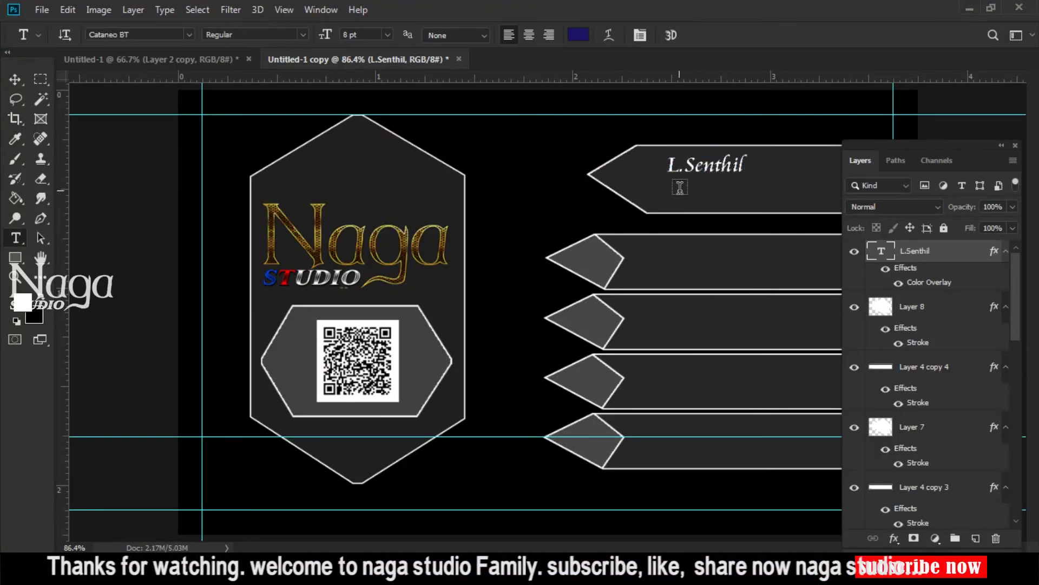
pyautogui.click(673, 189)
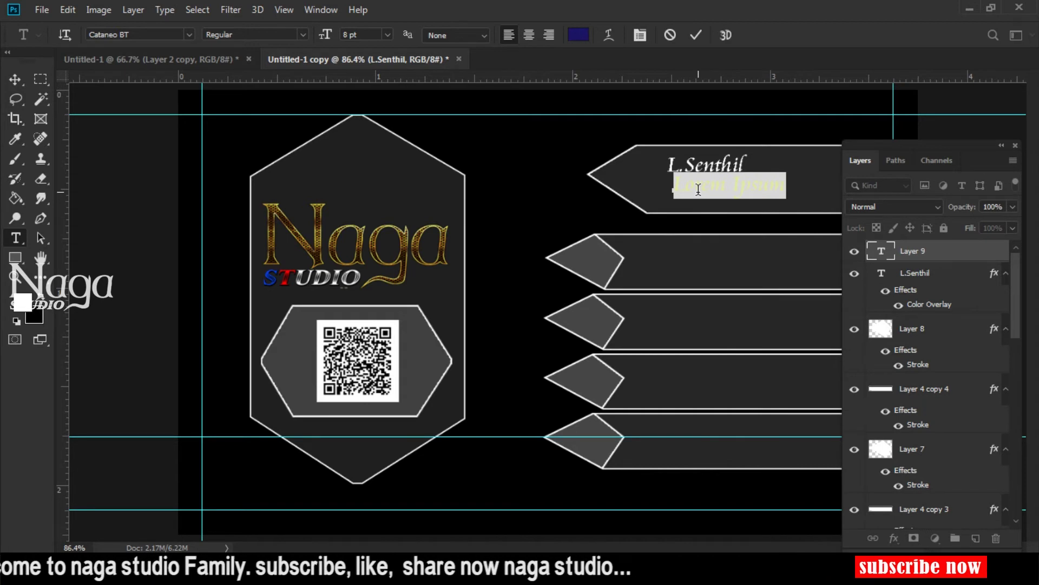
pyautogui.write('Na')
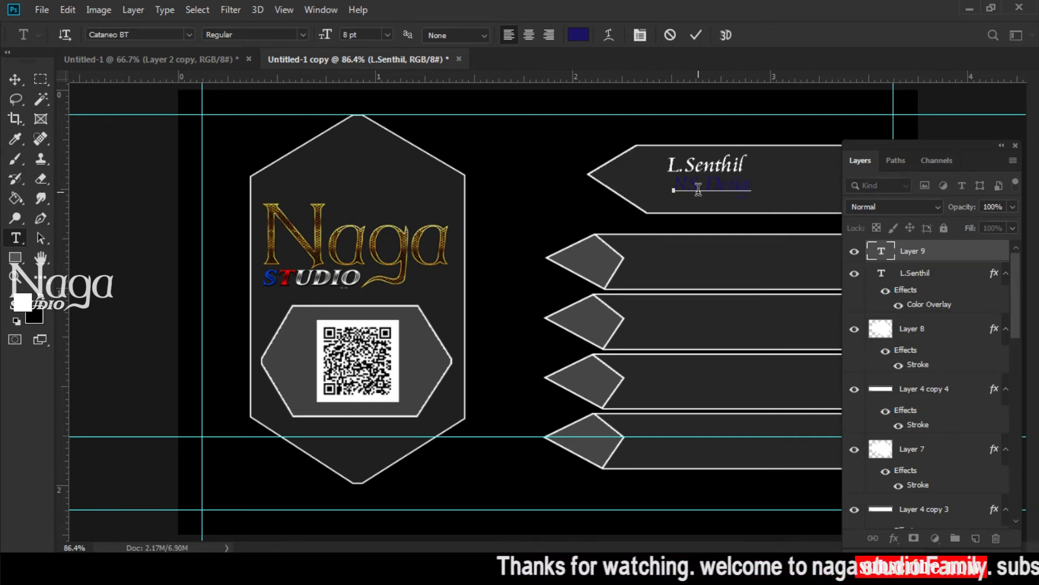
# Copy the name layer's white style and paste it onto the NS Designer title
pyautogui.press('v')
pyautogui.rightClick(708, 188)
pyautogui.click(722, 202)
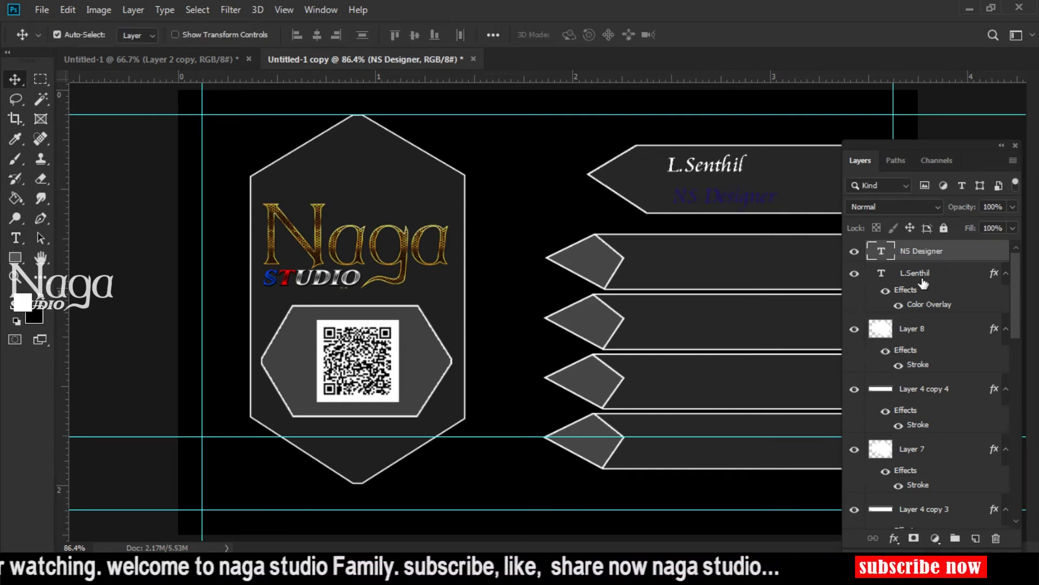
pyautogui.rightClick(921, 273)
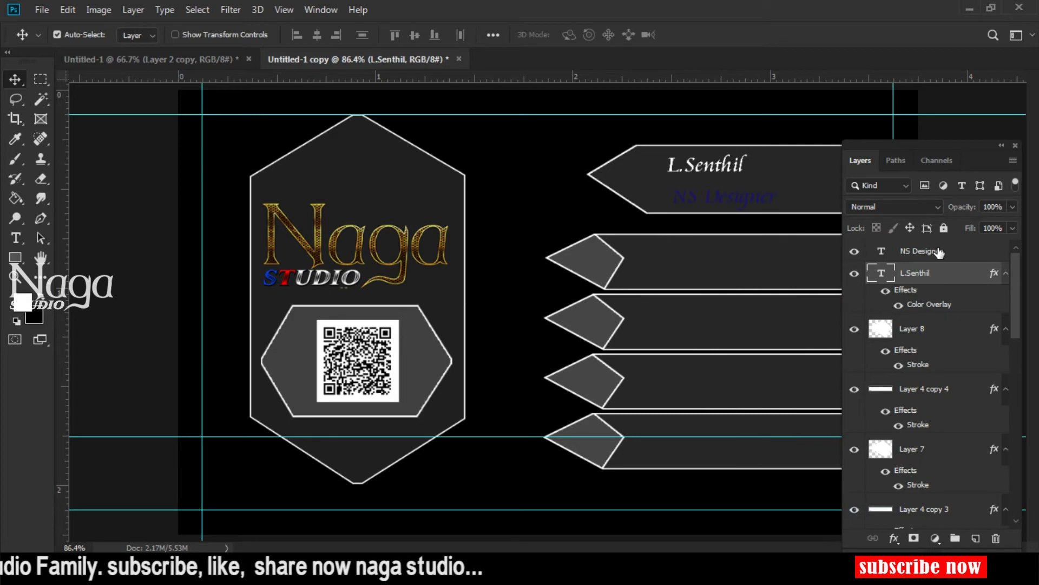
pyautogui.rightClick(934, 251)
pyautogui.click(812, 534)
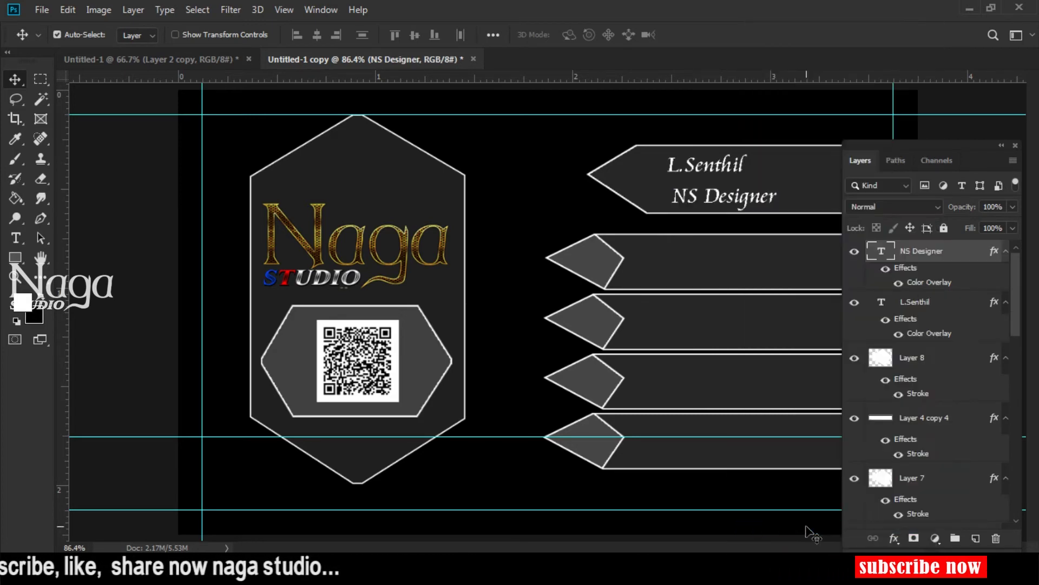
# Enlarge the name text to about 112%
pyautogui.click(735, 172)
pyautogui.hotkey('ctrl', 't')
pyautogui.moveTo(747, 174); pyautogui.dragTo(759, 181)
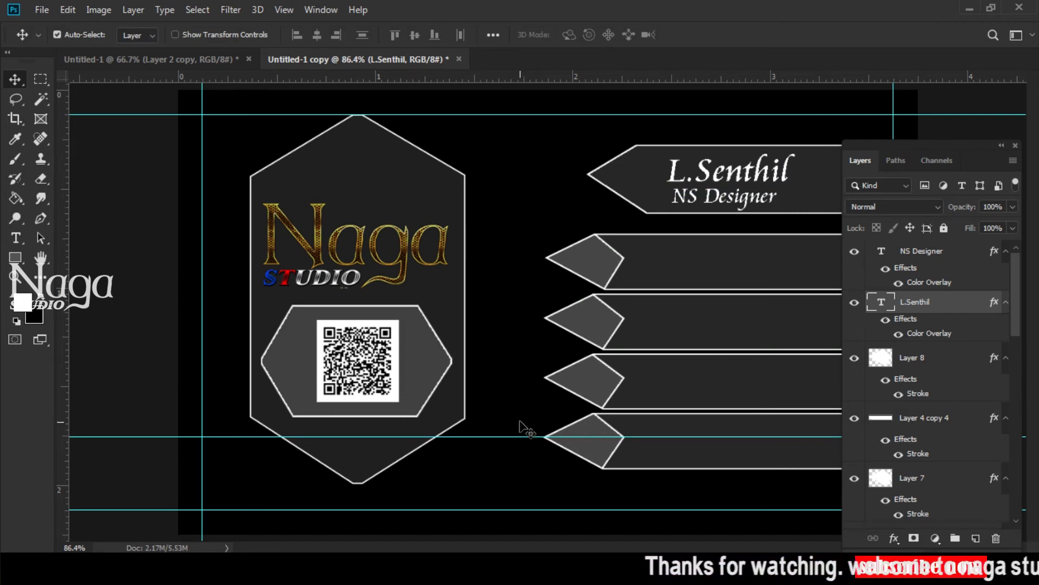
pyautogui.hotkey('ctrl', 'z')
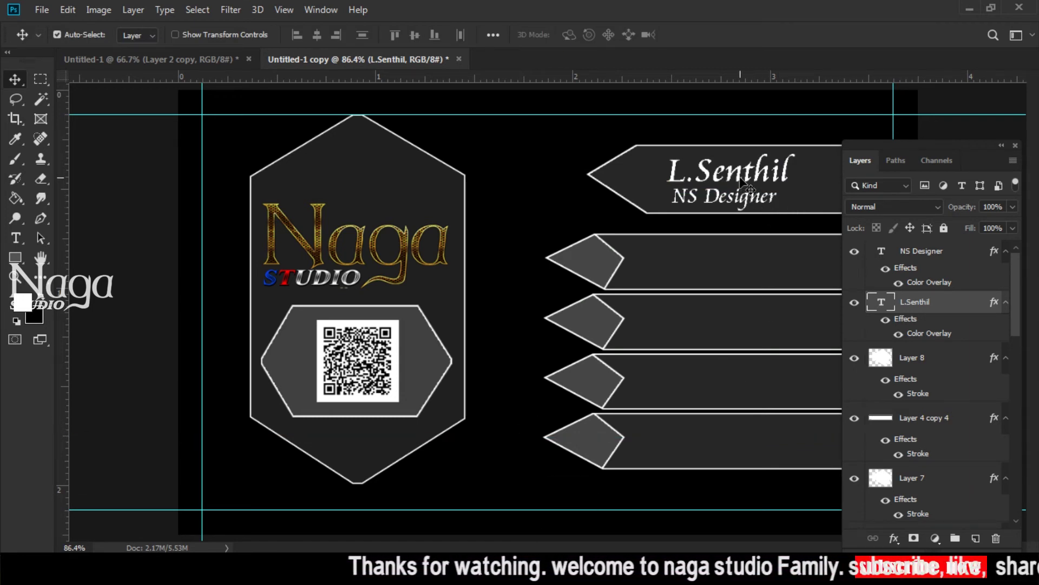
# Duplicate the name text into the second bar and start retyping it as the address
pyautogui.rightClick(741, 180)
pyautogui.click(743, 183)
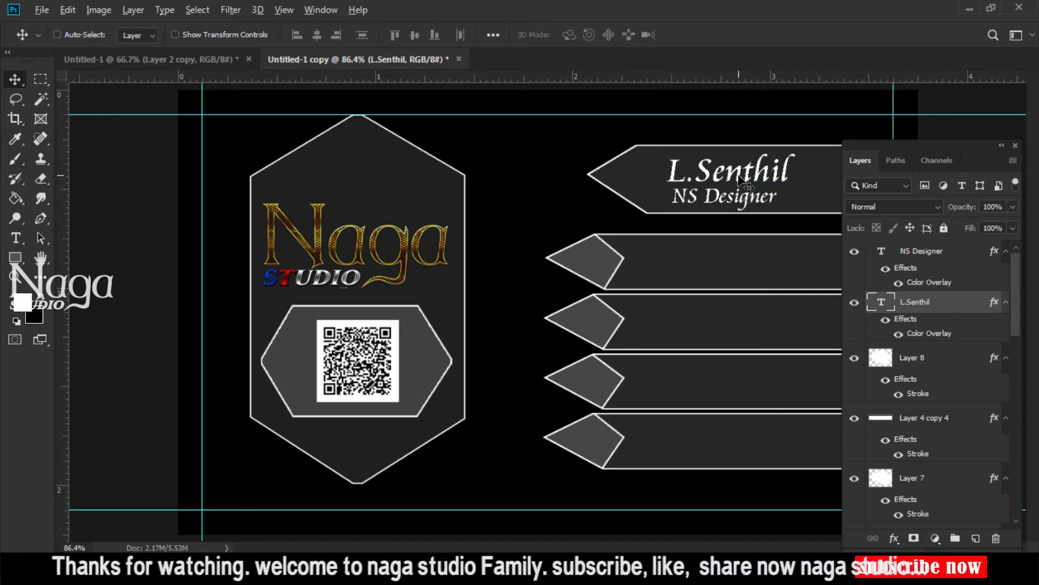
pyautogui.moveTo(743, 182); pyautogui.dragTo(709, 268)
pyautogui.press('t')
pyautogui.click(706, 261)
pyautogui.hotkey('ctrl', 'a')
pyautogui.write('mai')
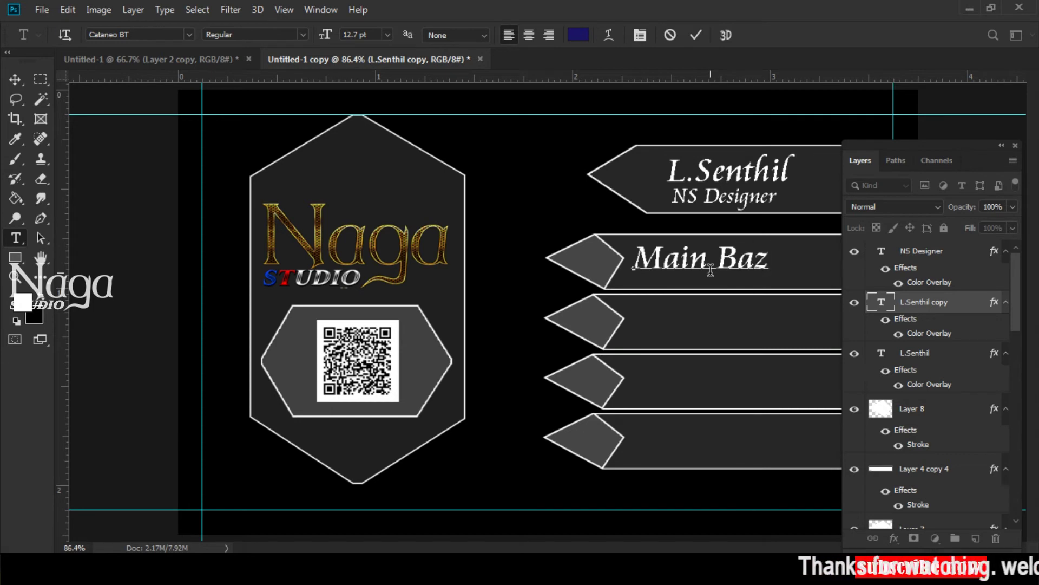
# Finish the address on two lines and scale it down to about 59% to fit the bar
pyautogui.write(',')
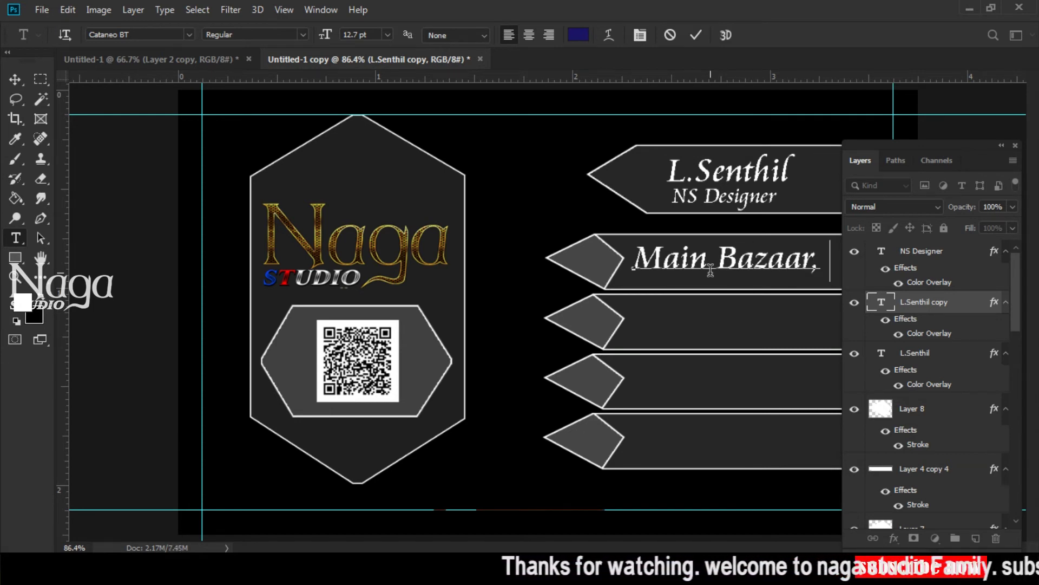
pyautogui.press('Return')
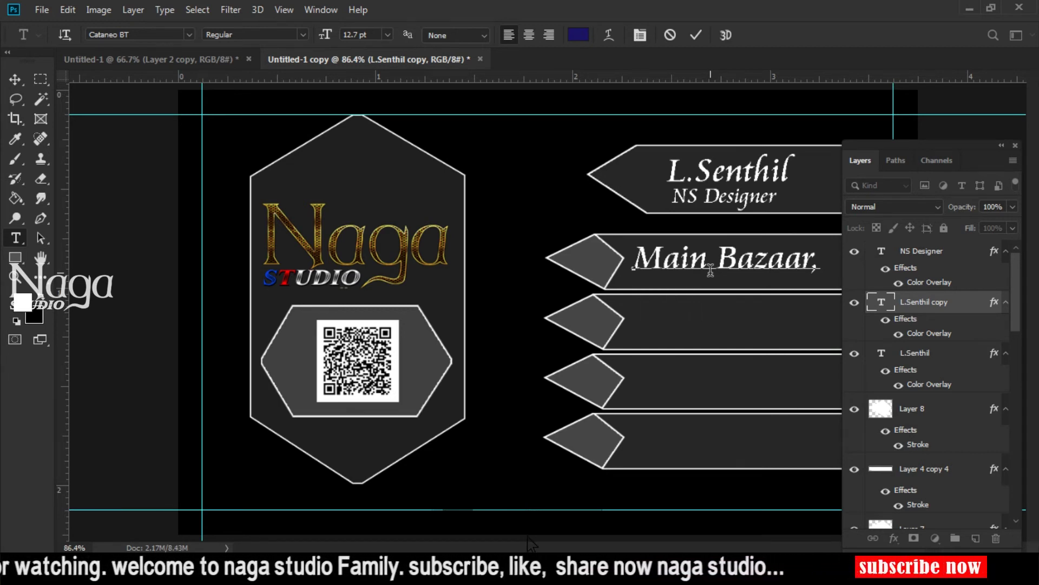
pyautogui.write('per')
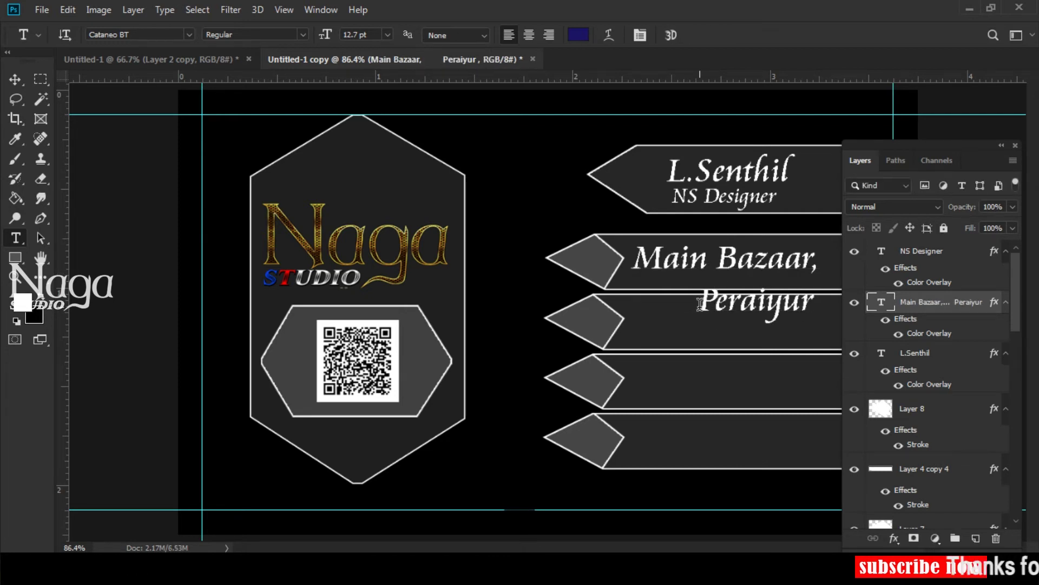
pyautogui.hotkey('ctrl', 't')
pyautogui.moveTo(828, 323); pyautogui.dragTo(743, 288)
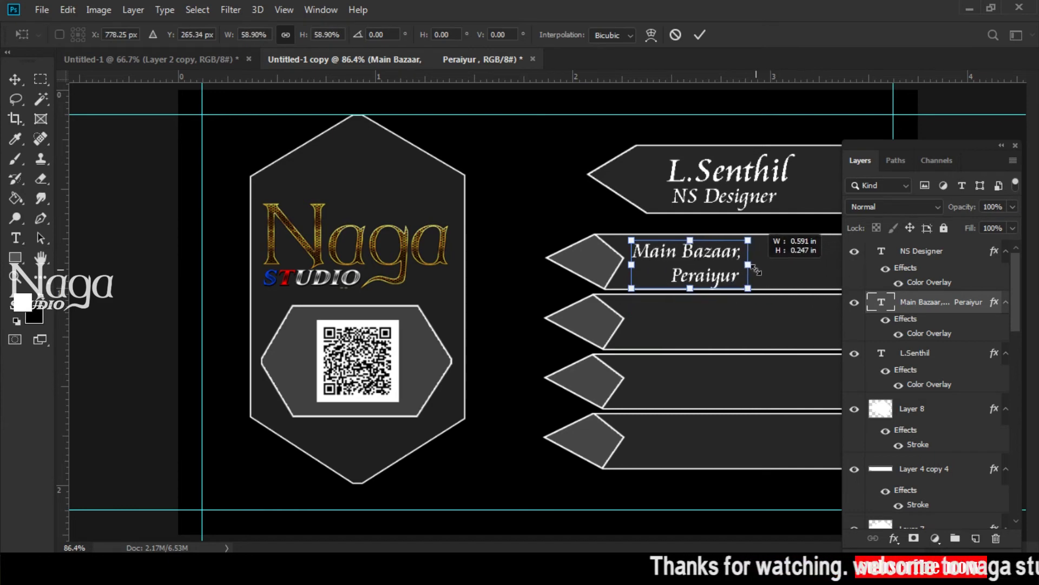
pyautogui.press('Return')
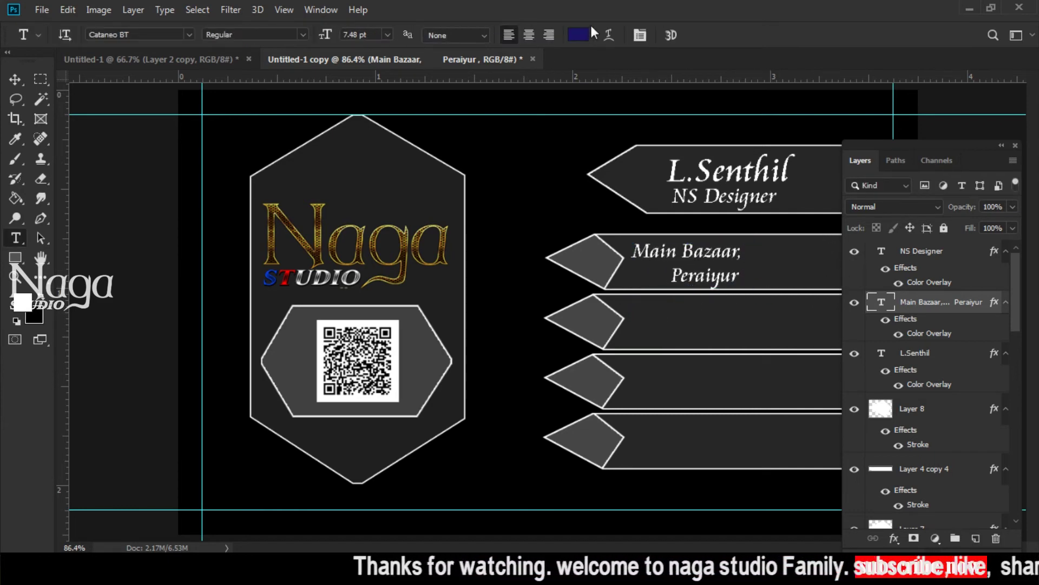
# Make the address text white and nudge it slightly upward
pyautogui.click(578, 35)
pyautogui.click(612, 291)
pyautogui.click(956, 283)
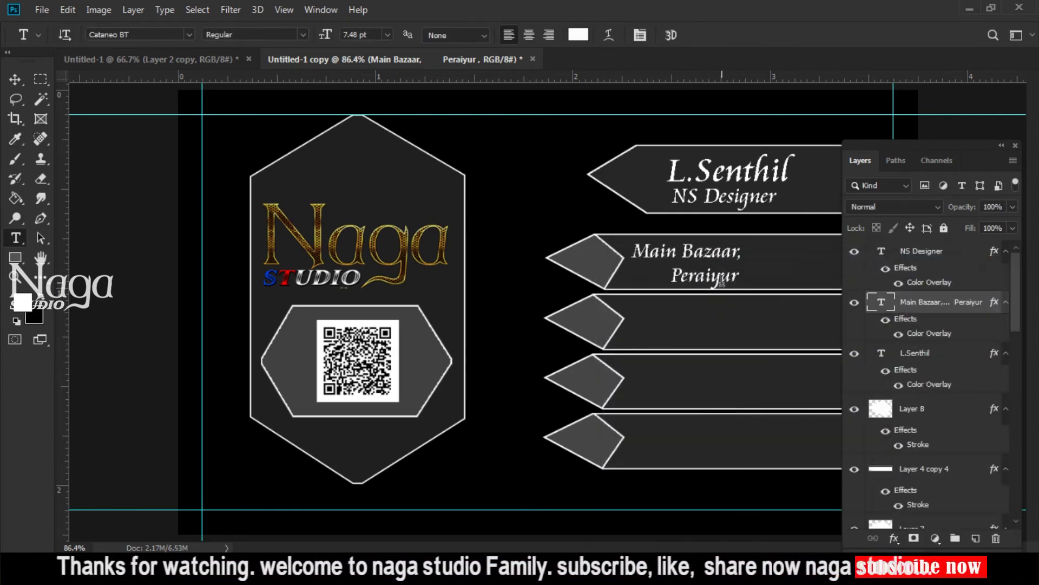
pyautogui.hotkey('ctrl', 't')
pyautogui.moveTo(775, 287); pyautogui.dragTo(774, 284)
pyautogui.press('Return')
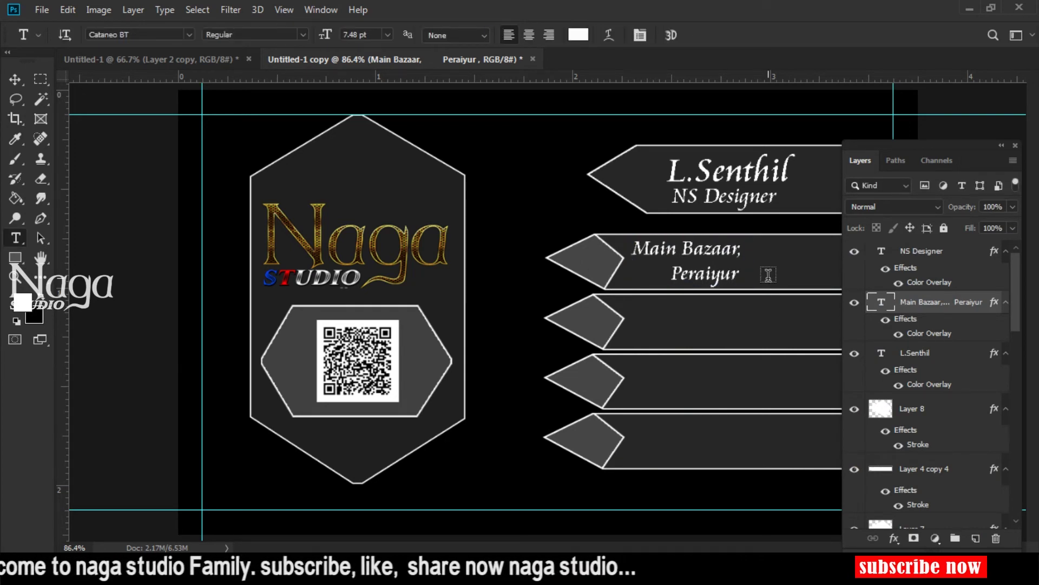
pyautogui.press('v')
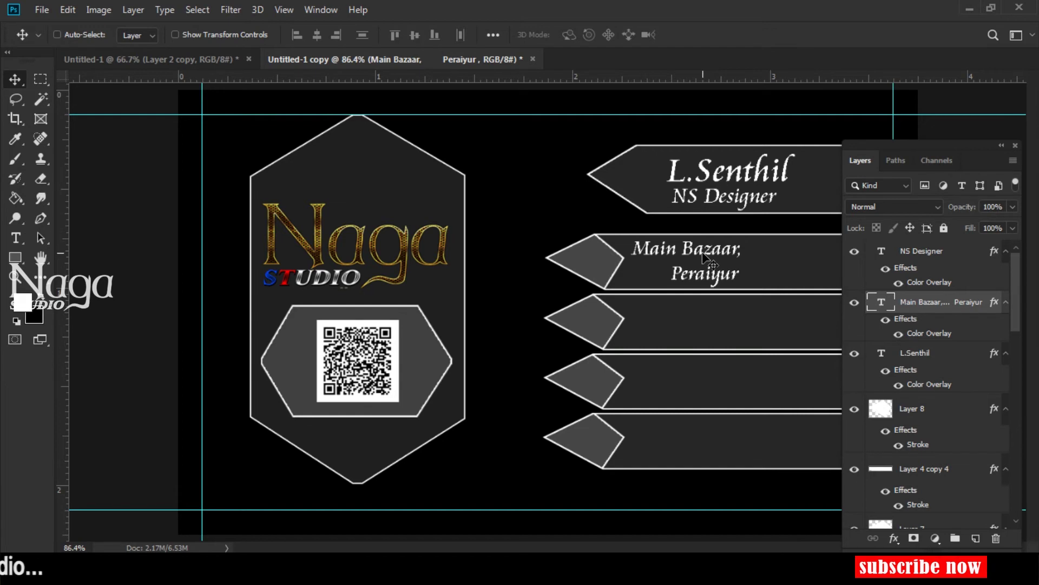
# Add the email address line in the next arrow bar below the address
pyautogui.moveTo(707, 292); pyautogui.dragTo(708, 317)
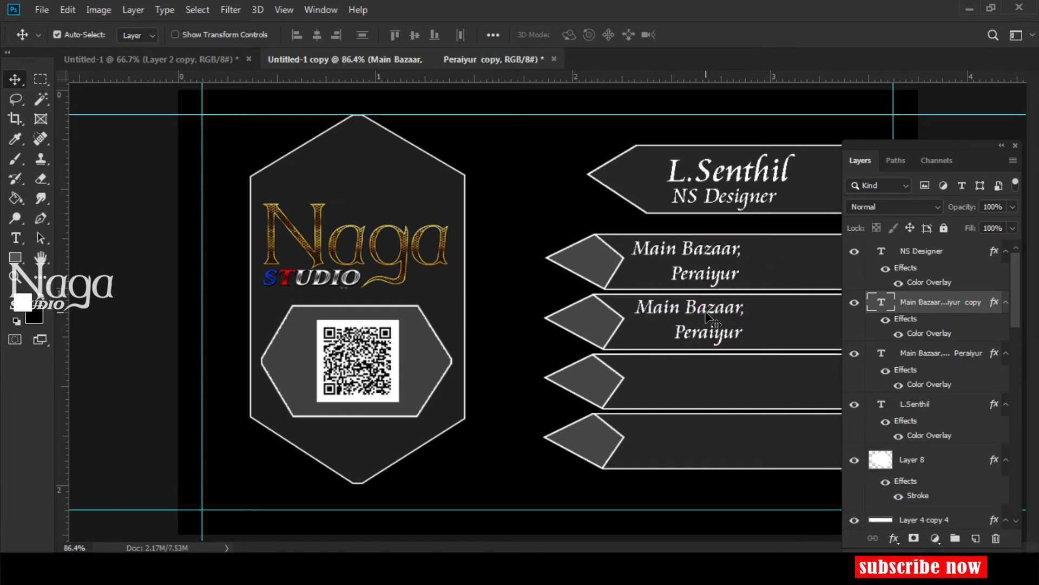
pyautogui.press('e')
pyautogui.click(707, 313)
pyautogui.press('Return')
pyautogui.press('t')
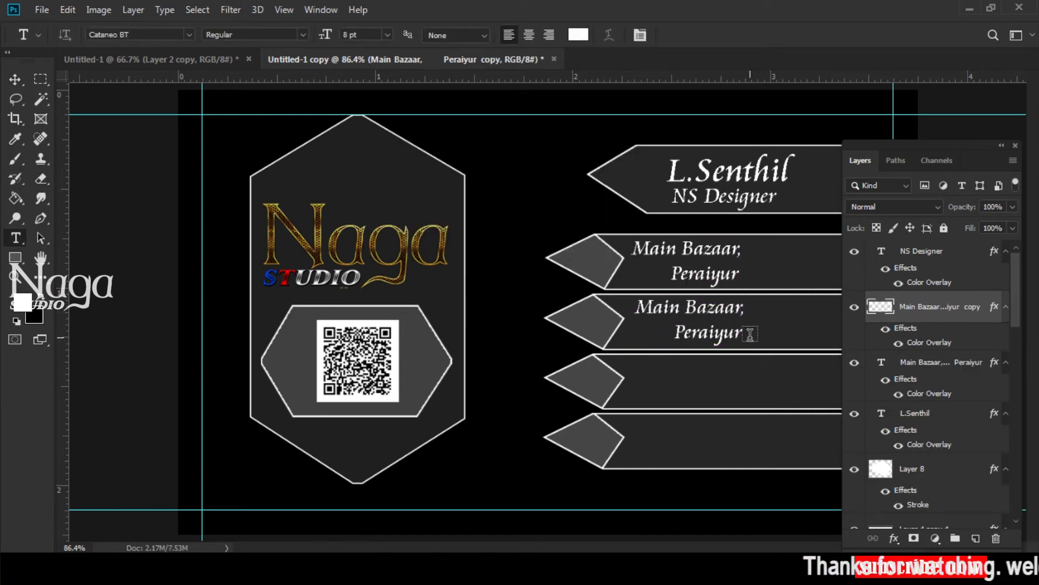
pyautogui.click(730, 334)
pyautogui.click(672, 34)
pyautogui.click(690, 308)
pyautogui.click(671, 35)
pyautogui.press('Delete')
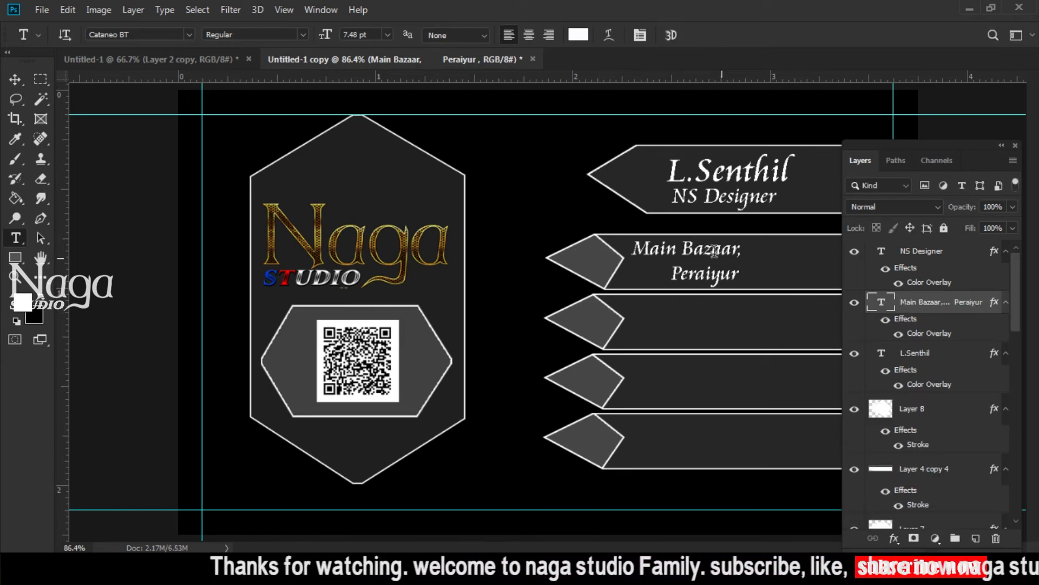
pyautogui.click(654, 310)
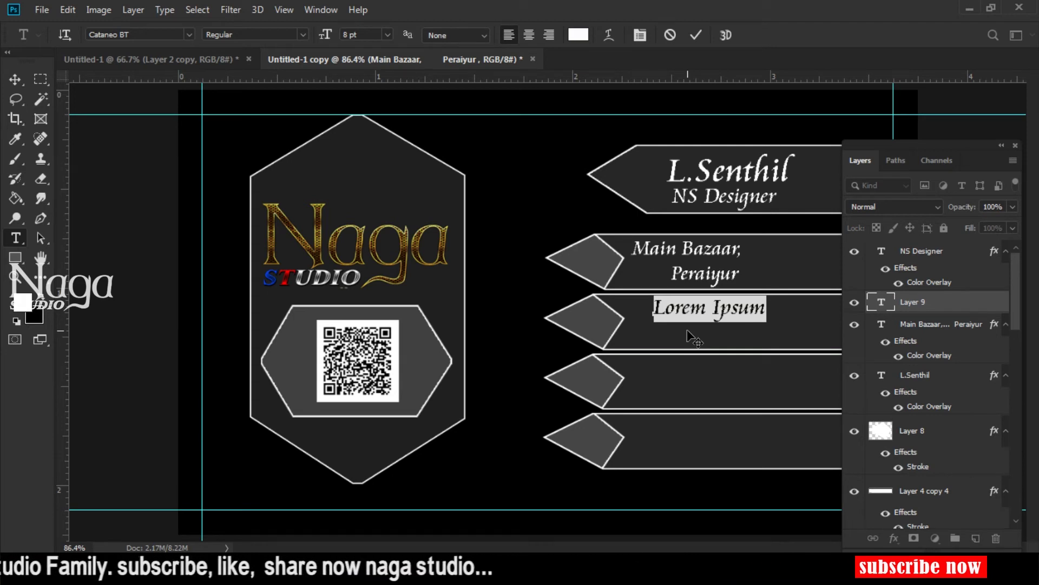
pyautogui.write('Exam@exam.com')
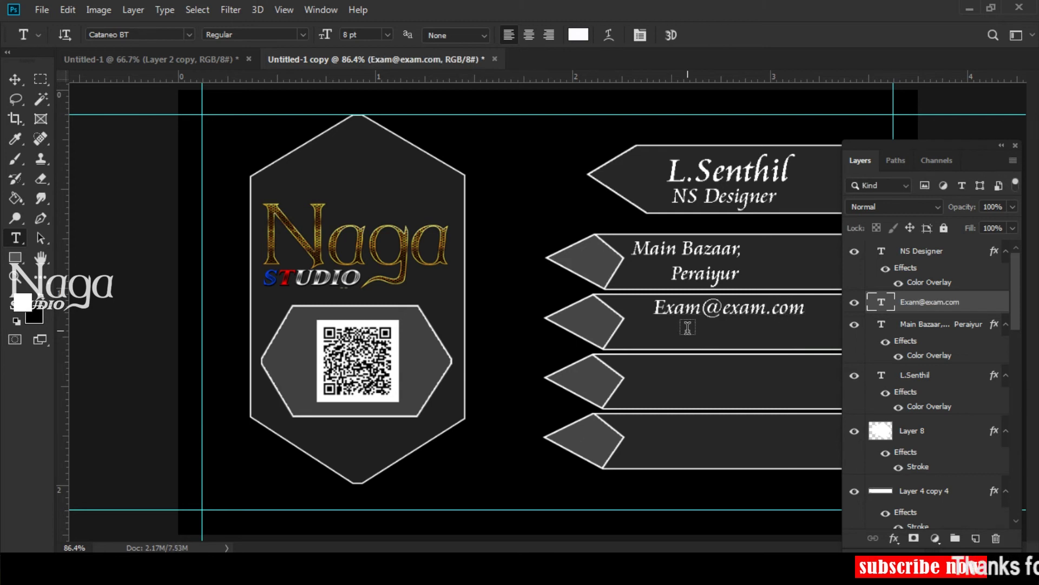
pyautogui.write('v')
# Duplicate the email line into the next bar and retype it as the website address
pyautogui.moveTo(717, 317)
pyautogui.mouseDown()
pyautogui.moveTo(699, 384)
pyautogui.moveTo(632, 379)
pyautogui.mouseUp()
pyautogui.press('t')
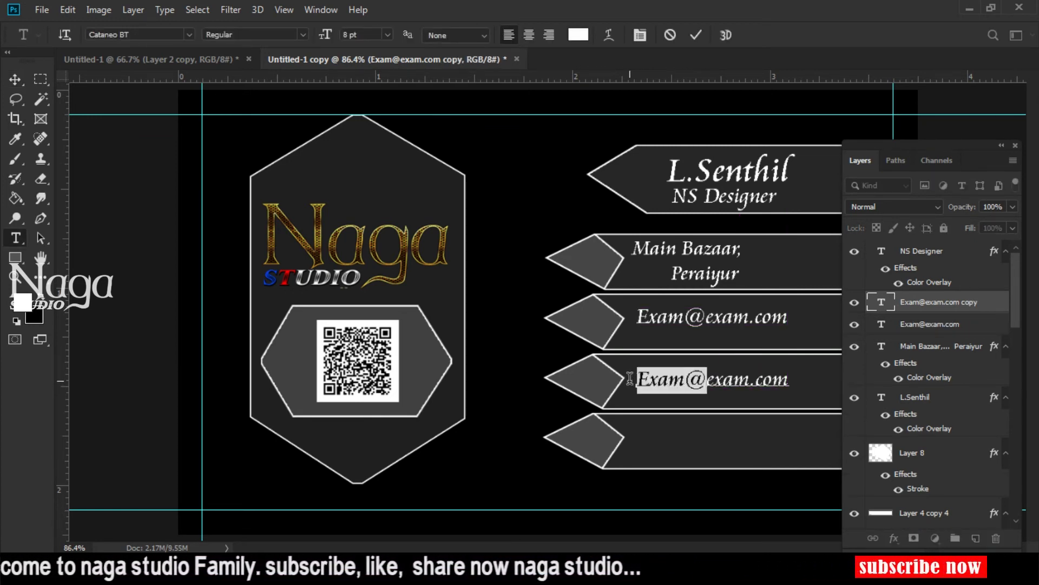
pyautogui.write('www.')
pyautogui.hotkey('ctrl', 'Return')
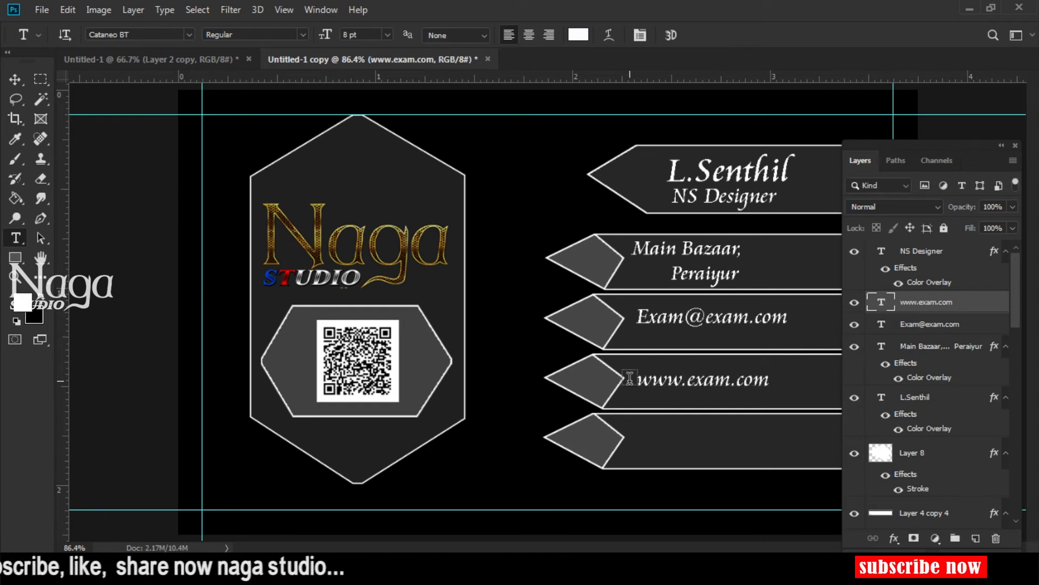
pyautogui.press('v')
# Copy the web line into the bottom banner and change it to the phone number
pyautogui.moveTo(690, 384); pyautogui.dragTo(695, 389)
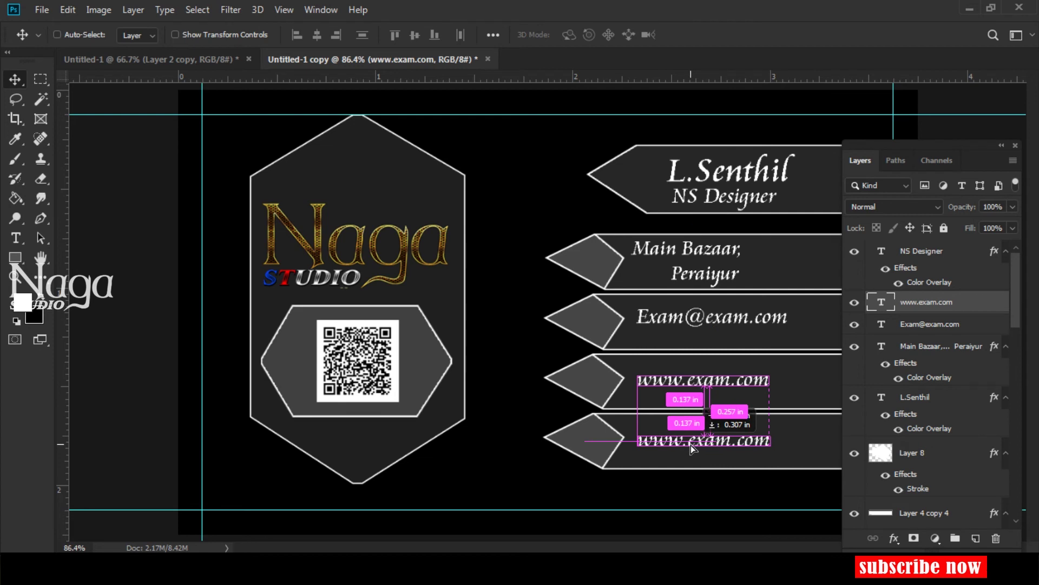
pyautogui.moveTo(694, 447); pyautogui.dragTo(692, 446)
pyautogui.doubleClick(693, 441)
pyautogui.hotkey('ctrl', 'Return')
# Open the naga 004.psd icon file
pyautogui.hotkey('ctrl', 'o')
pyautogui.moveTo(504, 96); pyautogui.dragTo(505, 171)
pyautogui.doubleClick(442, 232)
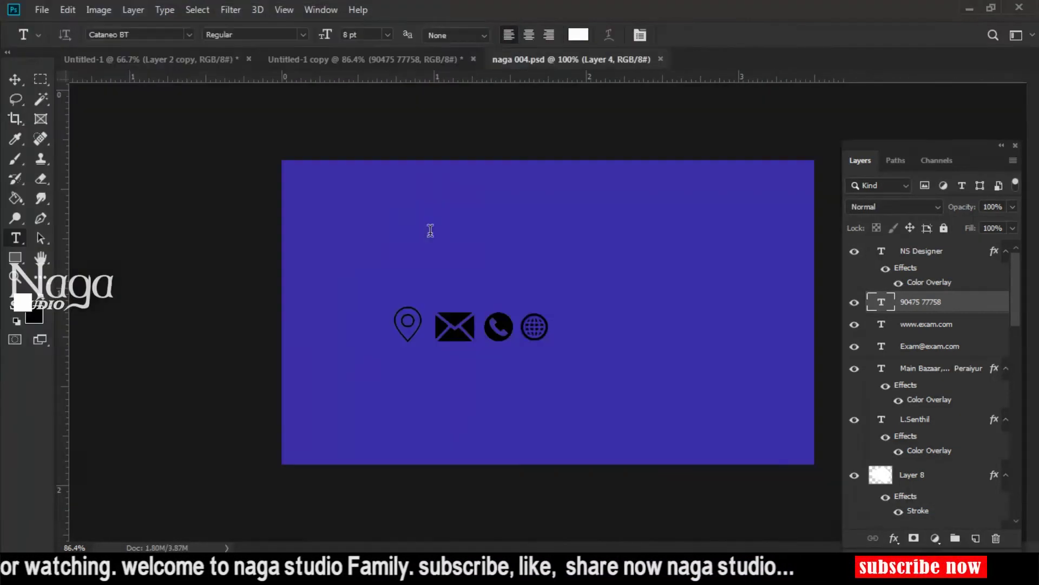
# Bring the globe icon from naga 004.psd beside the web address
pyautogui.press('v')
pyautogui.rightClick(535, 329)
pyautogui.click(552, 338)
pyautogui.rightClick(546, 324)
pyautogui.click(555, 329)
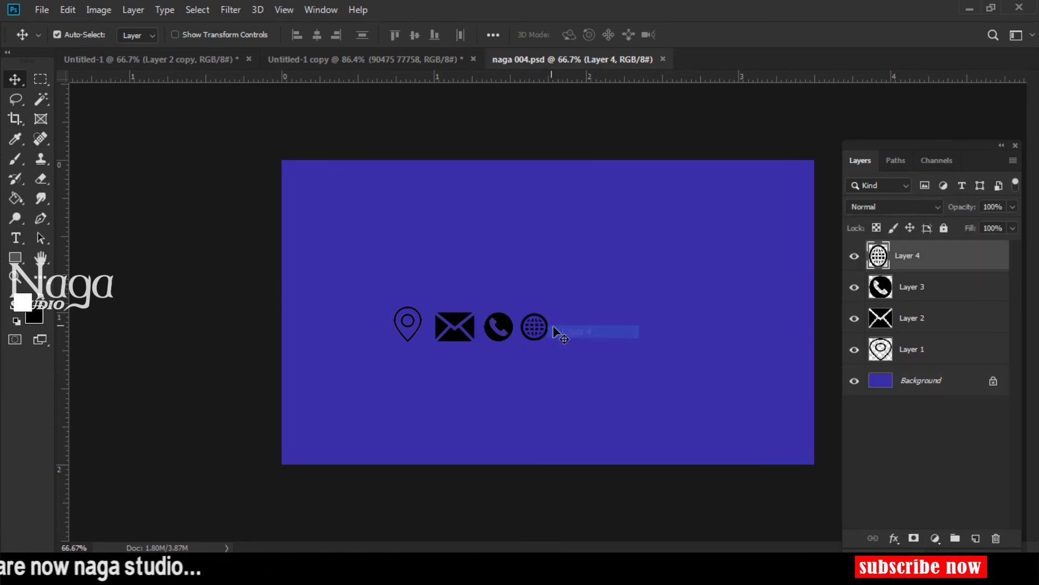
pyautogui.moveTo(416, 323); pyautogui.dragTo(340, 61)
pyautogui.moveTo(596, 441)
pyautogui.mouseDown()
pyautogui.moveTo(596, 380)
pyautogui.moveTo(606, 386)
pyautogui.mouseUp()
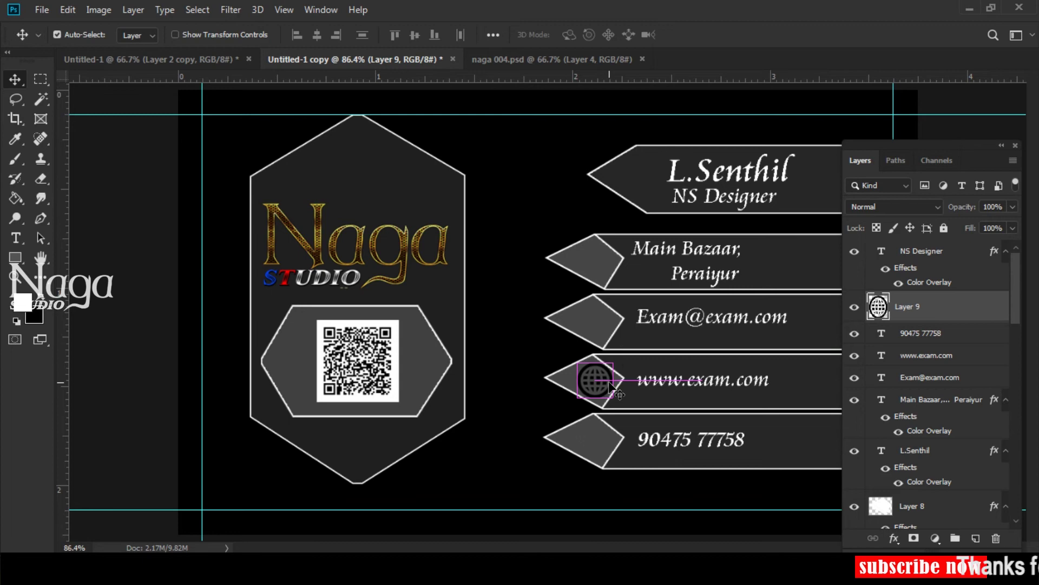
# Shrink the globe icon into its diamond and whiten it with Hue/Saturation Lightness +100
pyautogui.hotkey('ctrl', 't')
pyautogui.moveTo(613, 358); pyautogui.dragTo(612, 360)
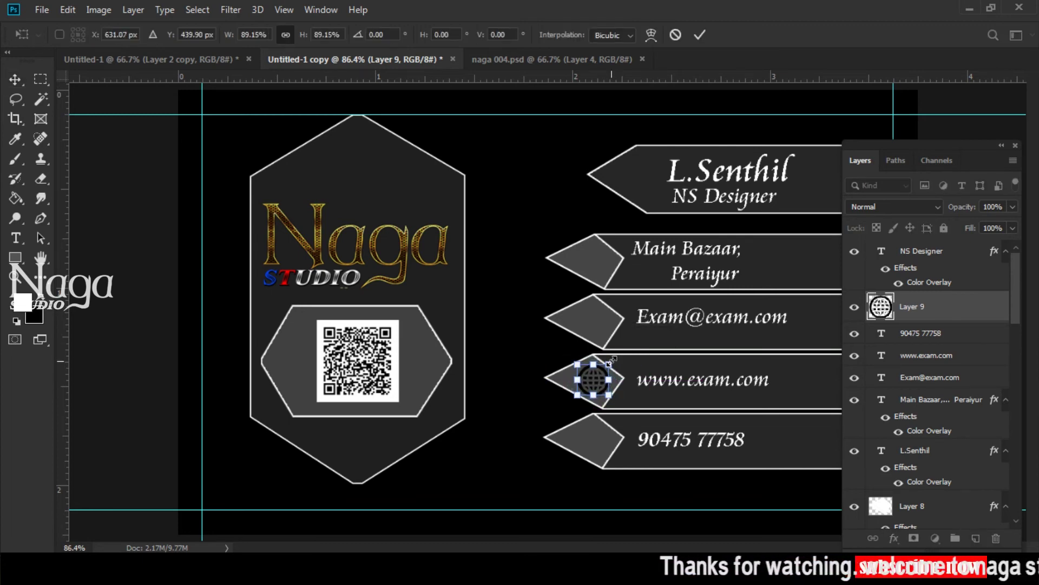
pyautogui.press('Return')
pyautogui.hotkey('ctrl', 'u')
pyautogui.moveTo(720, 358); pyautogui.dragTo(868, 345)
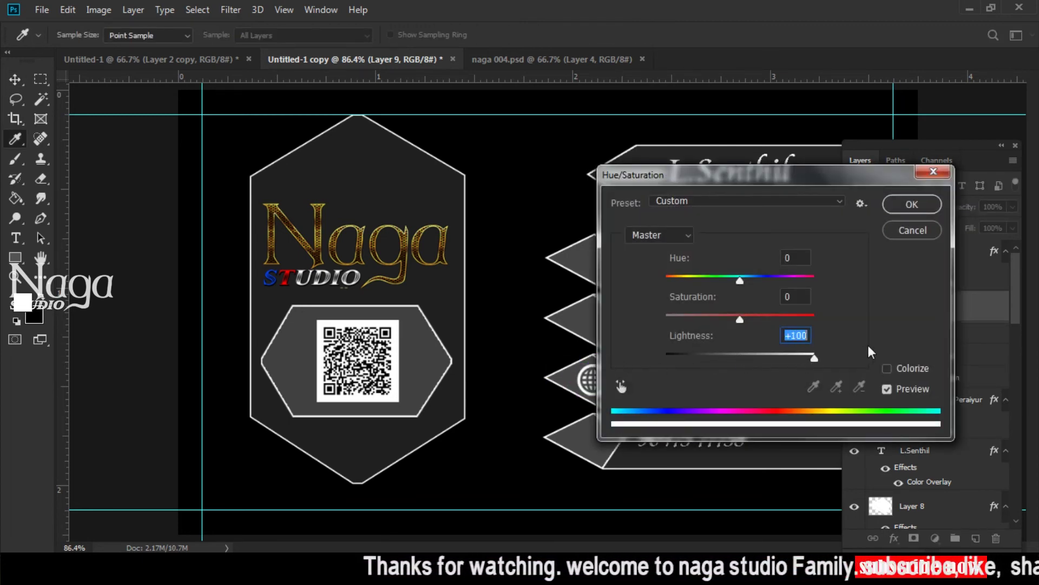
pyautogui.click(904, 208)
# Bring the phone icon beside the phone number, scale it and whiten it with Lightness +100
pyautogui.click(560, 66)
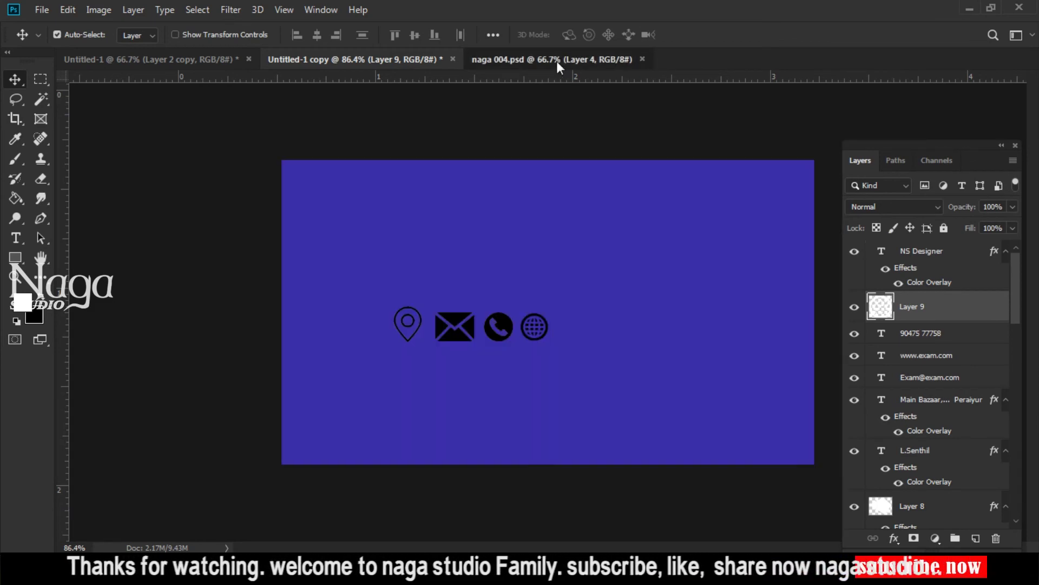
pyautogui.moveTo(501, 330)
pyautogui.mouseDown()
pyautogui.moveTo(285, 60)
pyautogui.moveTo(595, 438)
pyautogui.moveTo(605, 427)
pyautogui.mouseUp()
pyautogui.hotkey('ctrl', 't')
pyautogui.press('Return')
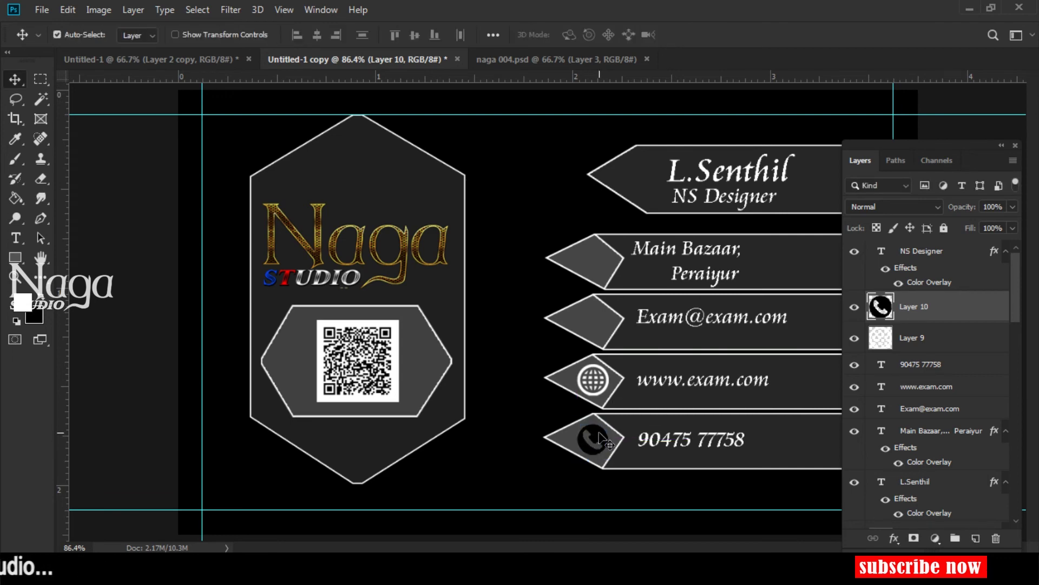
pyautogui.hotkey('ctrl', 'u')
pyautogui.click(909, 207)
pyautogui.click(535, 56)
pyautogui.rightClick(459, 332)
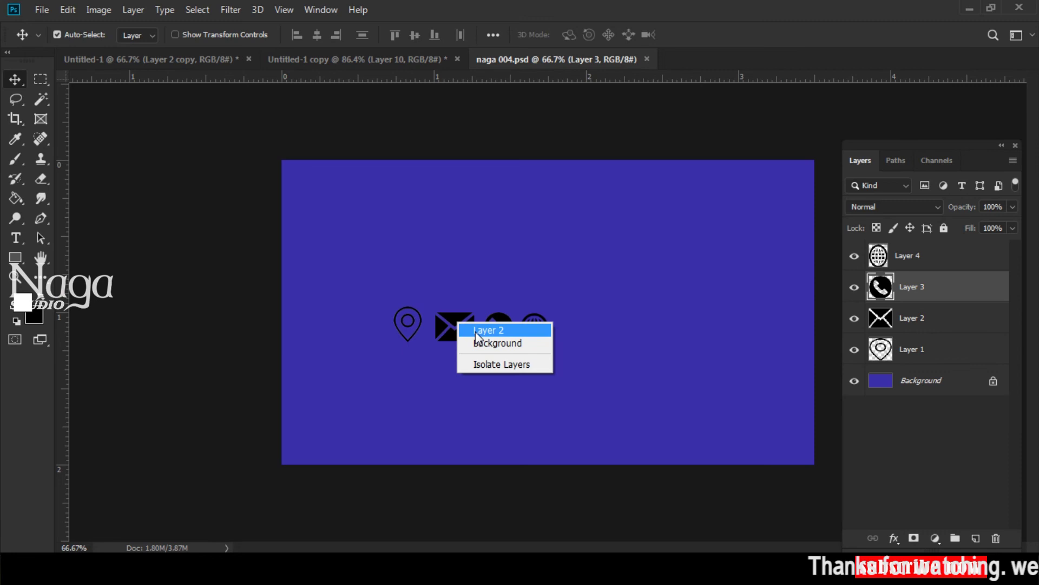
# Bring the envelope icon beside the email, scale it and whiten it with Lightness +100
pyautogui.click(477, 330)
pyautogui.moveTo(459, 331)
pyautogui.mouseDown()
pyautogui.moveTo(345, 63)
pyautogui.moveTo(599, 306)
pyautogui.moveTo(595, 322)
pyautogui.moveTo(606, 311)
pyautogui.mouseUp()
pyautogui.hotkey('ctrl', 't')
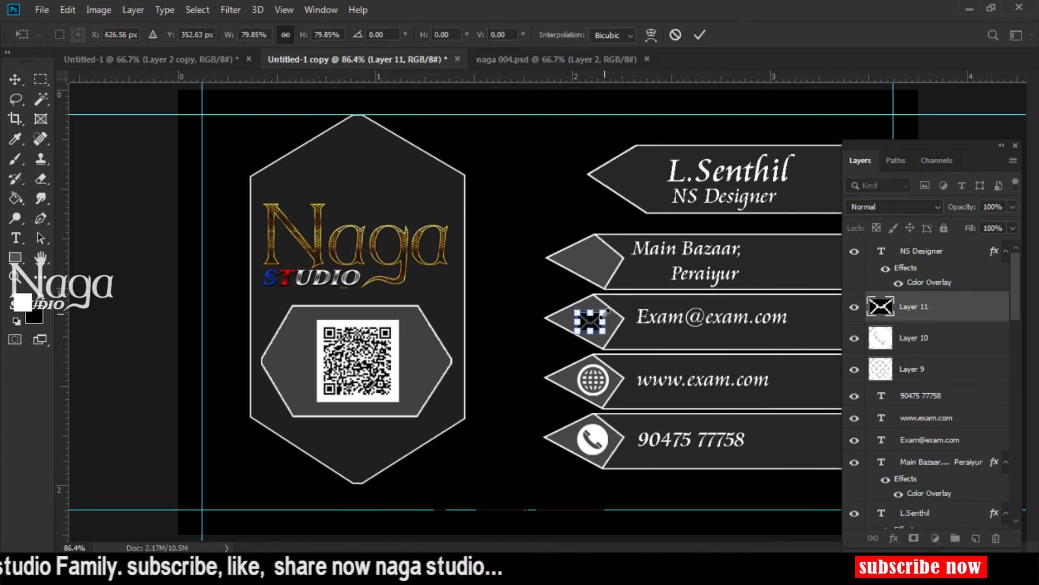
pyautogui.press('Return')
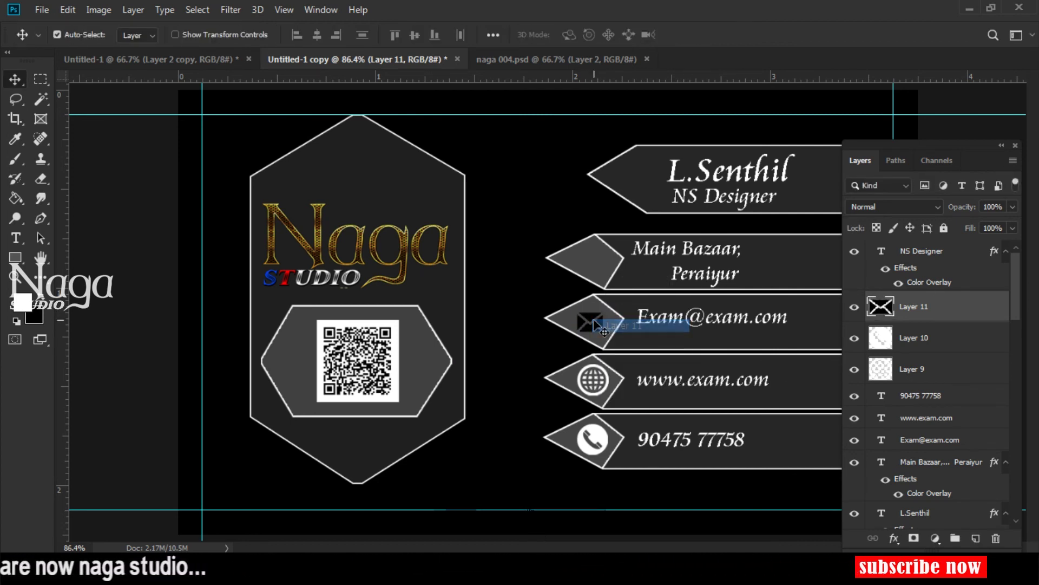
pyautogui.hotkey('ctrl', 'u')
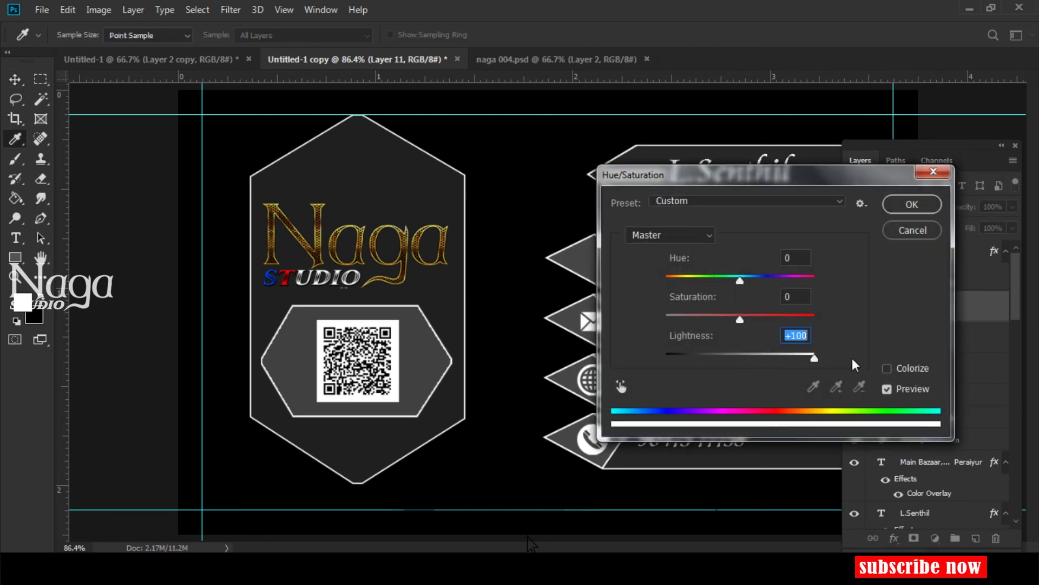
pyautogui.click(907, 207)
# Bring the location-pin icon beside the address, scale it and whiten it with Lightness +100
pyautogui.click(562, 60)
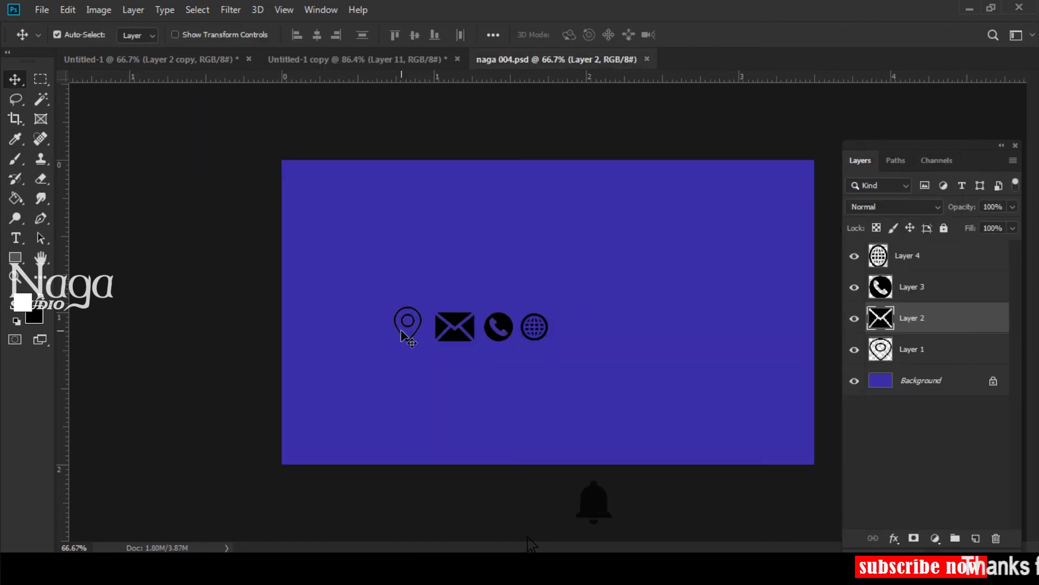
pyautogui.click(413, 323)
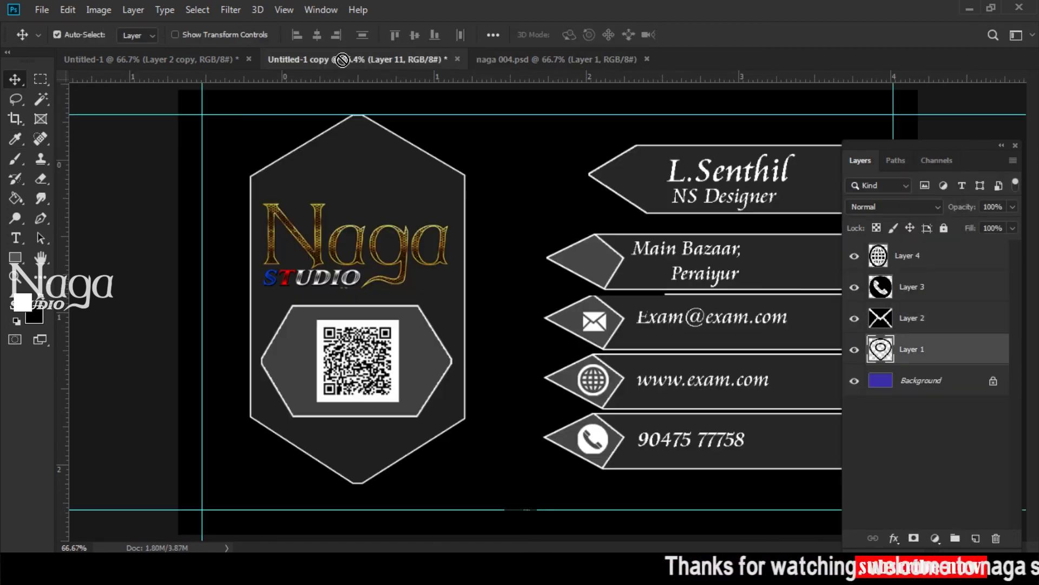
pyautogui.moveTo(284, 188)
pyautogui.mouseDown()
pyautogui.moveTo(590, 256)
pyautogui.moveTo(584, 244)
pyautogui.moveTo(598, 260)
pyautogui.mouseUp()
pyautogui.hotkey('ctrl', 't')
pyautogui.press('Return')
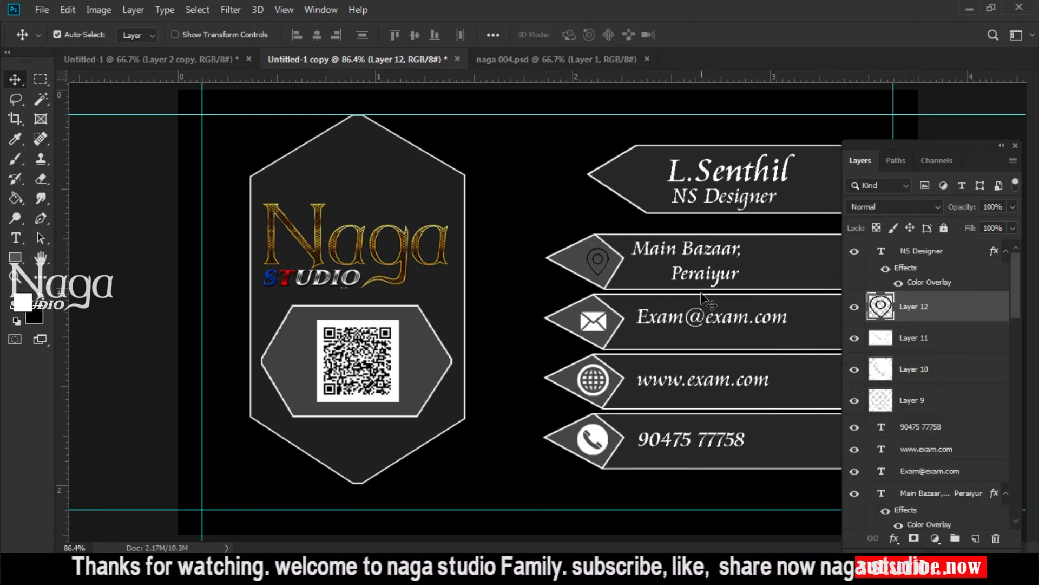
pyautogui.hotkey('ctrl', 'u')
pyautogui.moveTo(755, 357); pyautogui.dragTo(842, 360)
pyautogui.click(912, 204)
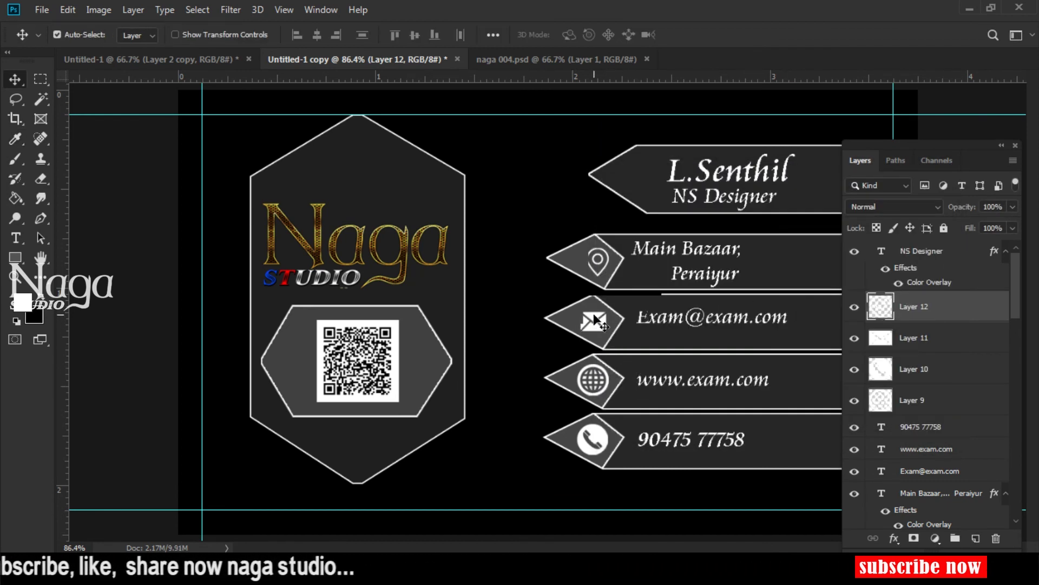
# Nudge the envelope icon into its diamond and check the layers at the pin icon
pyautogui.moveTo(596, 321); pyautogui.dragTo(604, 323)
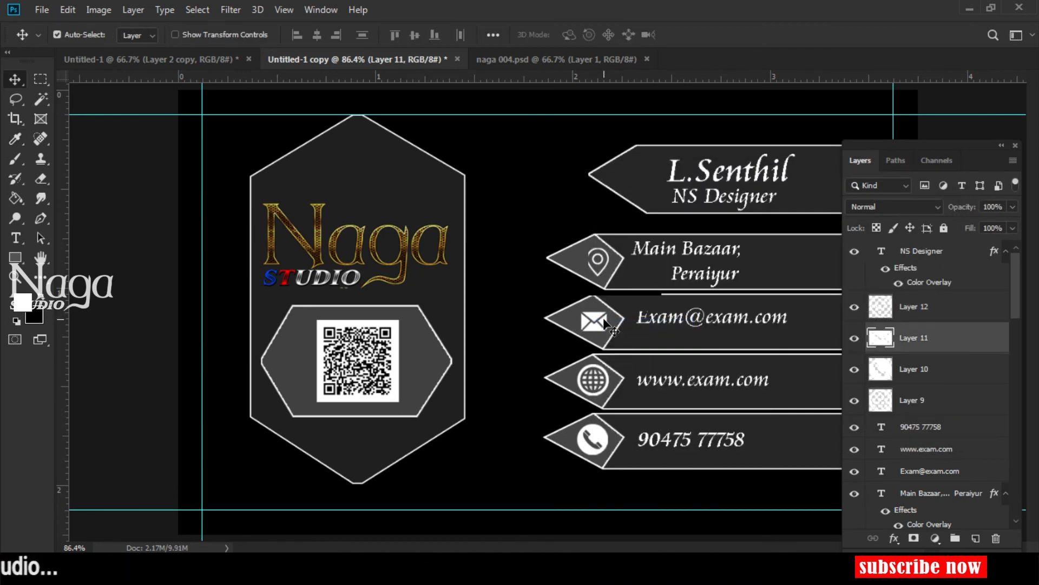
pyautogui.click(603, 261)
pyautogui.rightClick(574, 259)
# Close naga 004.psd, float the business card window, hide panels and zoom it to 50%
pyautogui.click(591, 266)
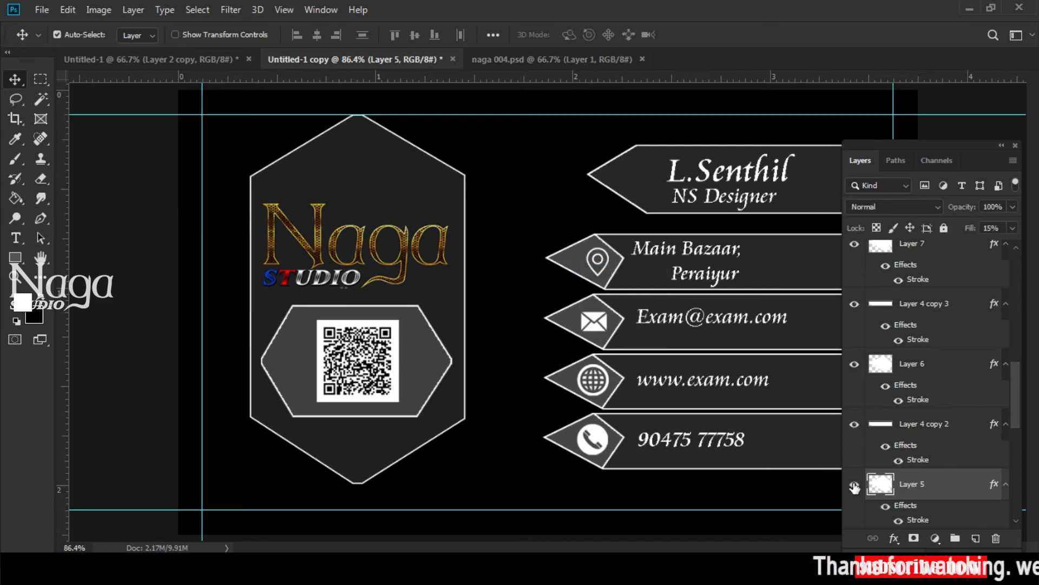
pyautogui.click(530, 59)
pyautogui.click(642, 59)
pyautogui.moveTo(146, 59)
pyautogui.mouseDown()
pyautogui.moveTo(201, 62)
pyautogui.moveTo(201, 84)
pyautogui.mouseUp()
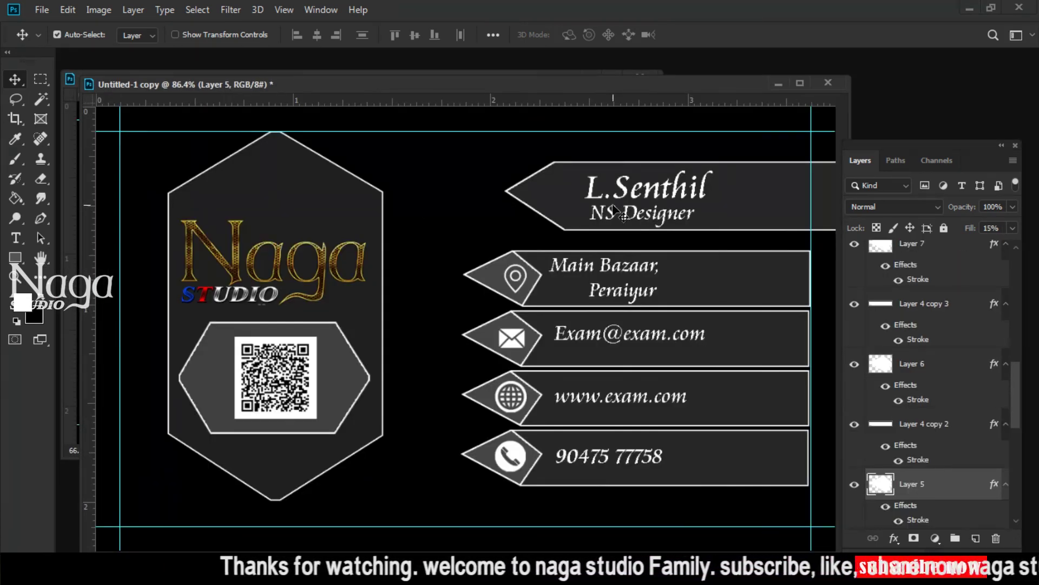
pyautogui.press('F7')
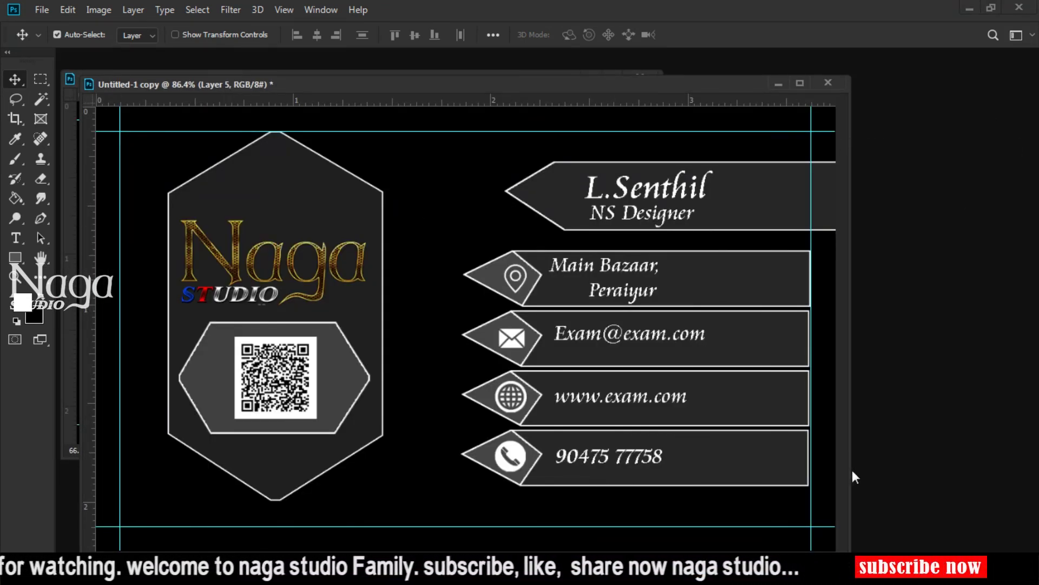
pyautogui.hotkey('ctrl', '-')
pyautogui.hotkey('ctrl', '-')
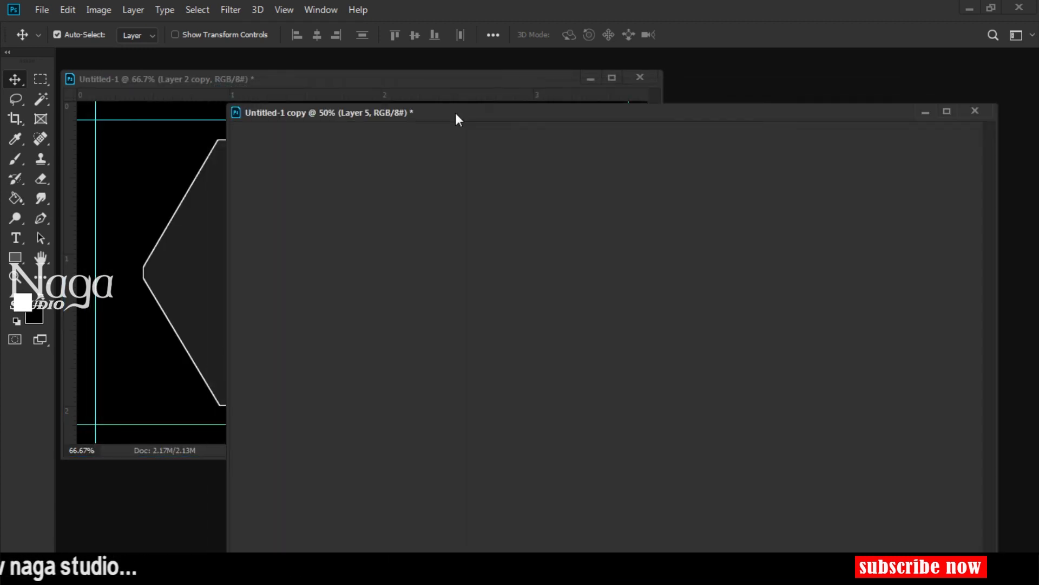
# Arrange the business card and logo card windows side by side, both at 50%
pyautogui.moveTo(99, 88); pyautogui.dragTo(456, 112)
pyautogui.moveTo(997, 400); pyautogui.dragTo(759, 392)
pyautogui.moveTo(509, 115)
pyautogui.mouseDown()
pyautogui.moveTo(651, 99)
pyautogui.moveTo(764, 66)
pyautogui.mouseUp()
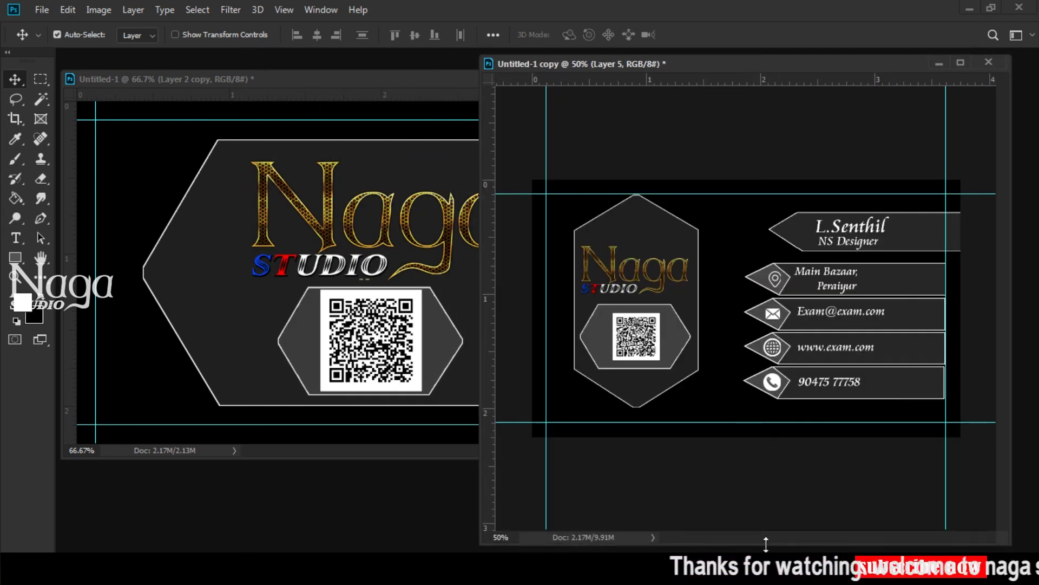
pyautogui.moveTo(766, 543); pyautogui.dragTo(766, 387)
pyautogui.click(655, 450)
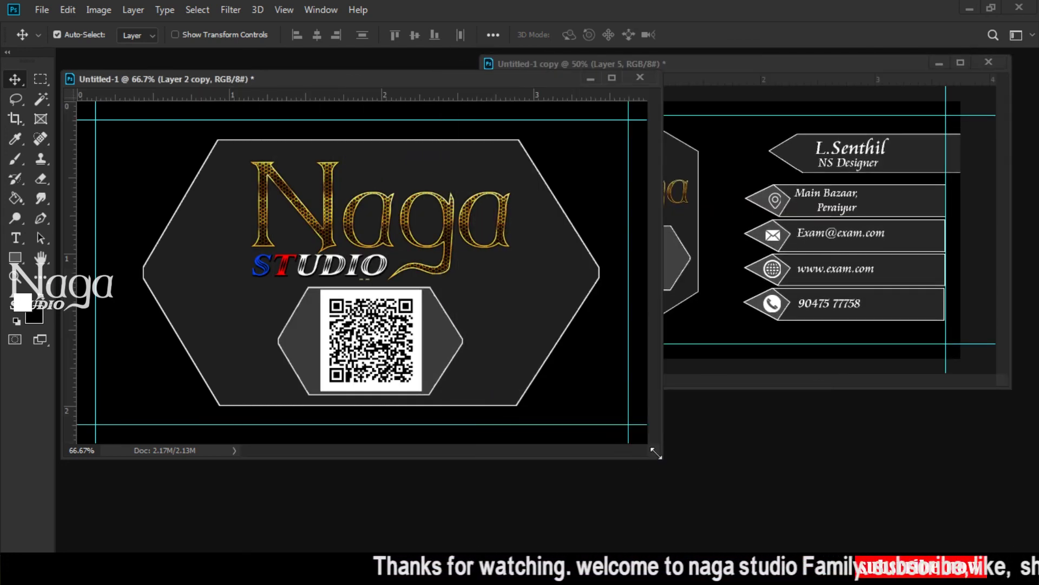
pyautogui.hotkey('ctrl', '-')
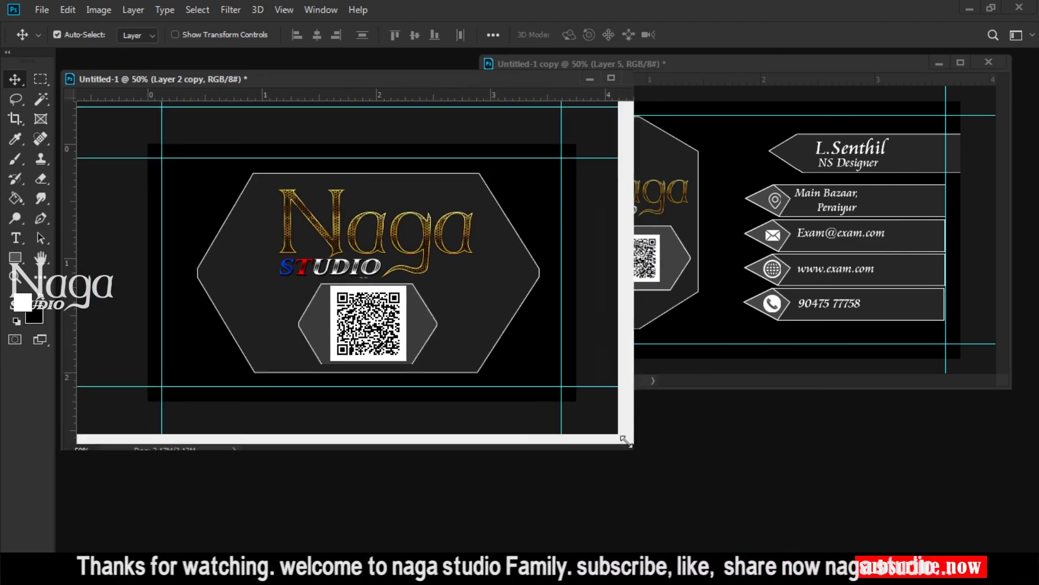
pyautogui.moveTo(655, 452); pyautogui.dragTo(517, 397)
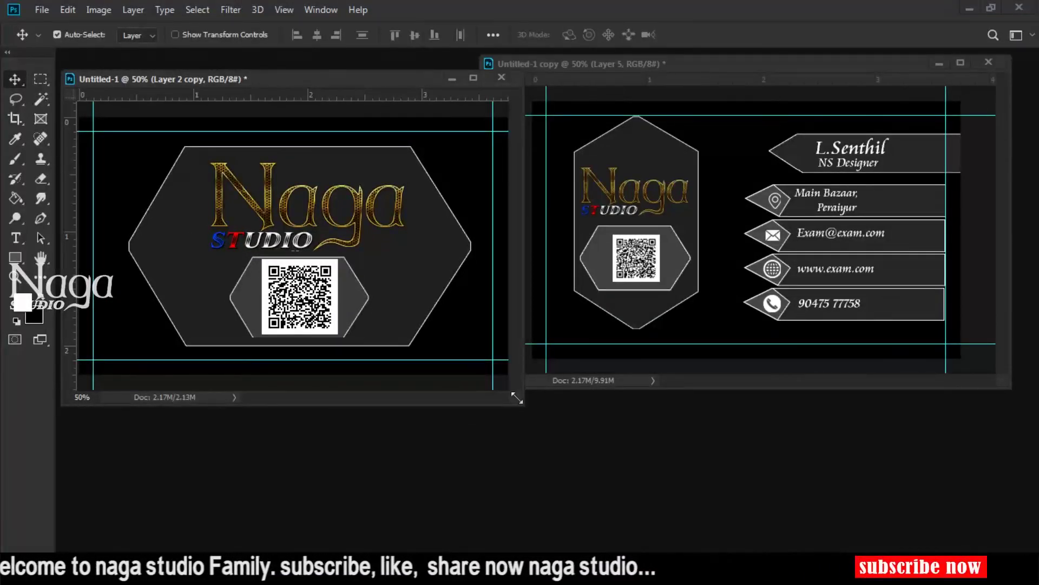